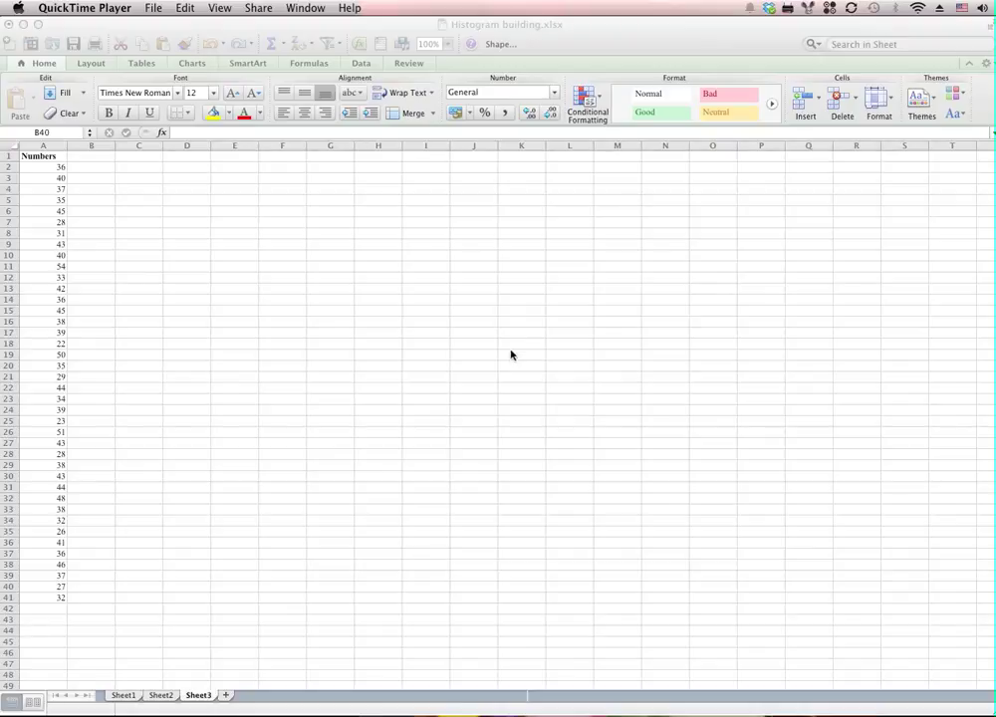
# Select the values in A2:A41, leaving out the Numbers header.
pyautogui.click(40, 149)
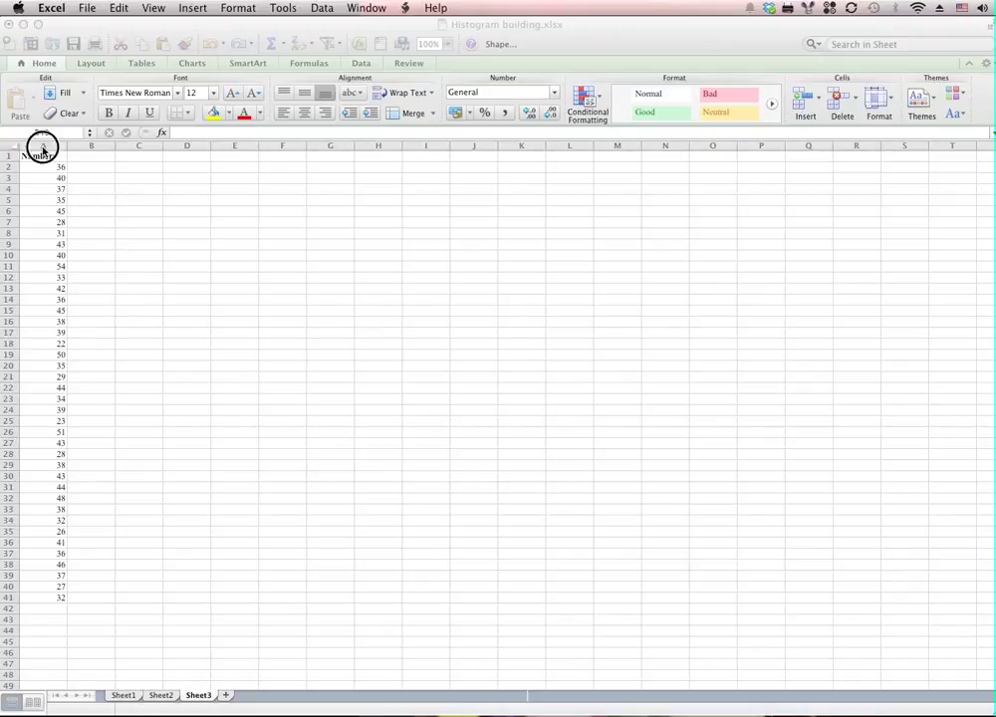
pyautogui.click(44, 147)
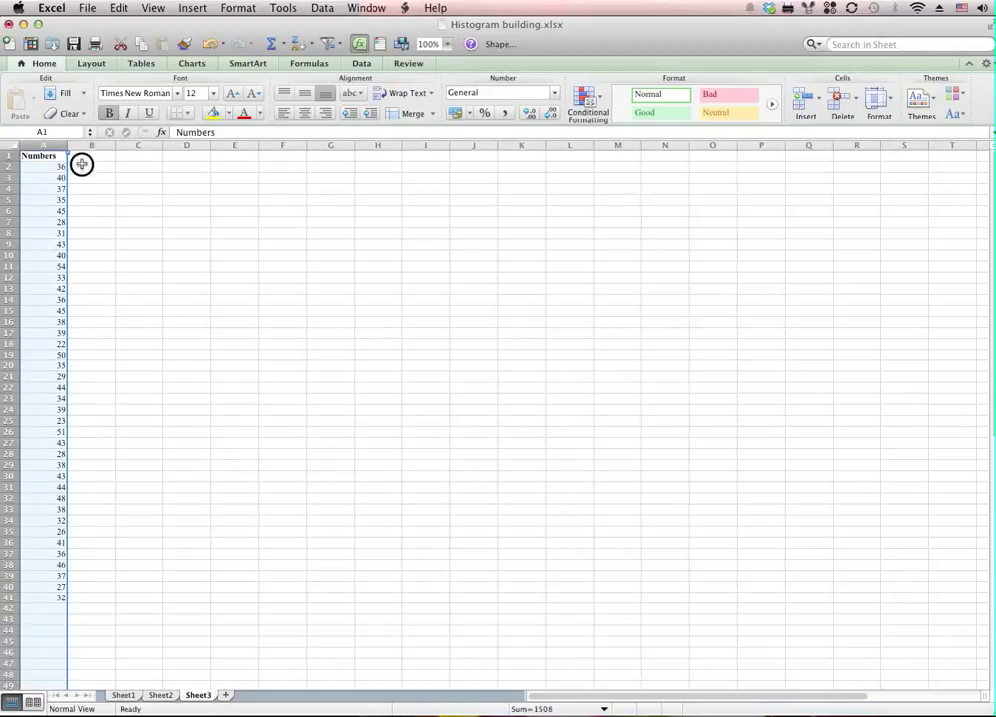
pyautogui.click(83, 165)
pyautogui.moveTo(45, 166); pyautogui.dragTo(54, 598)
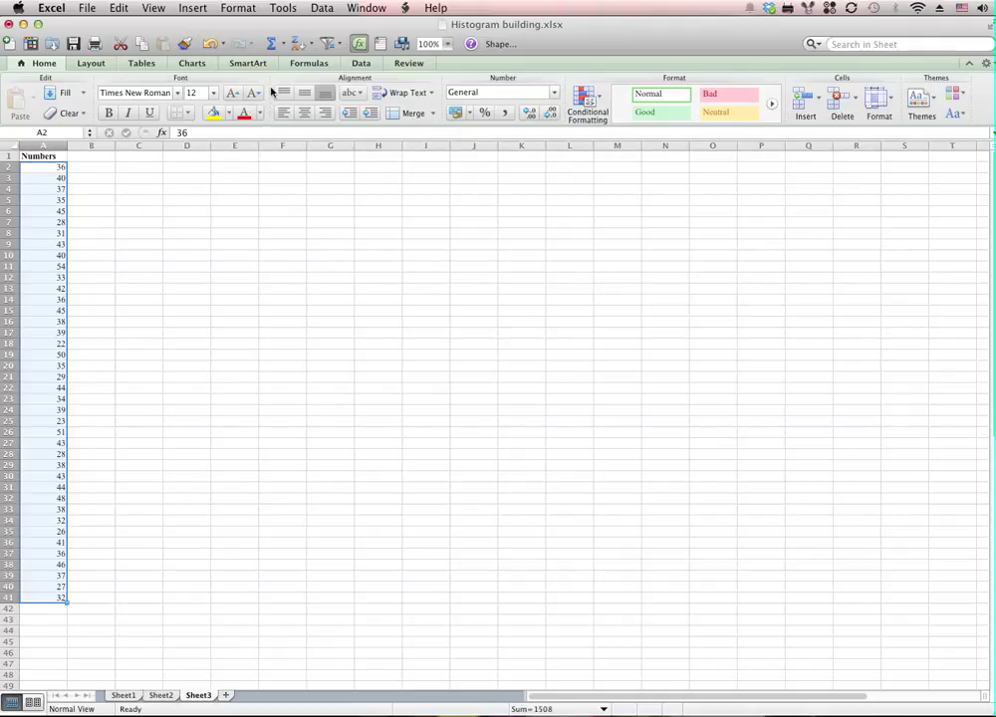
pyautogui.click(323, 8)
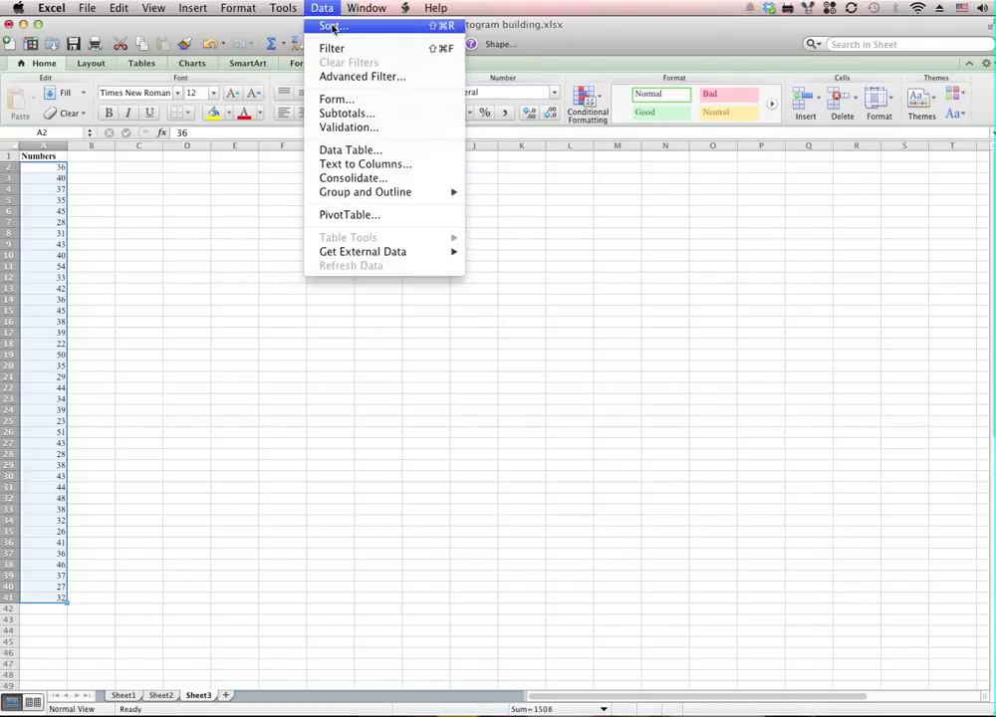
pyautogui.click(332, 27)
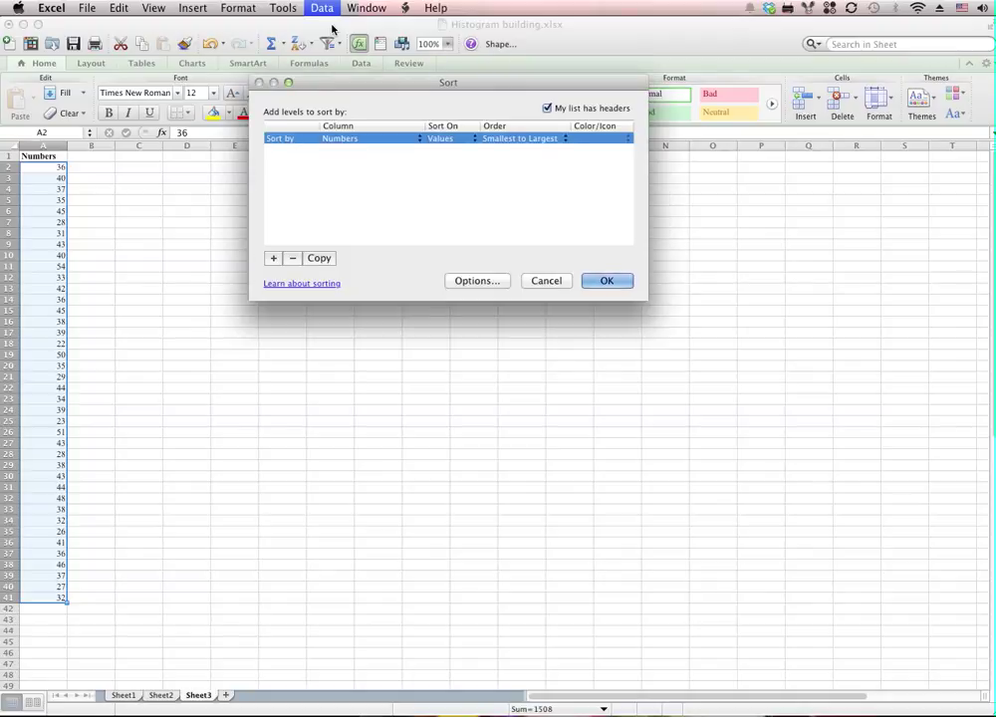
pyautogui.click(554, 280)
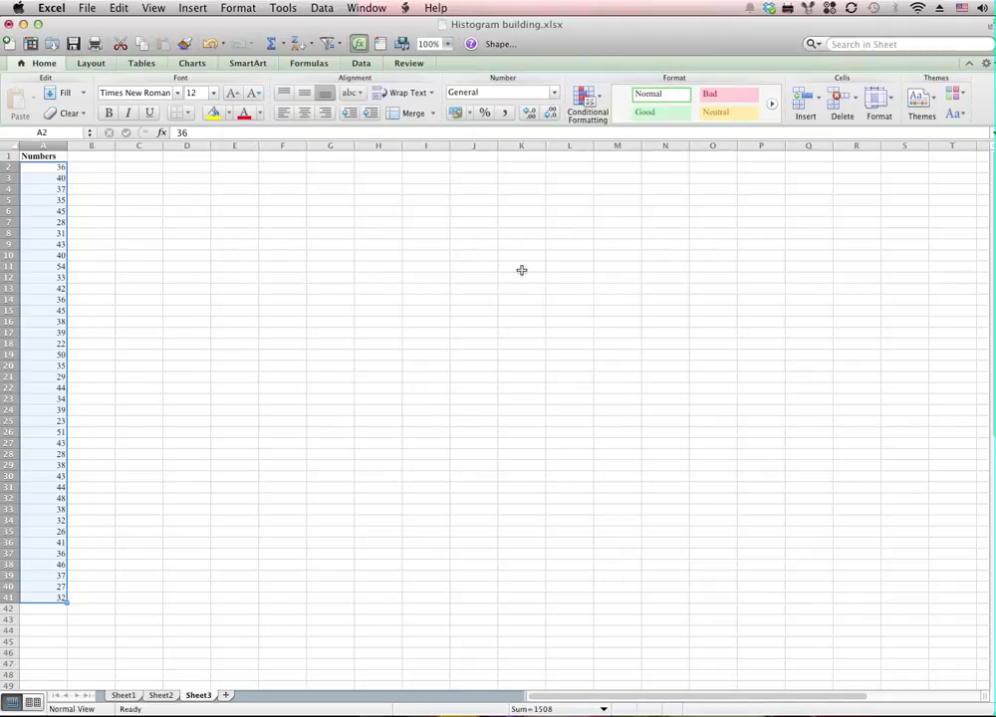
# Sort the selected values in the Numbers column in ascending order.
pyautogui.click(362, 65)
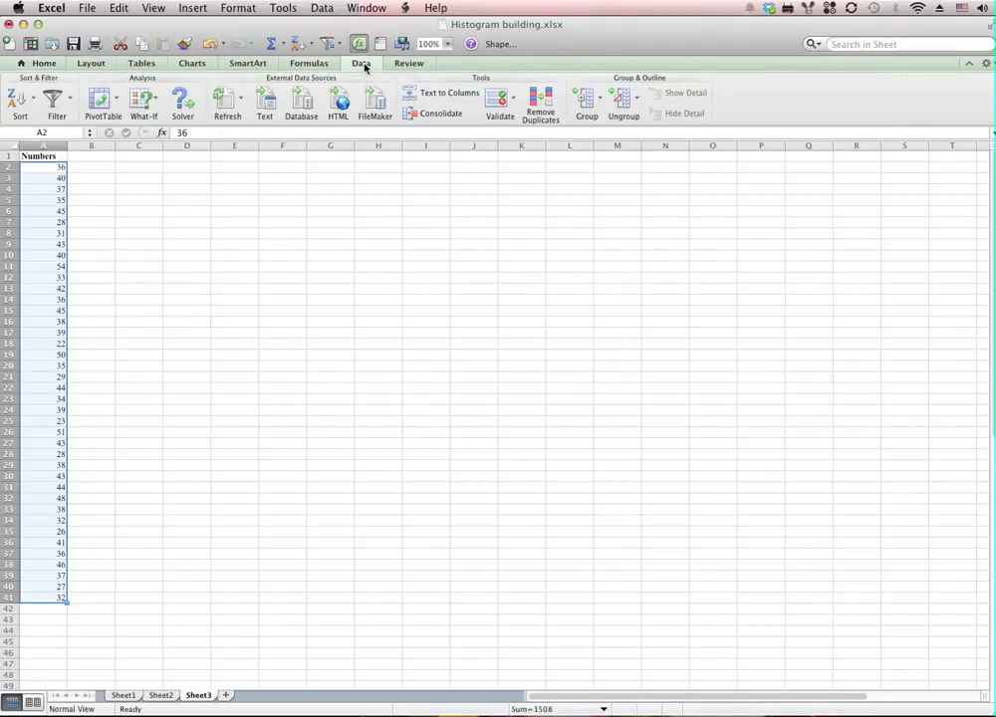
pyautogui.click(20, 102)
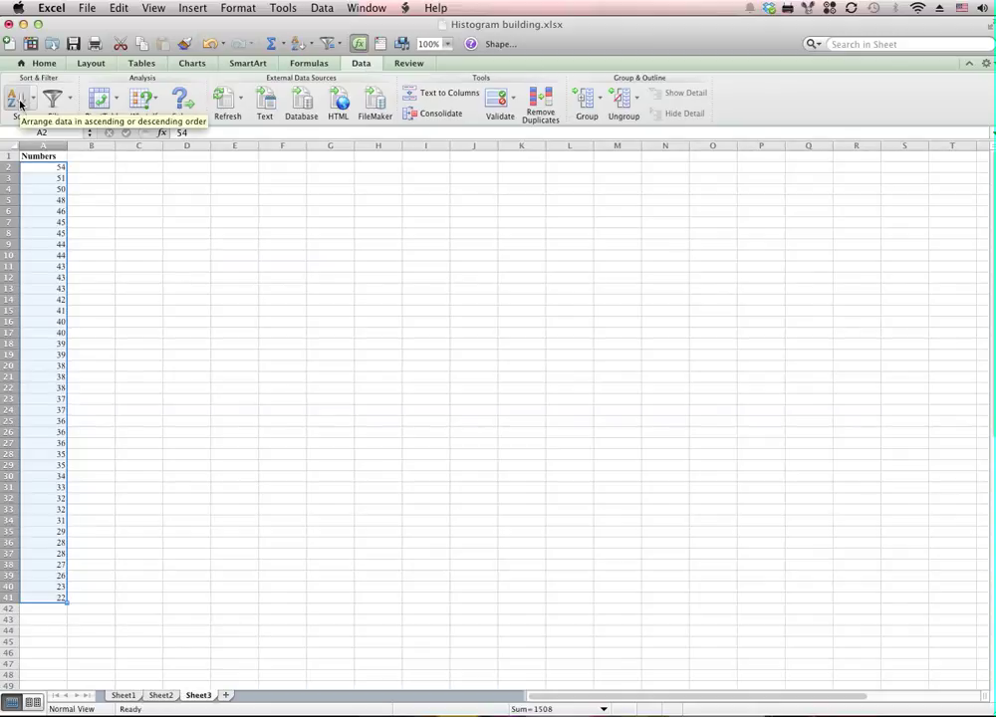
pyautogui.click(20, 103)
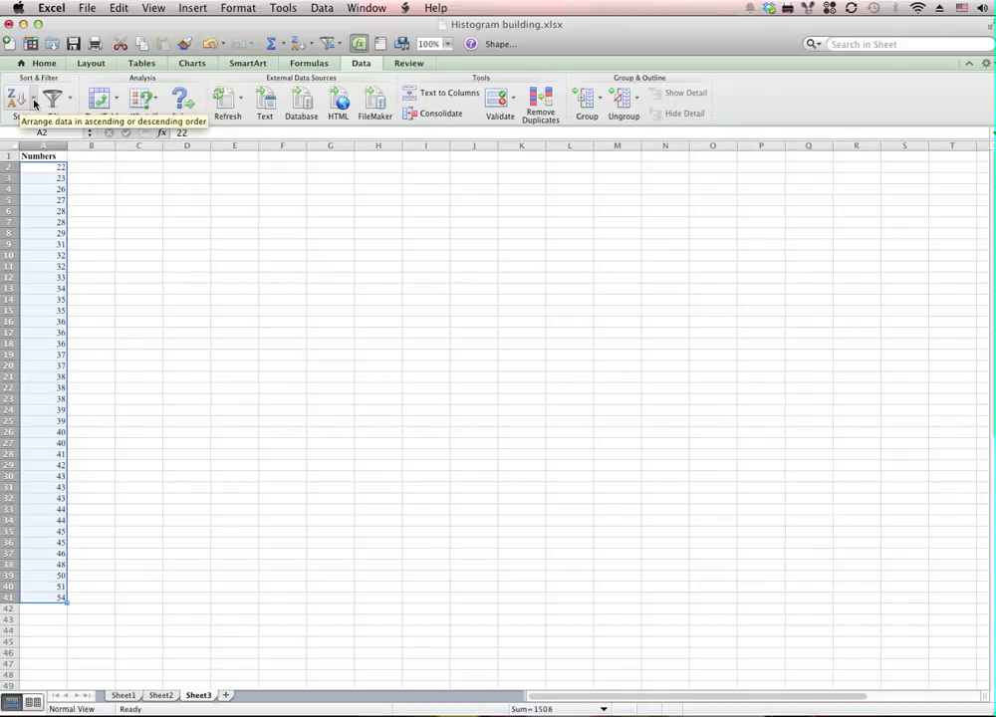
pyautogui.click(34, 101)
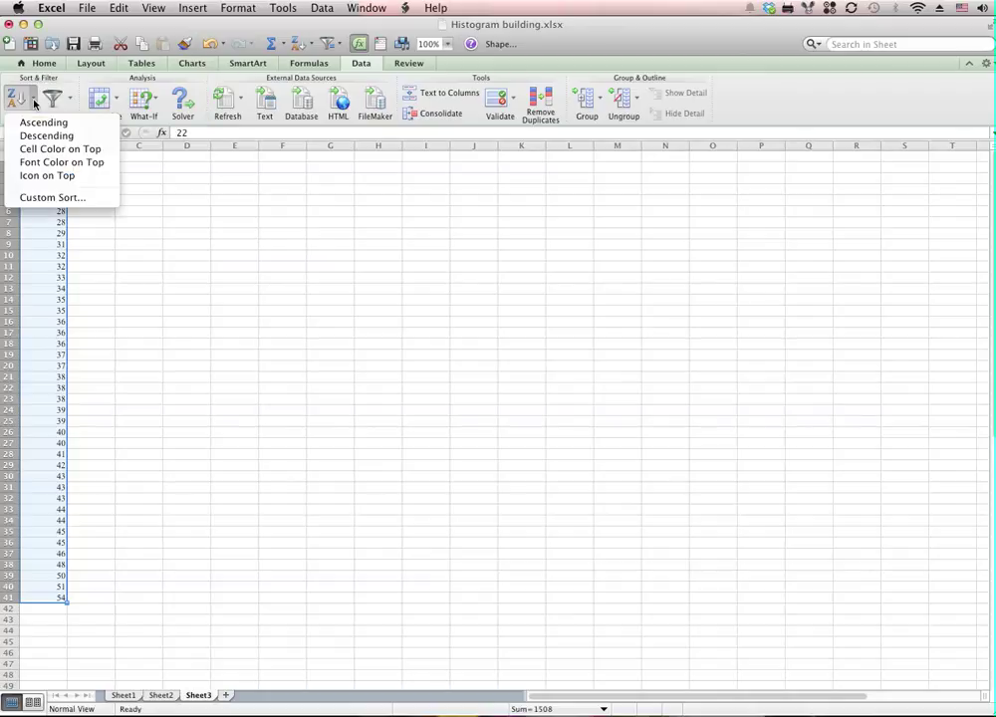
pyautogui.click(73, 122)
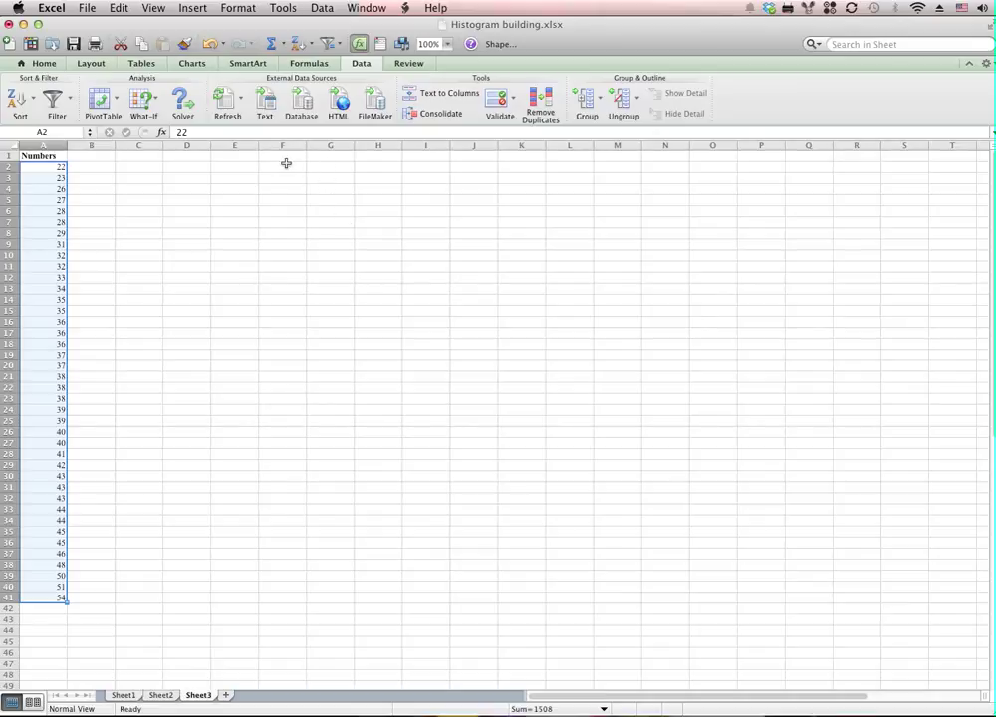
# Enter the labels Max in B43 and Min in C43, below the data.
pyautogui.click(101, 620)
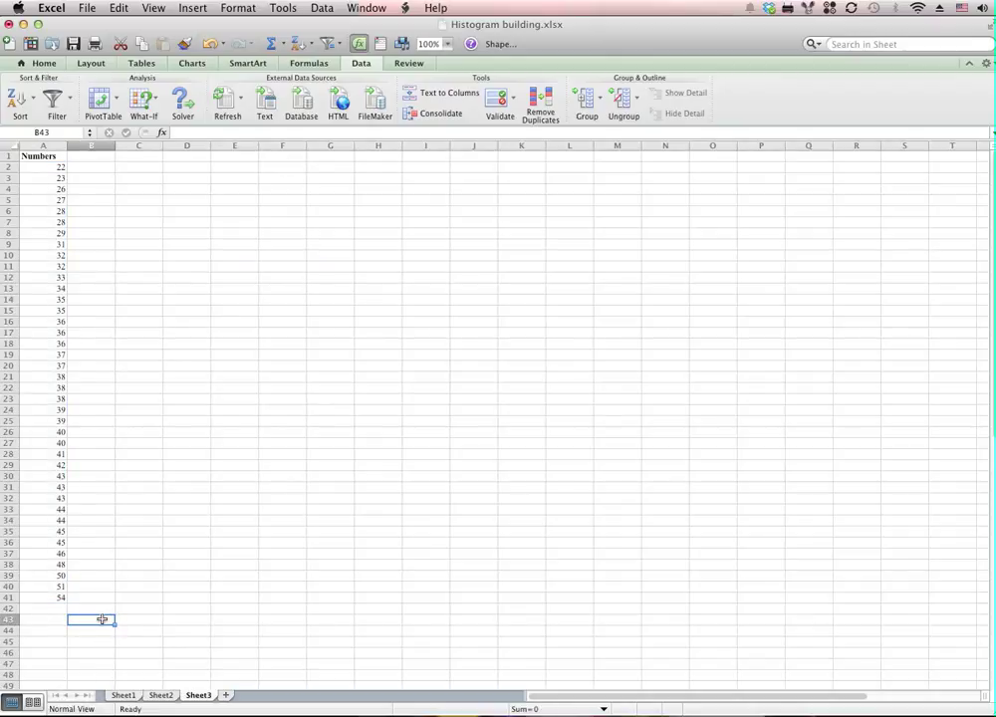
pyautogui.write('Max')
pyautogui.press('Tab')
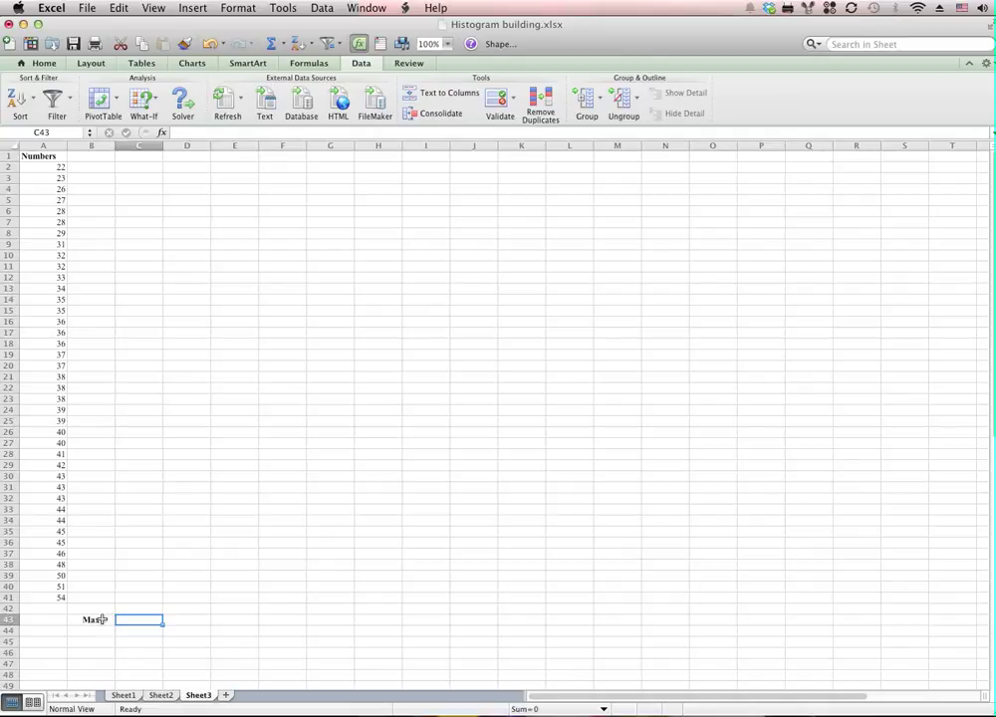
pyautogui.write('Min')
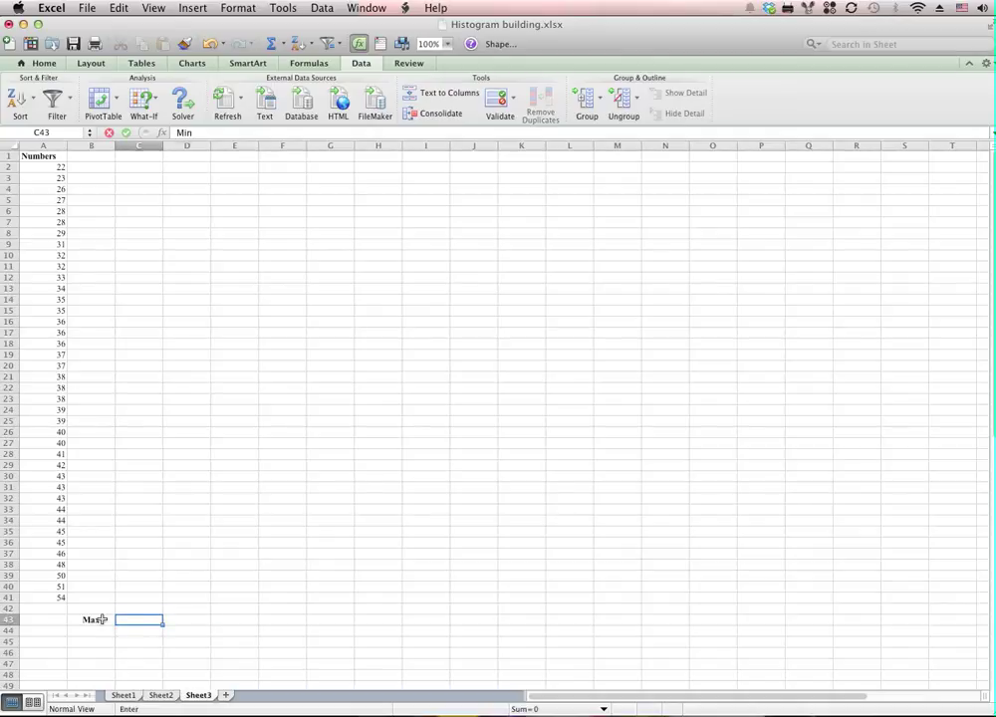
pyautogui.press('Tab')
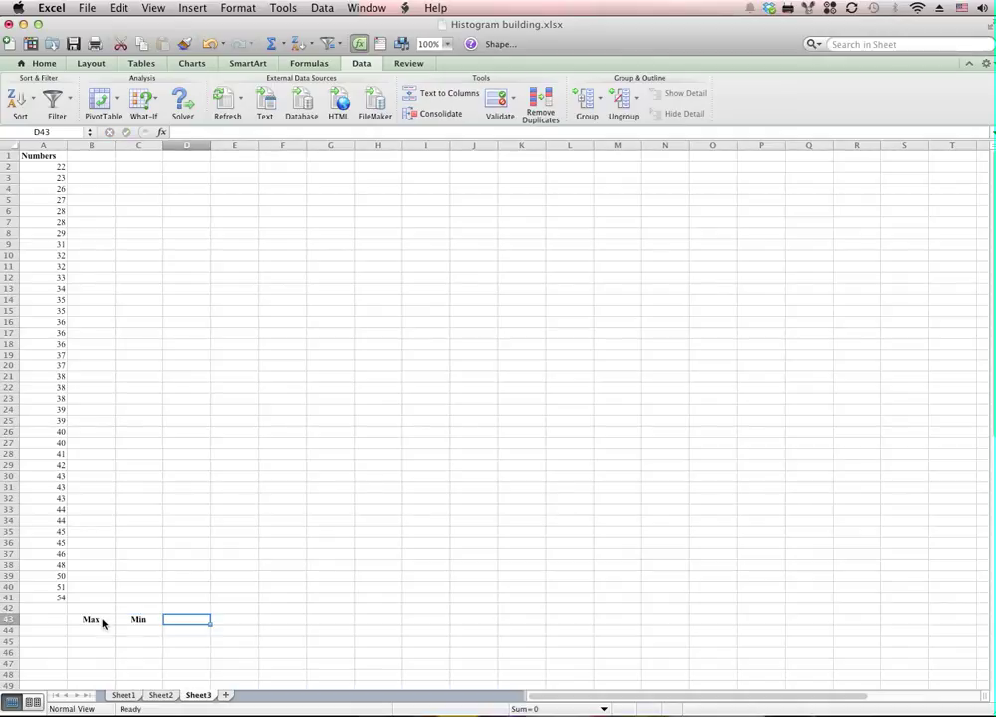
# Apply bold formatting to the whole of row 43.
pyautogui.click(9, 619)
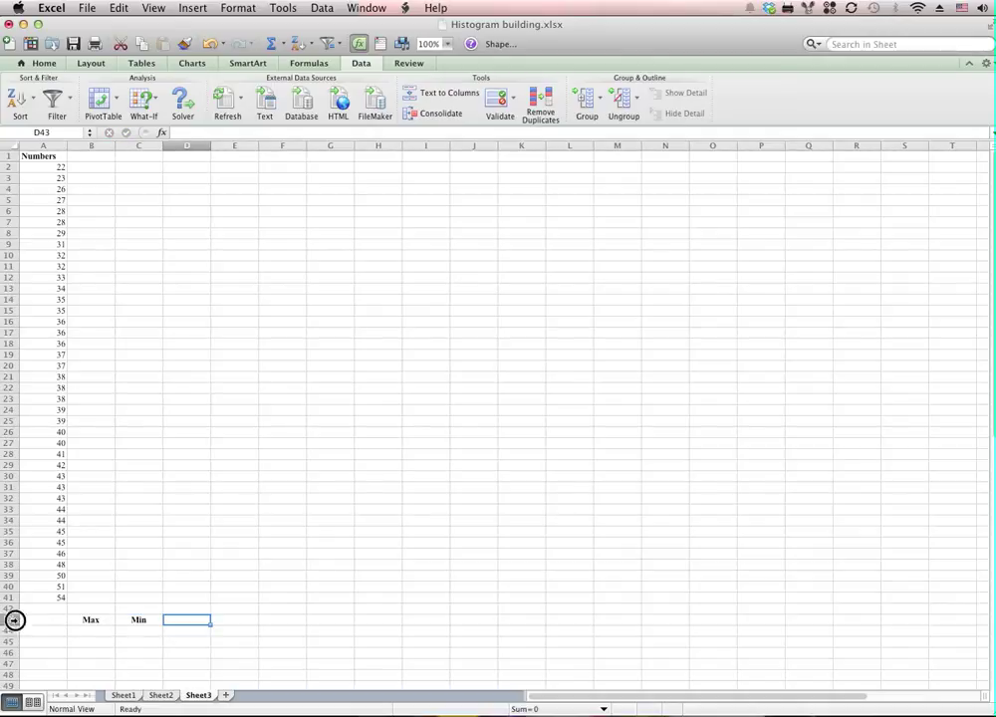
pyautogui.click(44, 62)
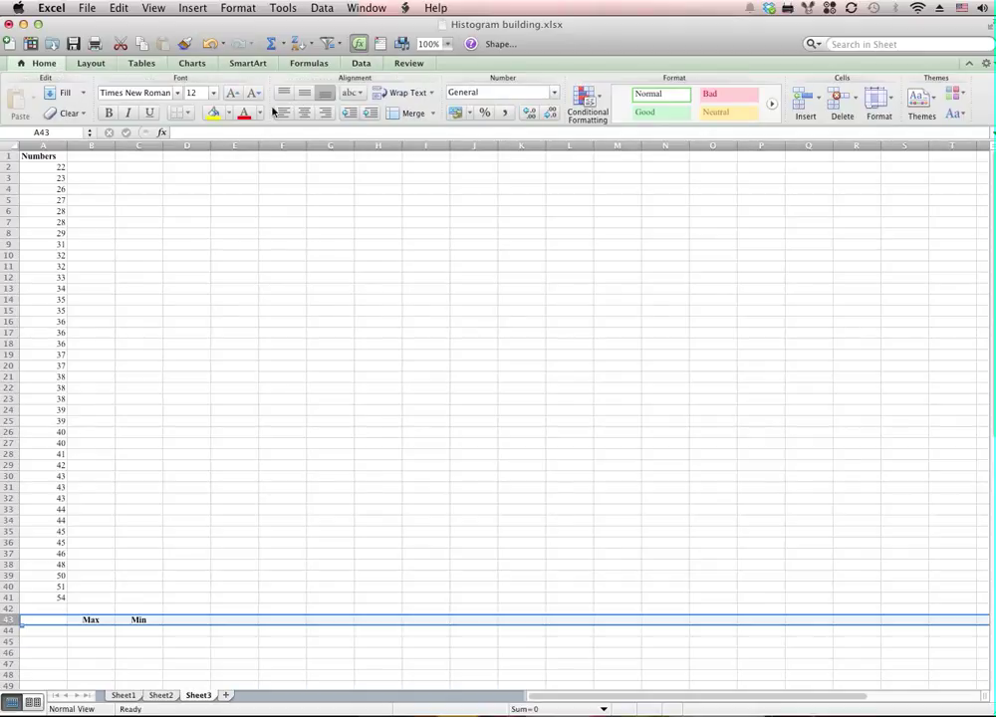
pyautogui.click(109, 112)
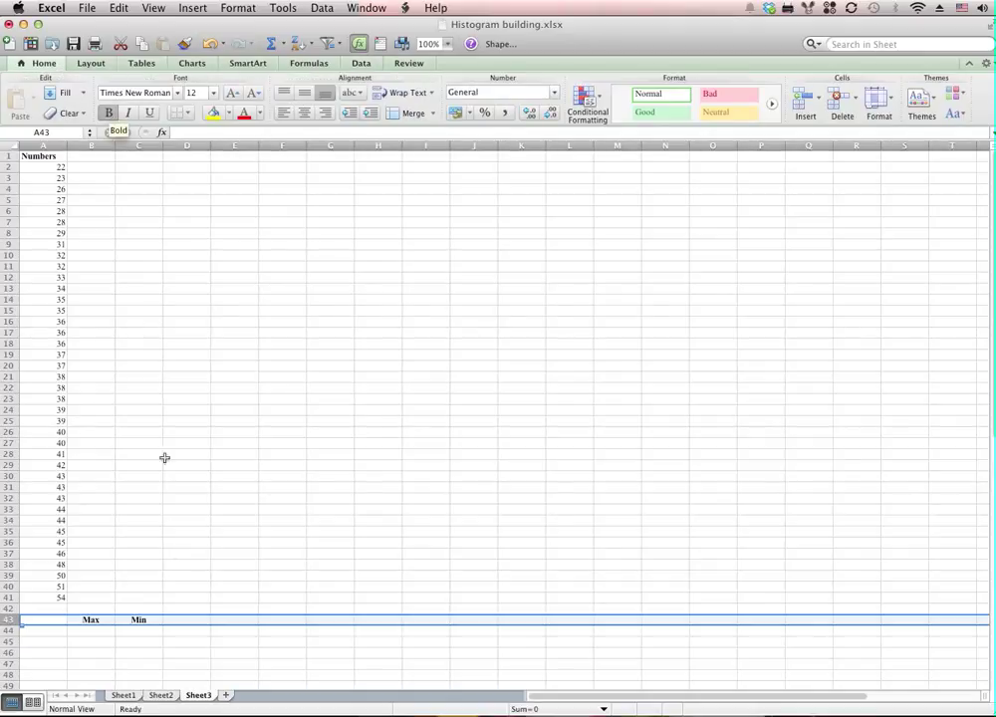
# Enter the labels Average in D43 and Std Dev in E43.
pyautogui.click(186, 618)
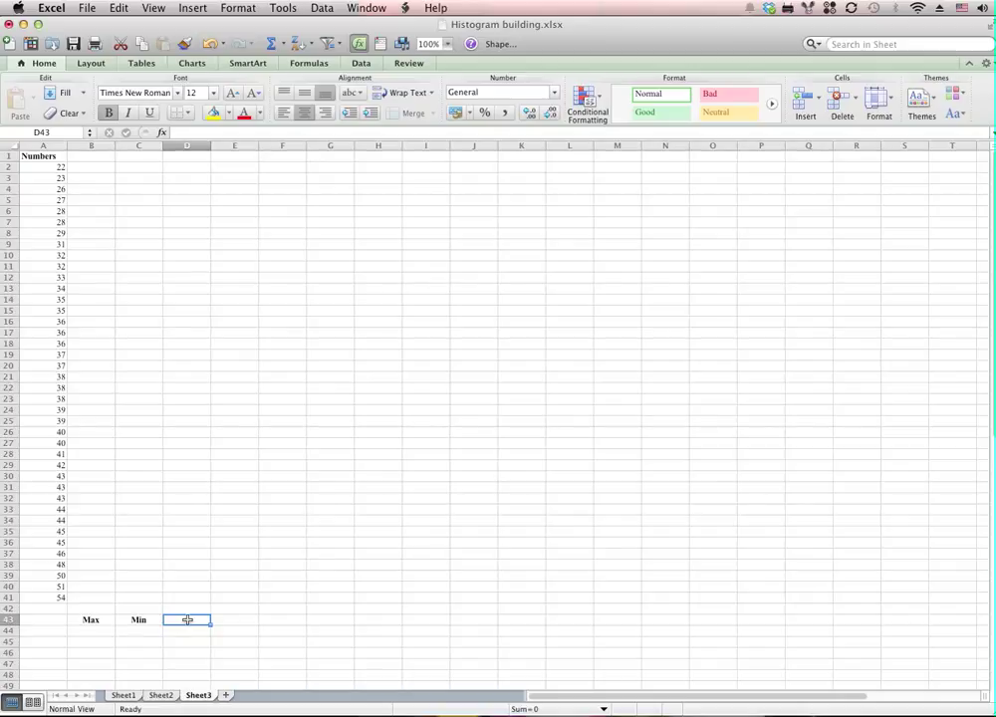
pyautogui.write('Avera')
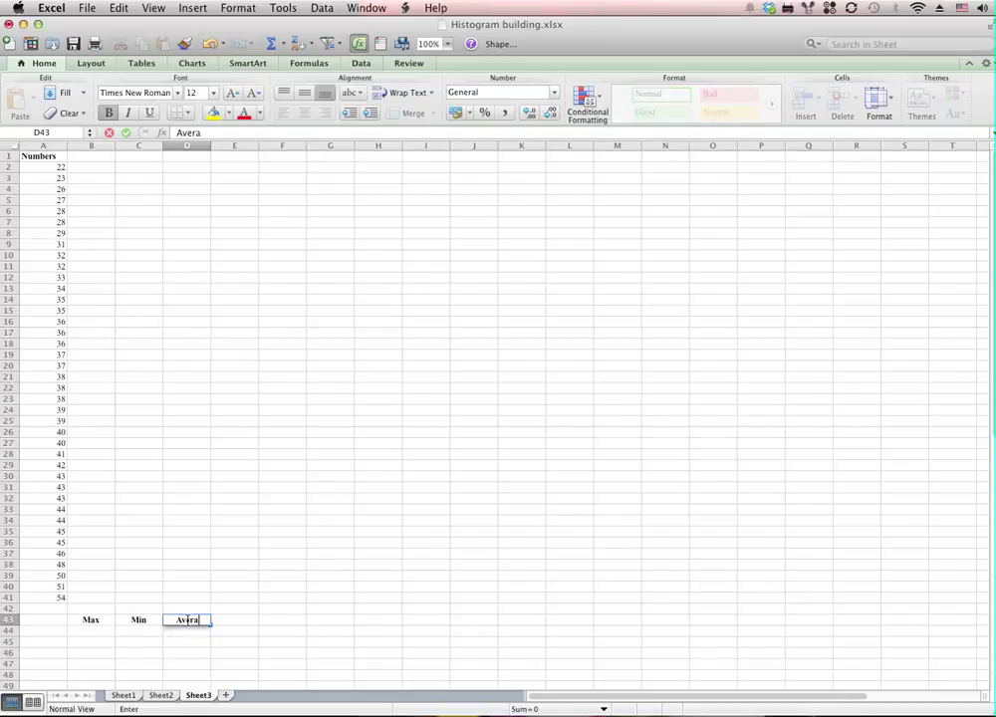
pyautogui.write('ge')
pyautogui.press('Tab')
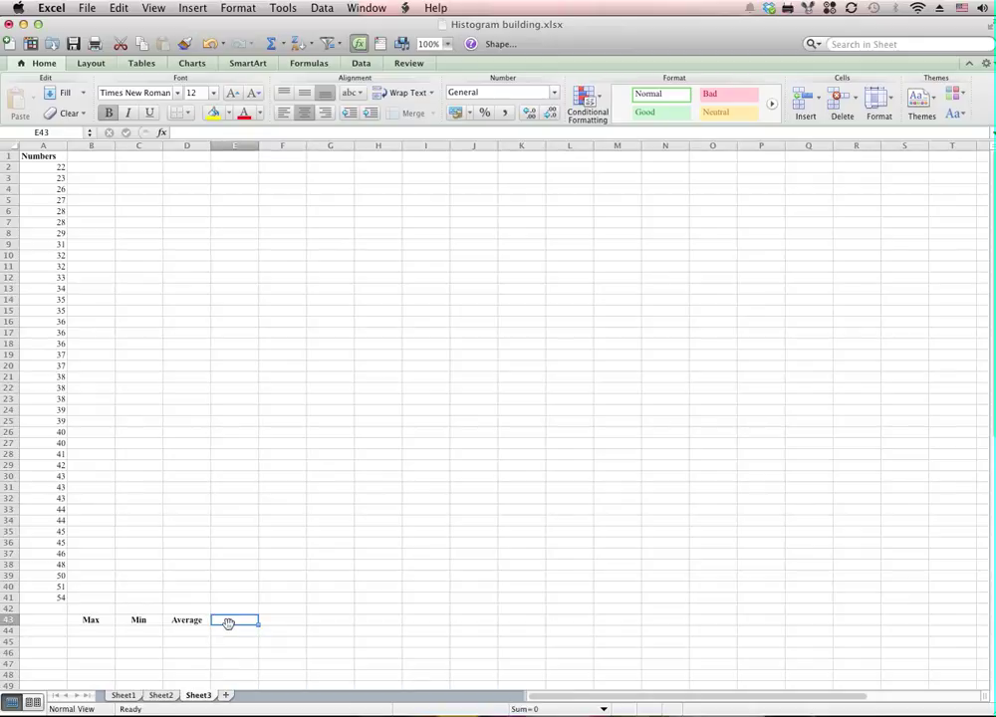
pyautogui.write('S')
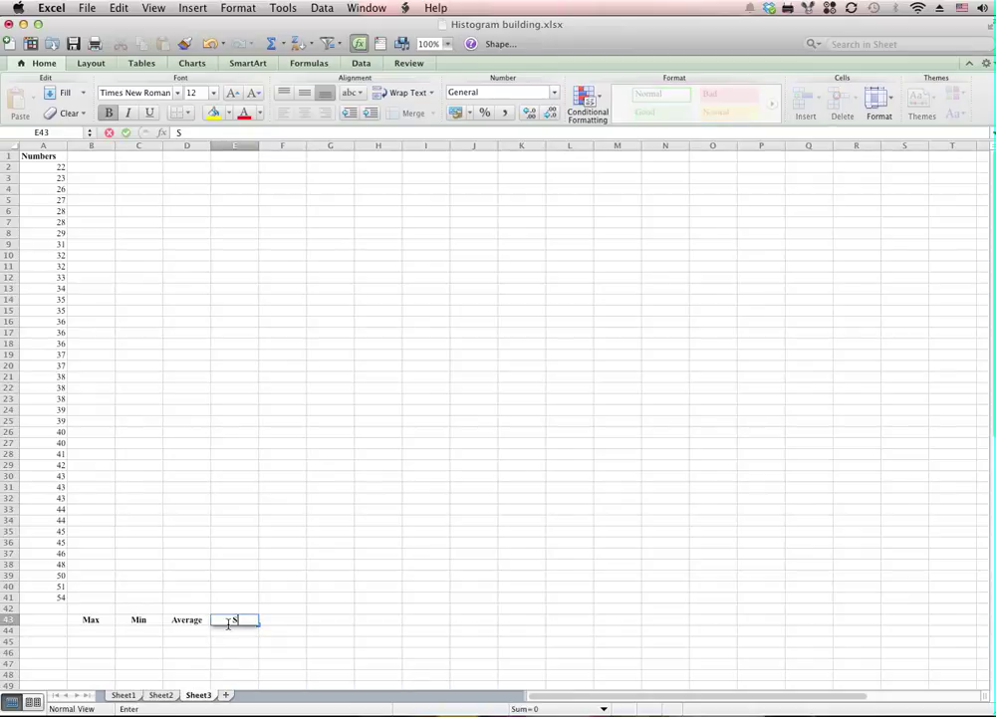
pyautogui.write('td Dev')
pyautogui.press('Tab')
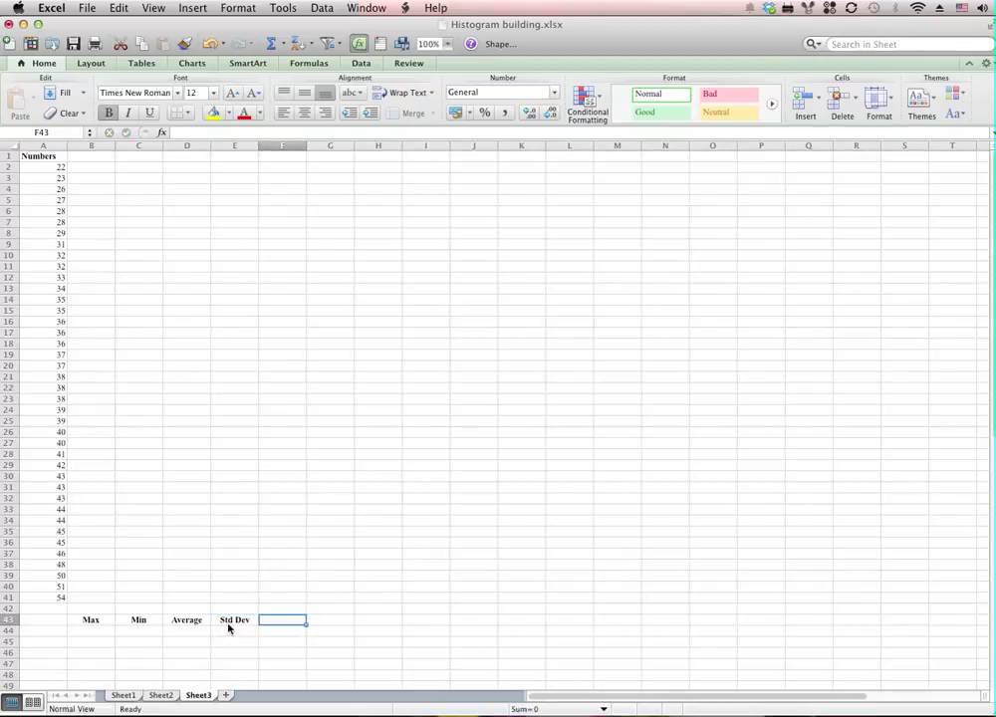
# Calculate the maximum of the numbers in B44 with the formula =MAX(A2:A41).
pyautogui.click(96, 630)
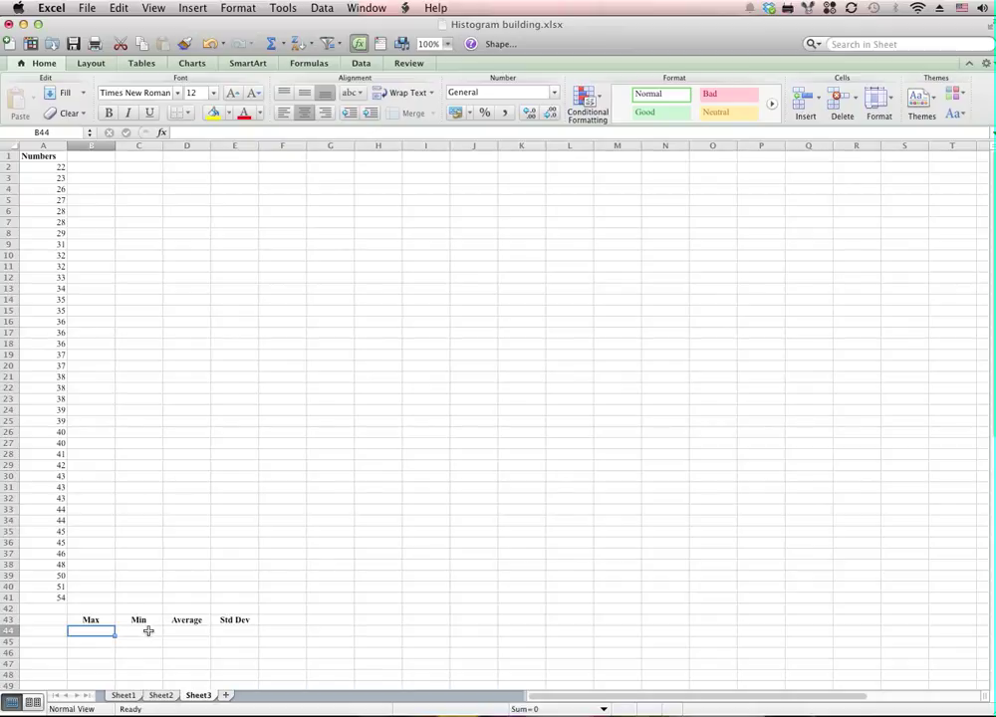
pyautogui.write('=max')
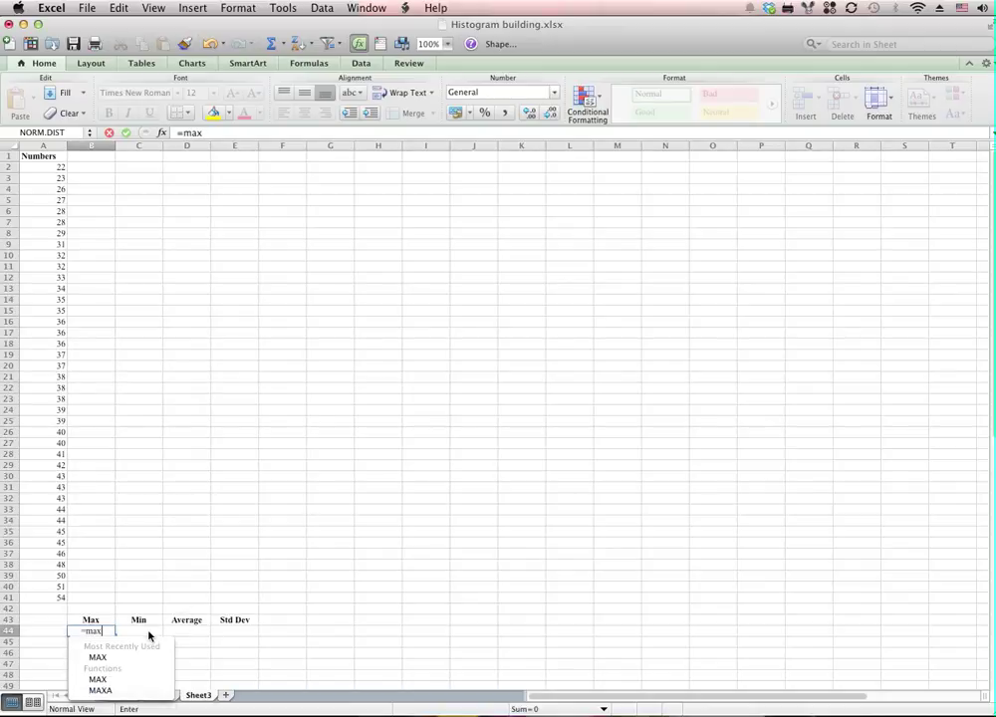
pyautogui.doubleClick(113, 659)
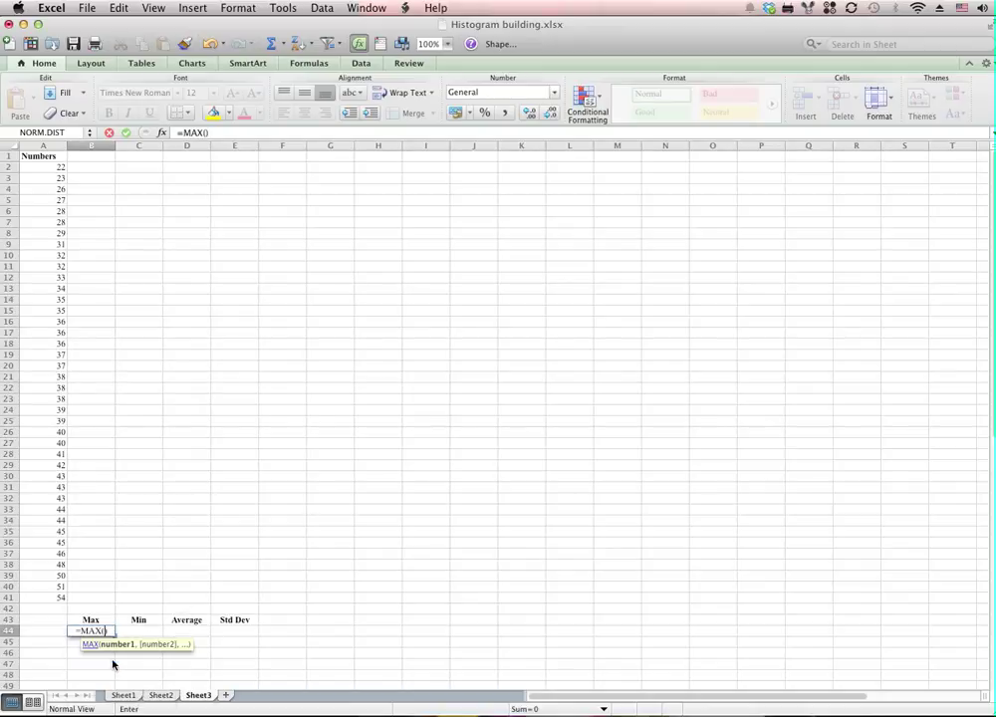
pyautogui.click(52, 168)
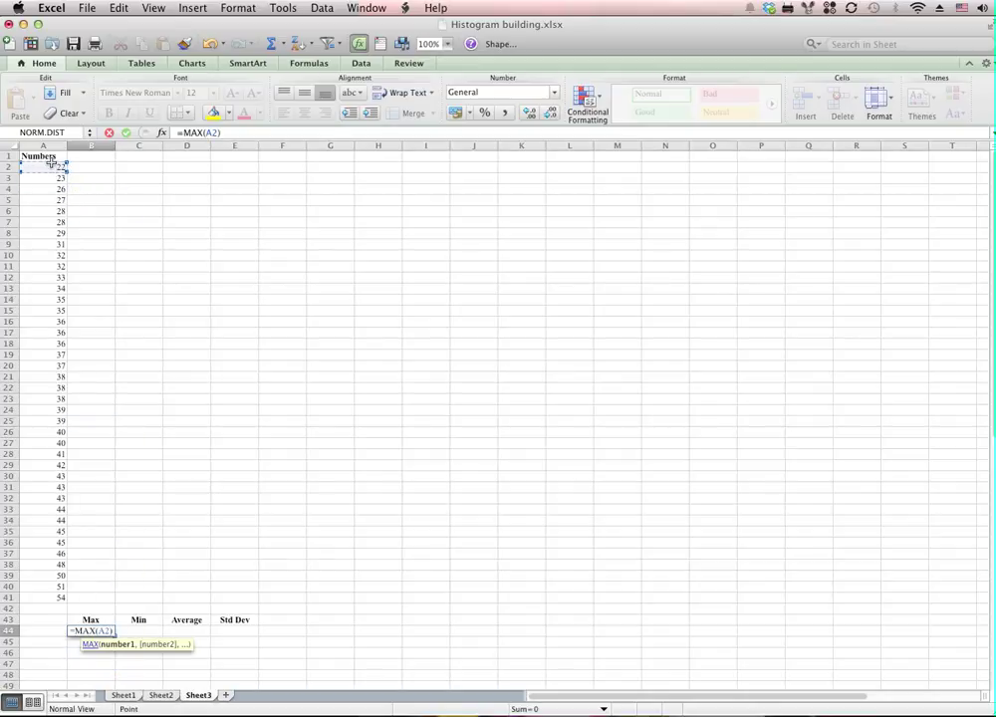
pyautogui.write('+')
pyautogui.moveTo(52, 165); pyautogui.dragTo(51, 601)
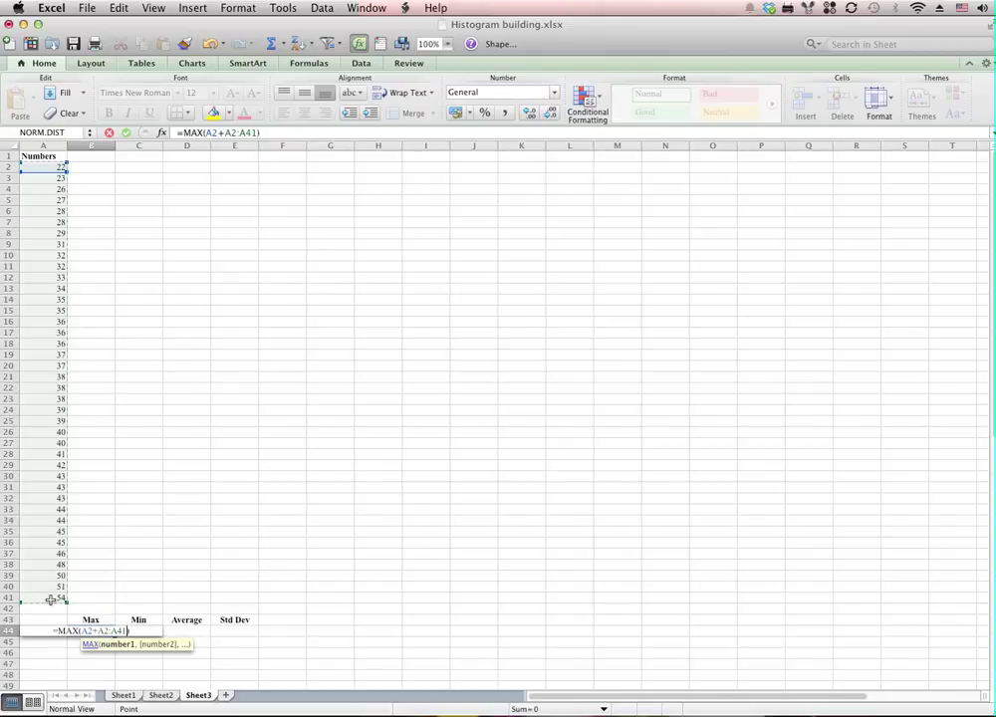
pyautogui.click(100, 648)
pyautogui.press('BackSpace')
pyautogui.press('BackSpace')
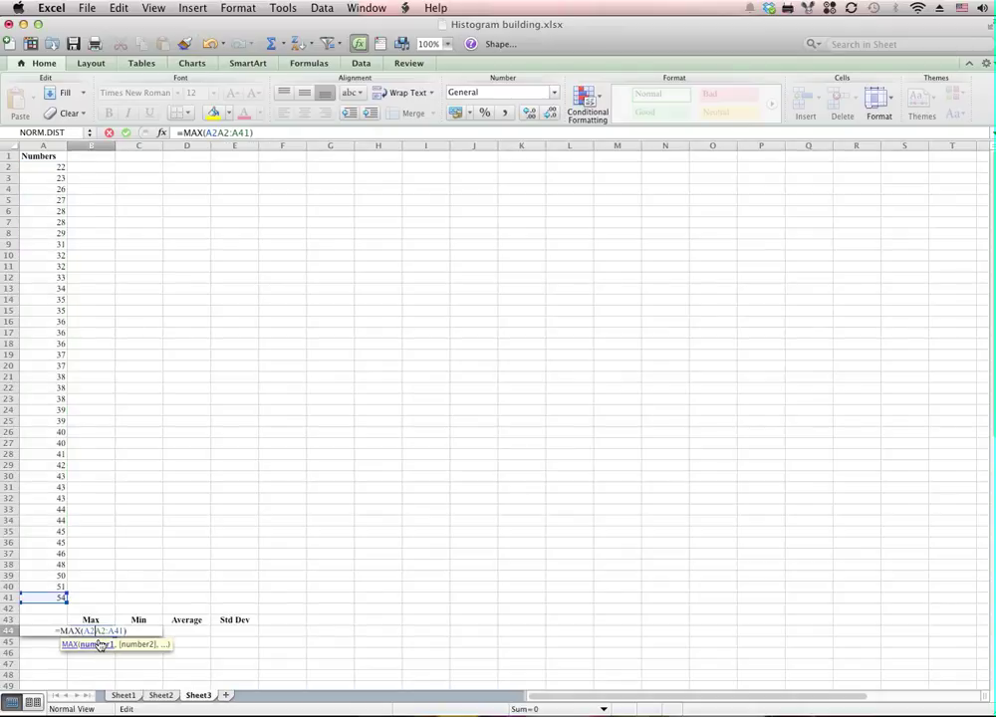
pyautogui.press('BackSpace')
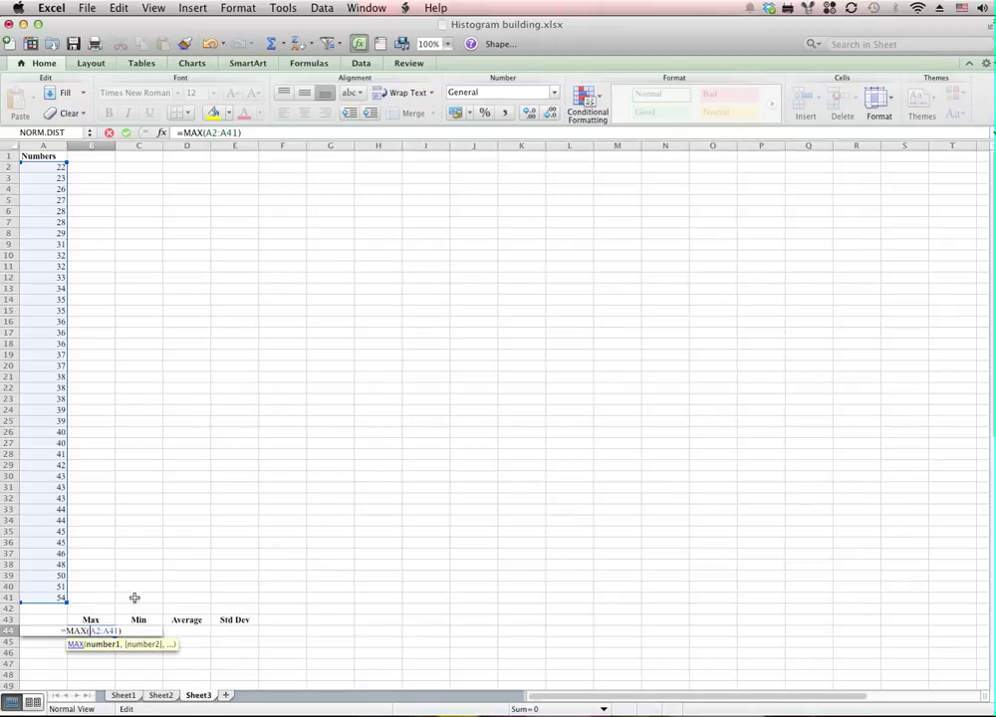
pyautogui.press('Return')
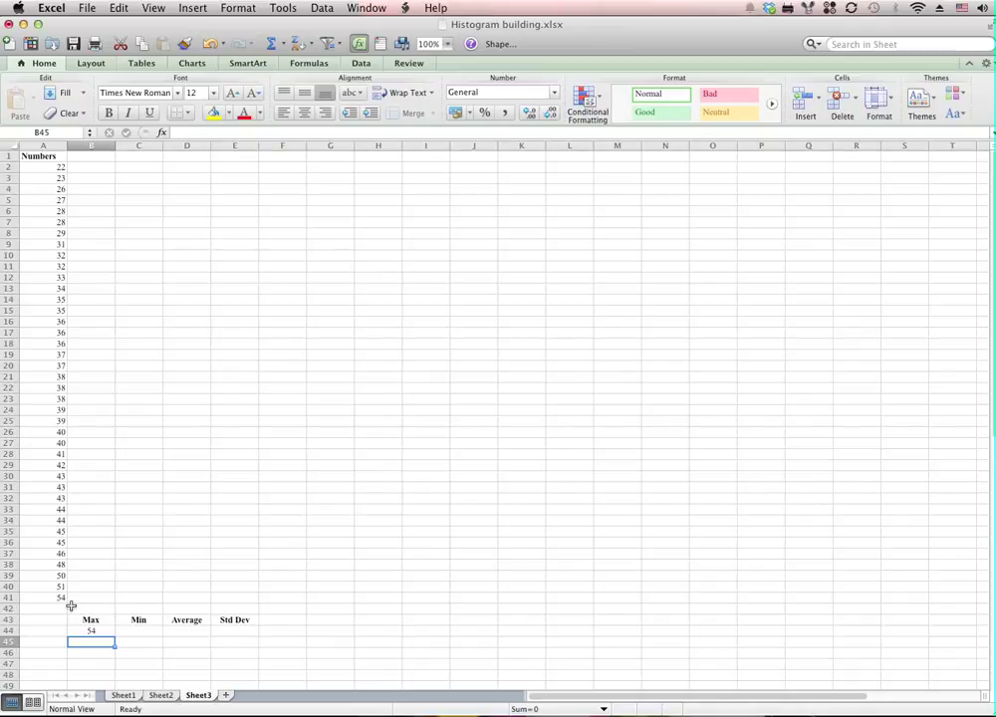
# Calculate the minimum of the numbers in C44 with the formula =MIN(A2:A41).
pyautogui.click(150, 633)
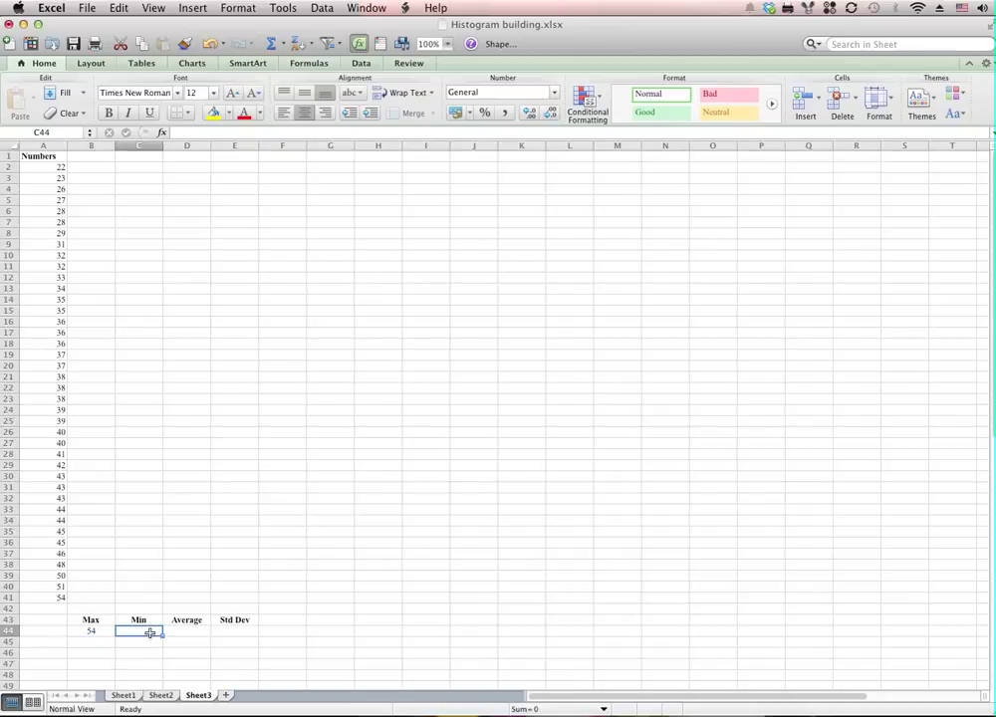
pyautogui.write('=')
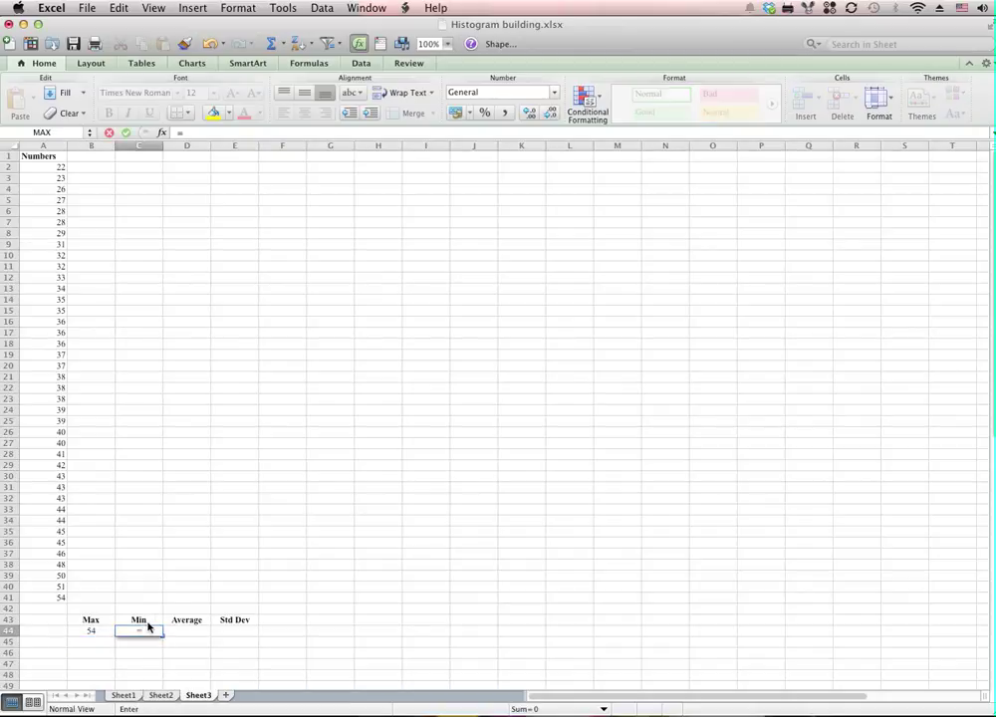
pyautogui.write('min(')
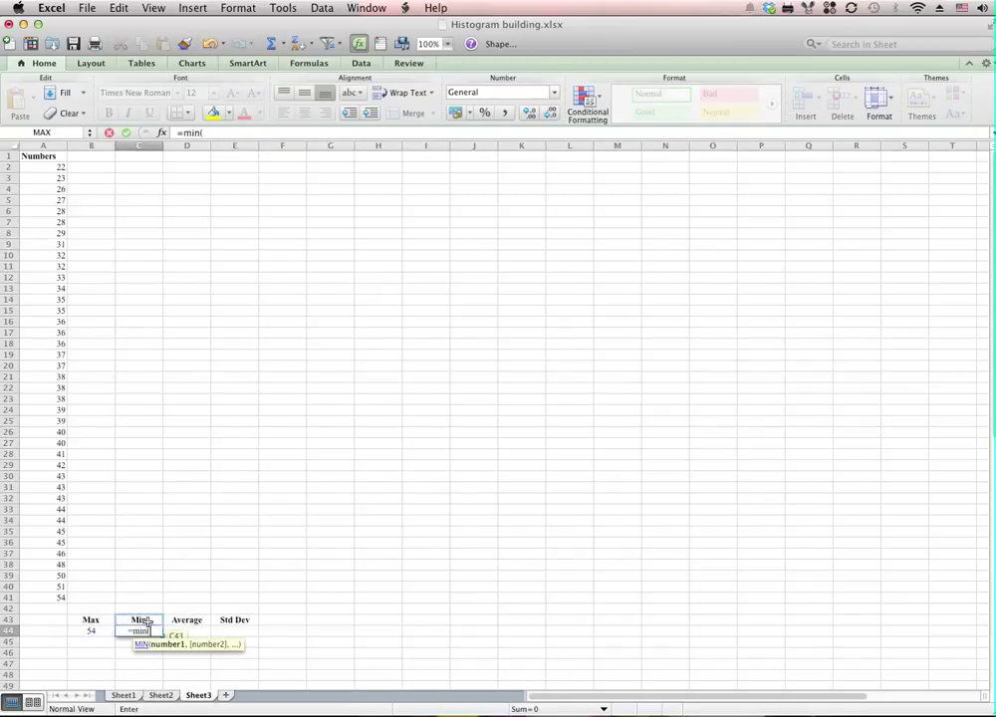
pyautogui.moveTo(55, 167); pyautogui.dragTo(63, 598)
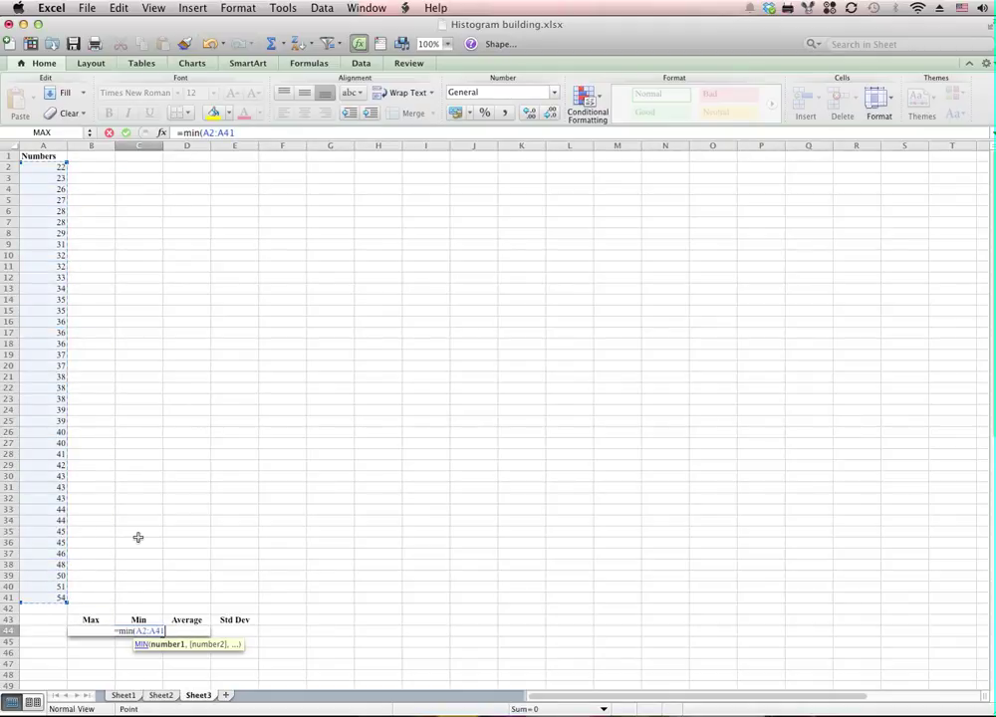
pyautogui.write(')')
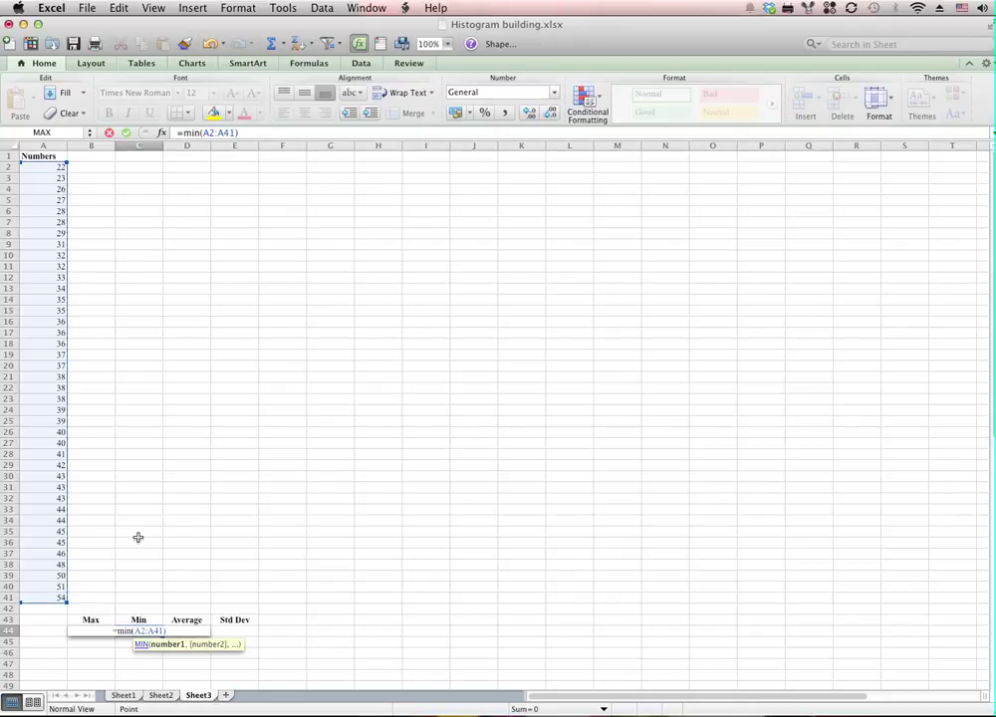
pyautogui.press('Return')
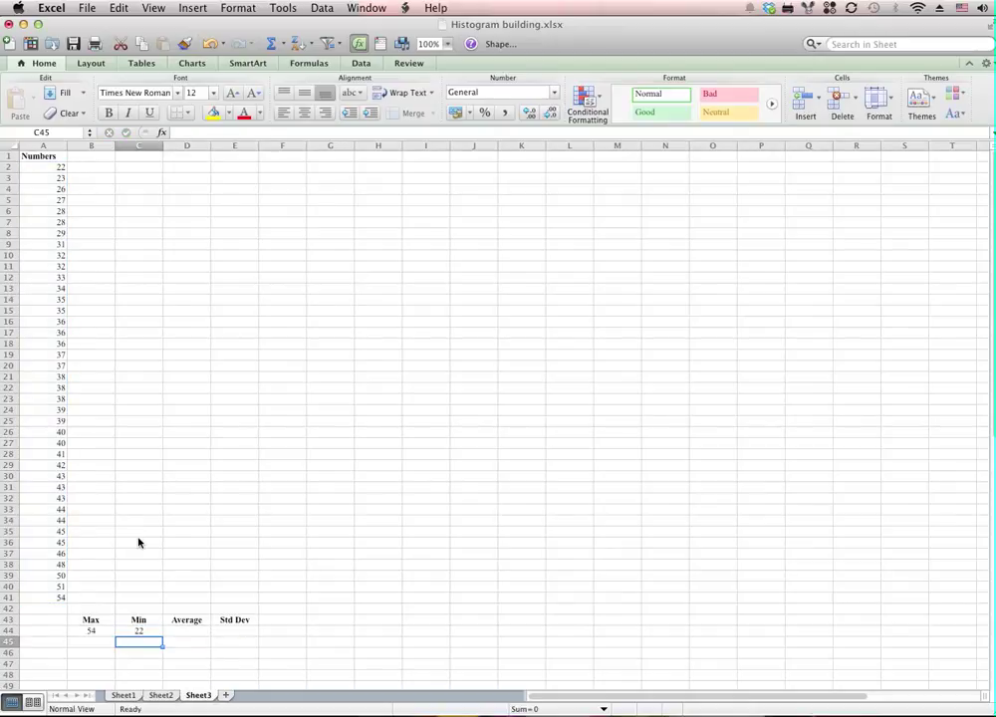
# Calculate the mean of the numbers in D44 with the formula =AVERAGE(A2:A41).
pyautogui.click(190, 632)
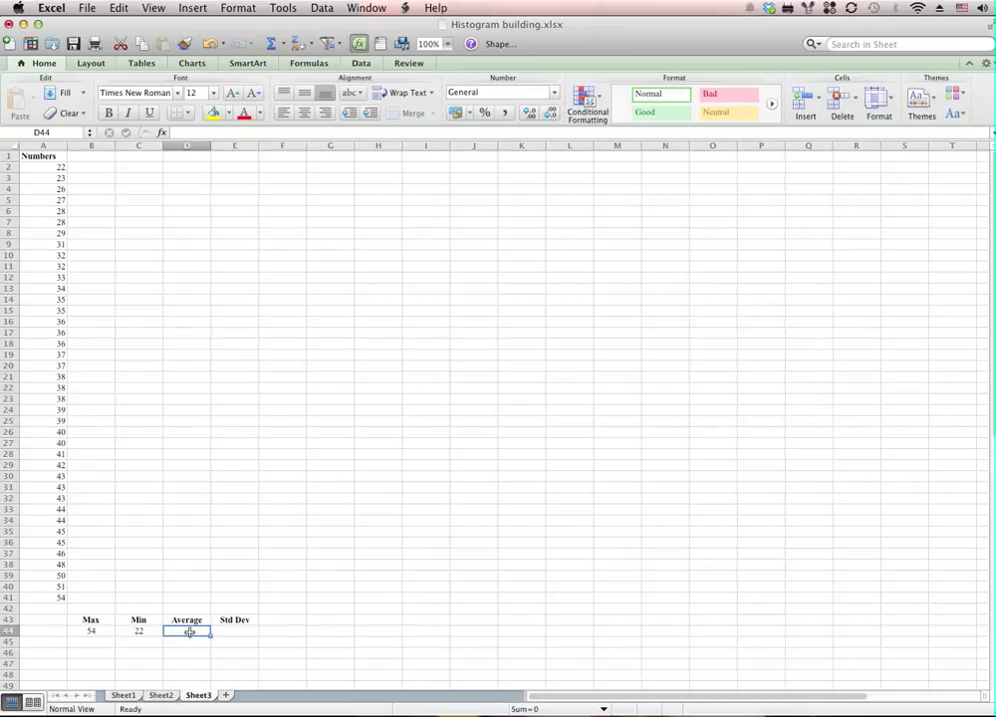
pyautogui.write('=a')
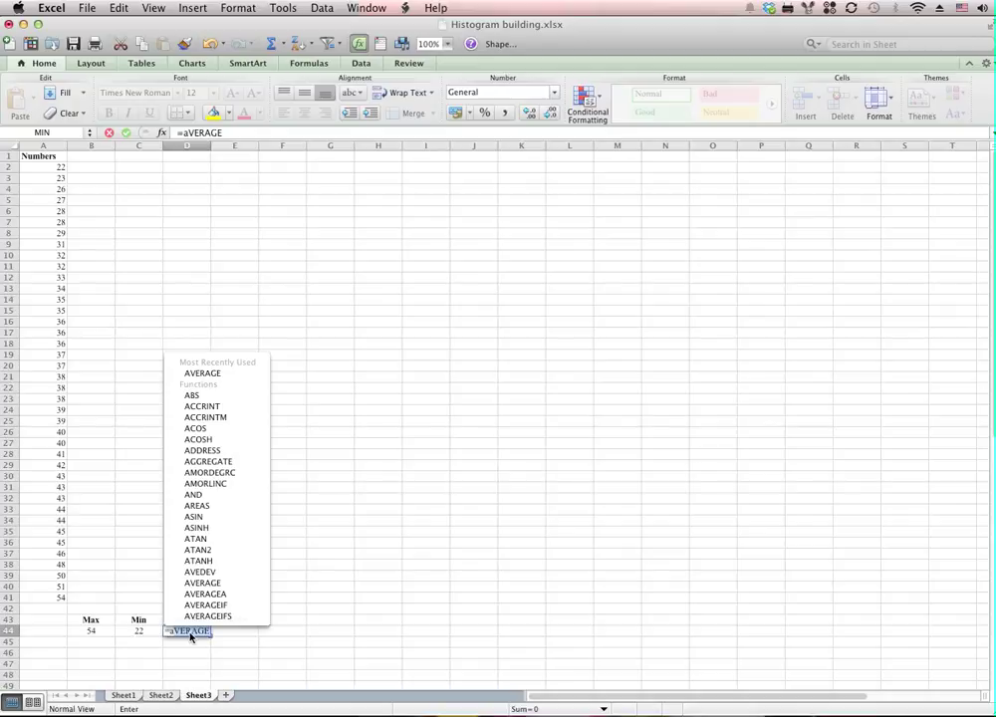
pyautogui.write('v')
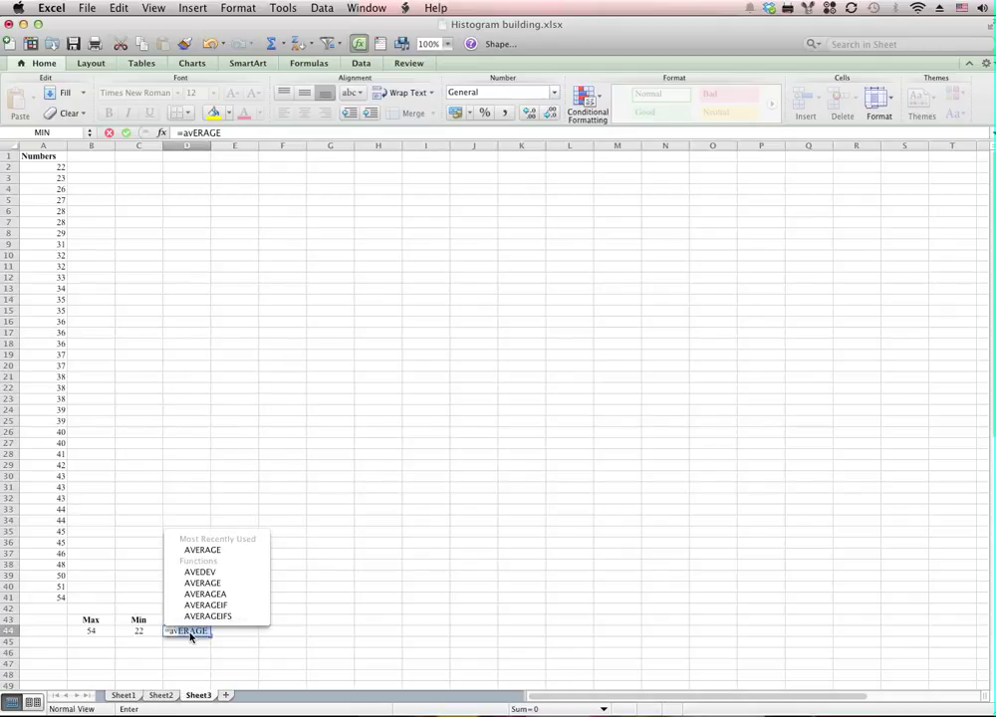
pyautogui.click(213, 549)
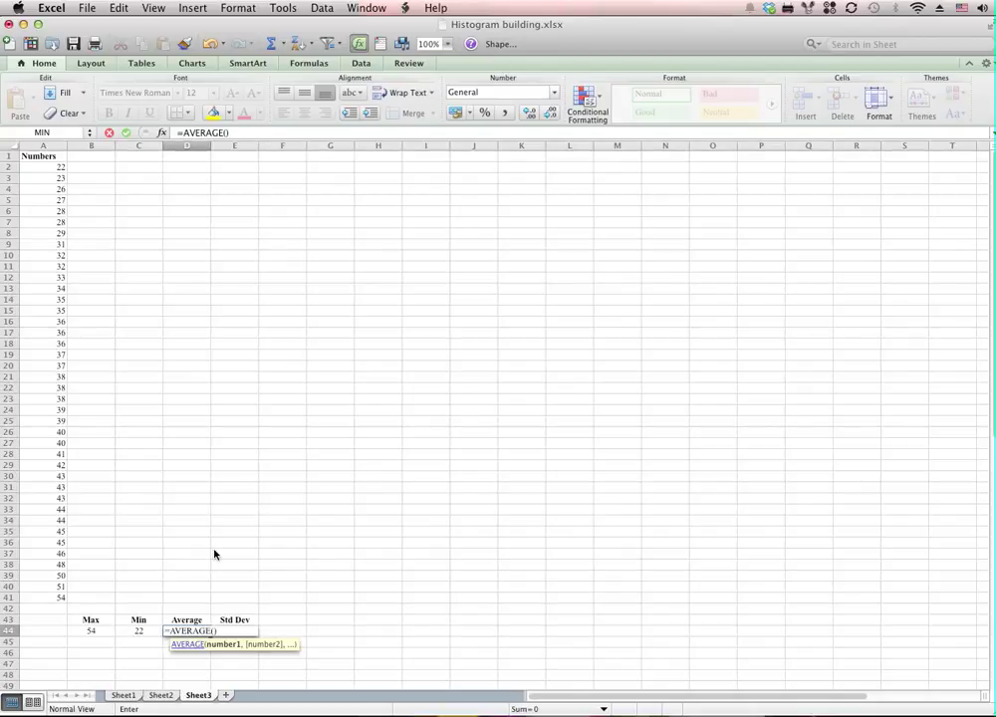
pyautogui.click(215, 551)
pyautogui.moveTo(55, 167); pyautogui.dragTo(52, 599)
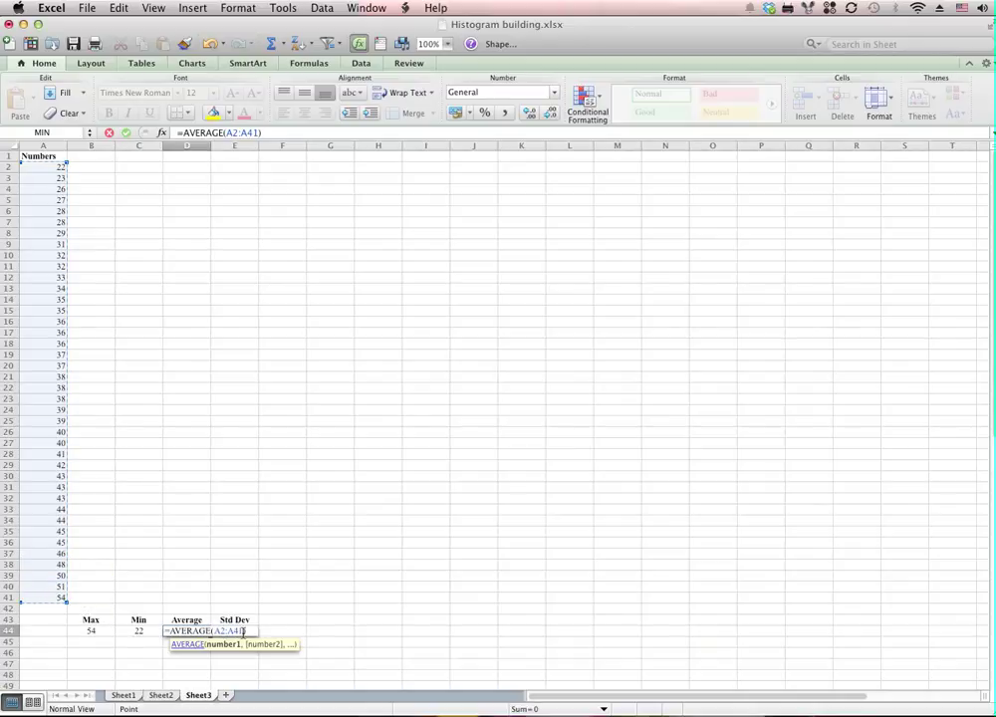
pyautogui.write(')')
pyautogui.press('Return')
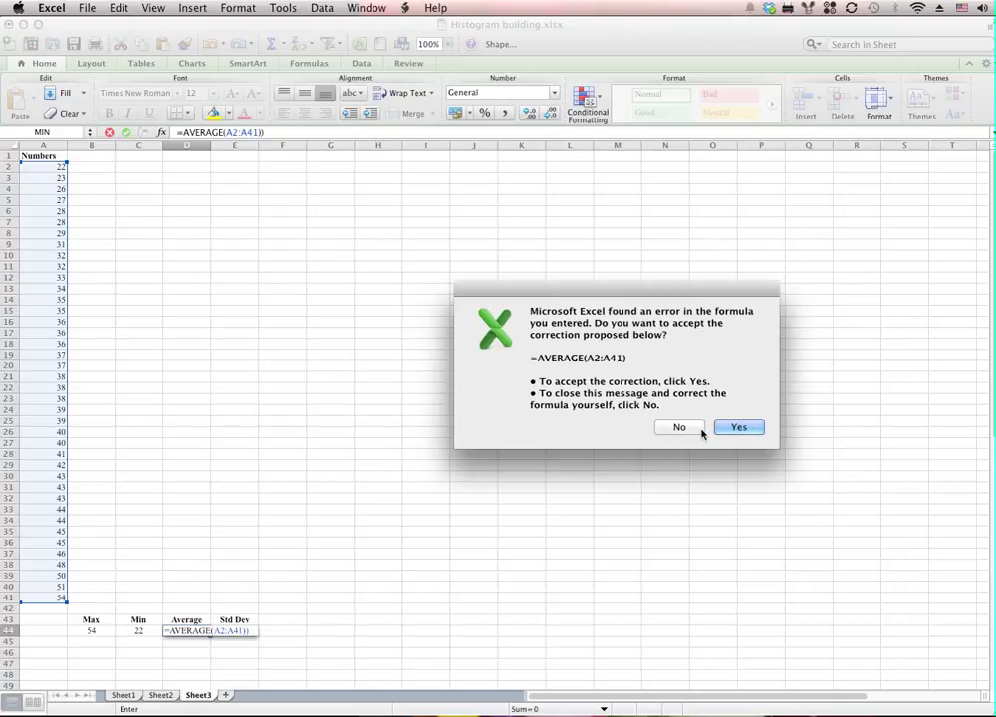
pyautogui.click(687, 428)
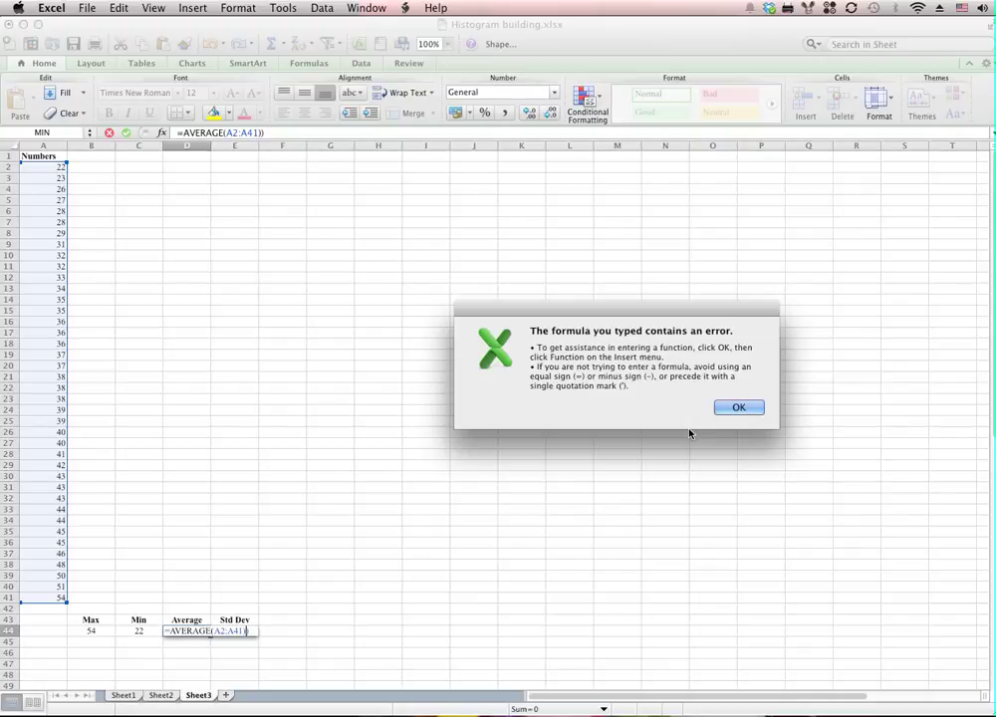
pyautogui.click(745, 407)
pyautogui.press('BackSpace')
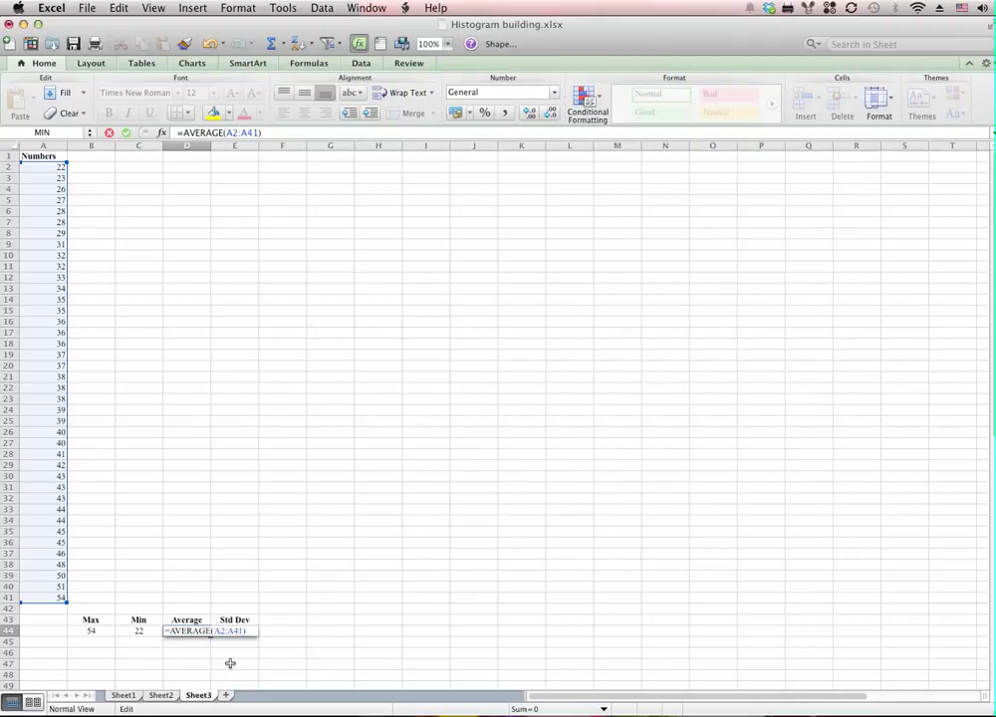
pyautogui.press('Return')
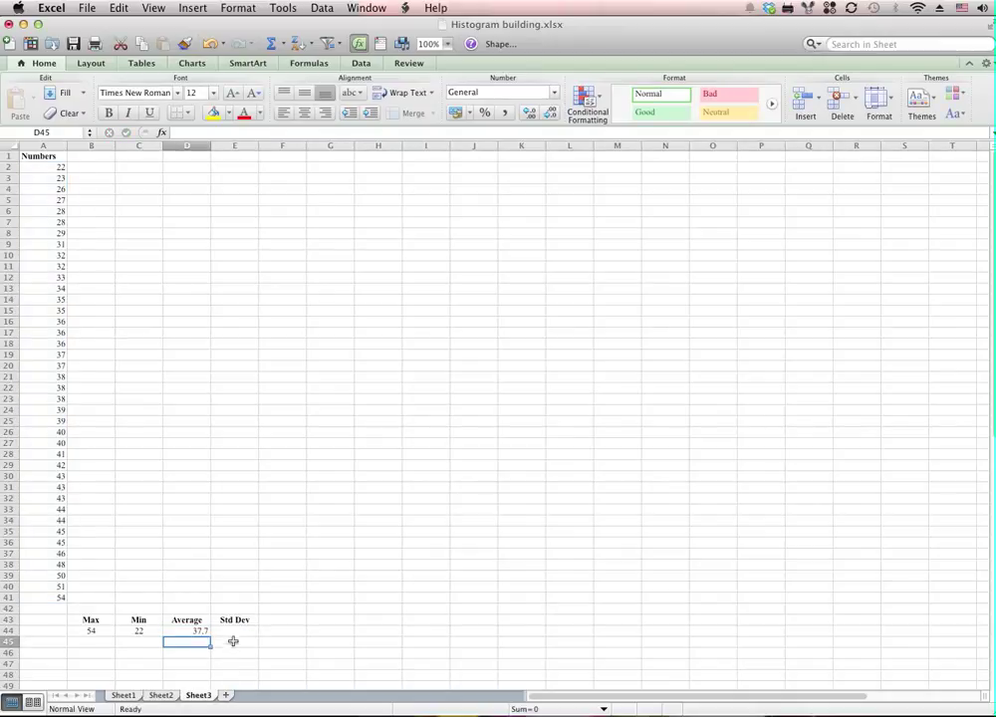
# Insert the STDEV function in E44, below the Std Dev label.
pyautogui.click(231, 633)
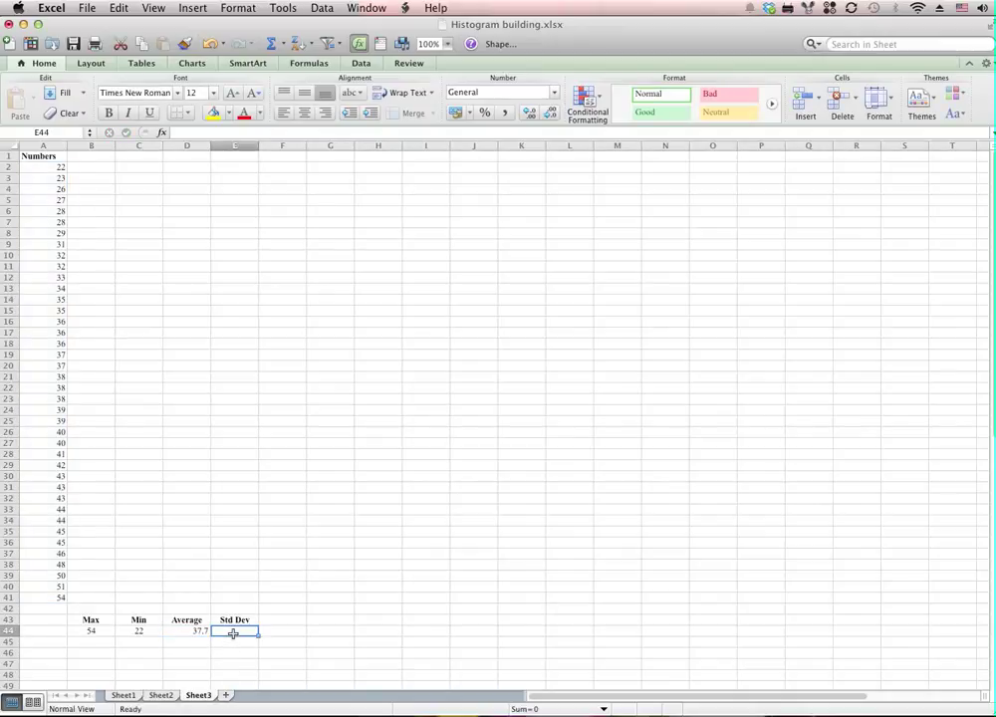
pyautogui.write('=stDEV')
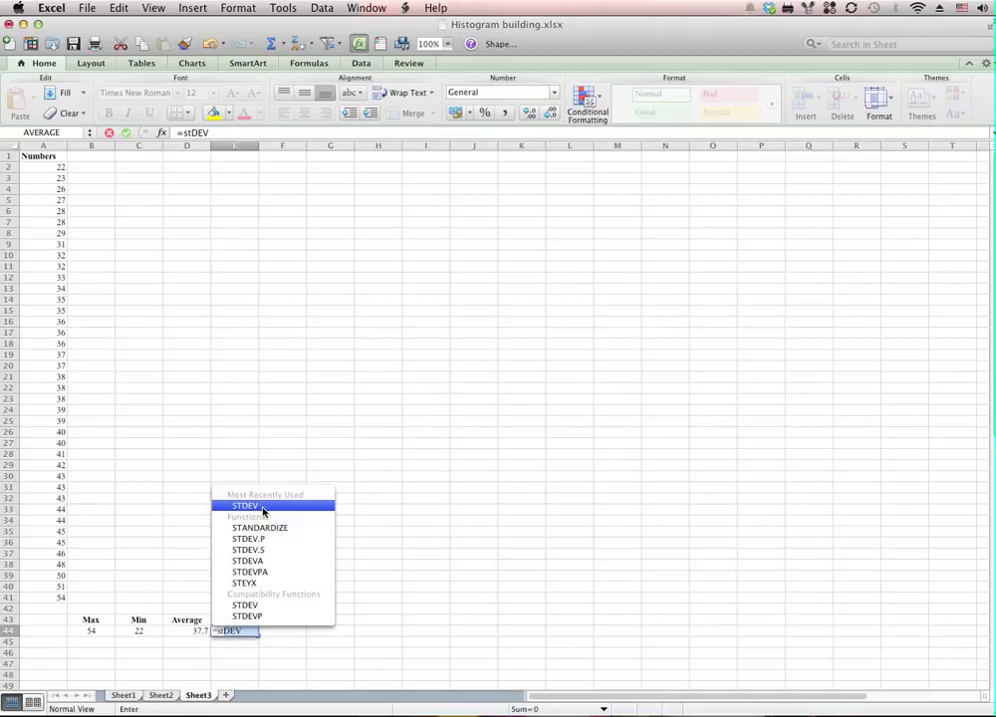
pyautogui.doubleClick(263, 506)
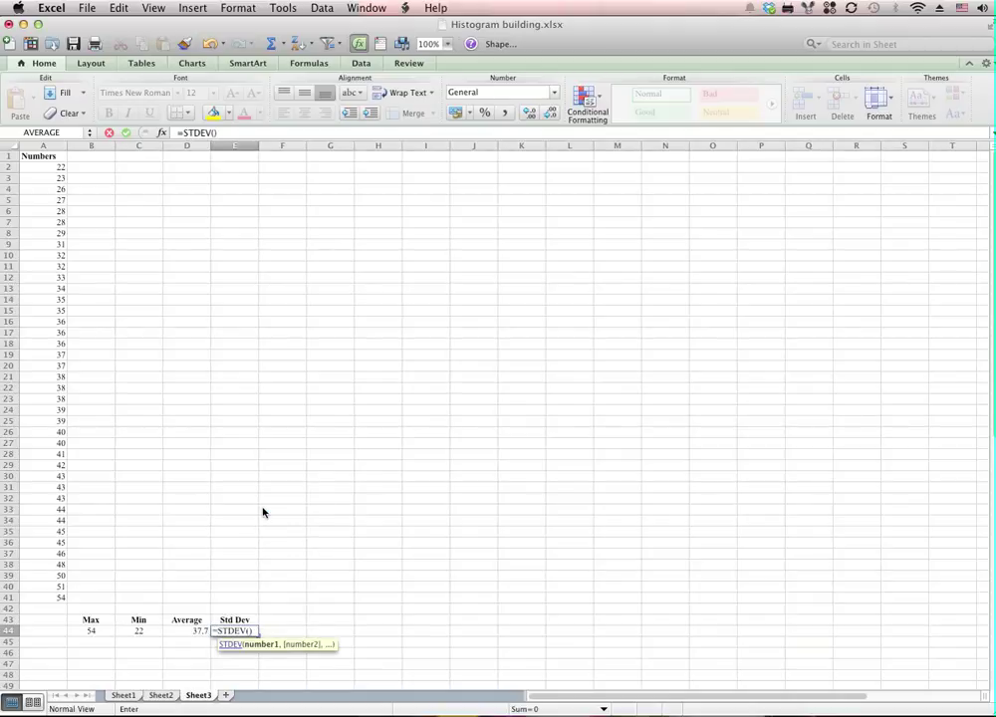
pyautogui.click(51, 172)
pyautogui.write('+')
pyautogui.click(51, 167)
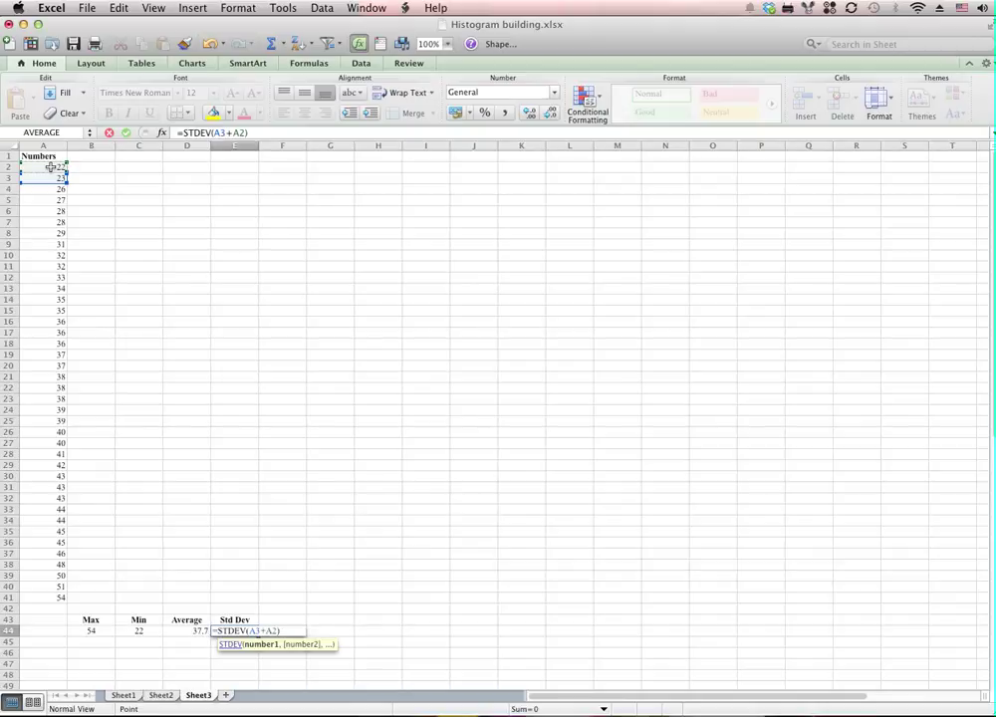
pyautogui.press('BackSpace')
pyautogui.press('BackSpace')
pyautogui.press('BackSpace')
pyautogui.press('BackSpace')
pyautogui.press('BackSpace')
pyautogui.click(49, 167)
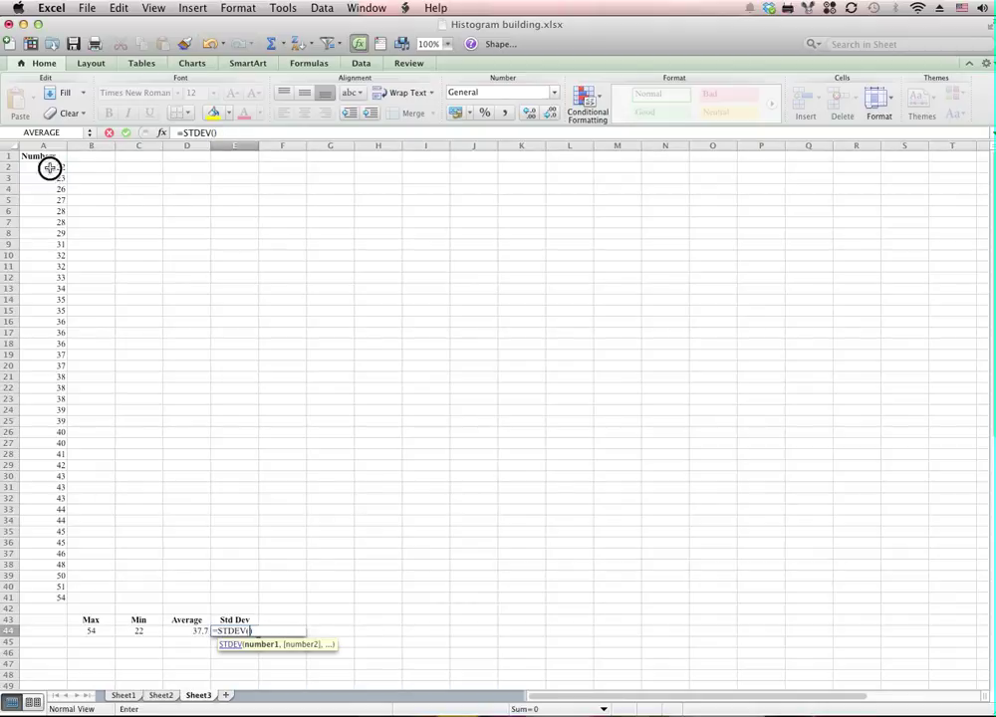
pyautogui.write('+')
pyautogui.moveTo(49, 168); pyautogui.dragTo(58, 603)
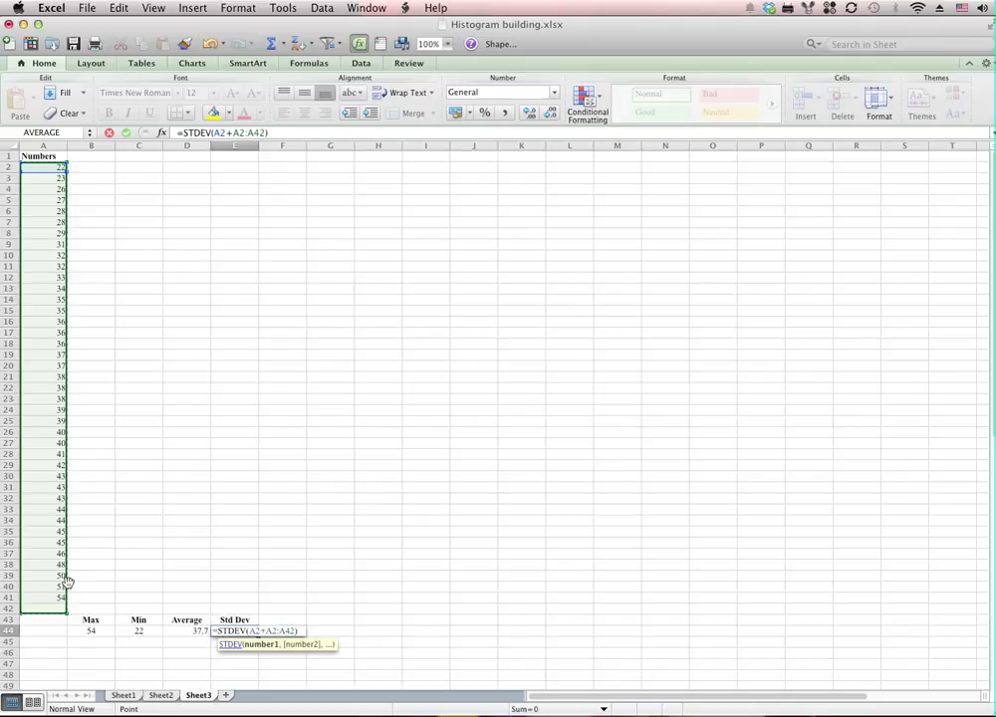
pyautogui.press('BackSpace')
pyautogui.press('BackSpace')
pyautogui.press('BackSpace')
pyautogui.press('BackSpace')
pyautogui.press('BackSpace')
pyautogui.press('BackSpace')
pyautogui.press('BackSpace')
pyautogui.press('BackSpace')
pyautogui.press('BackSpace')
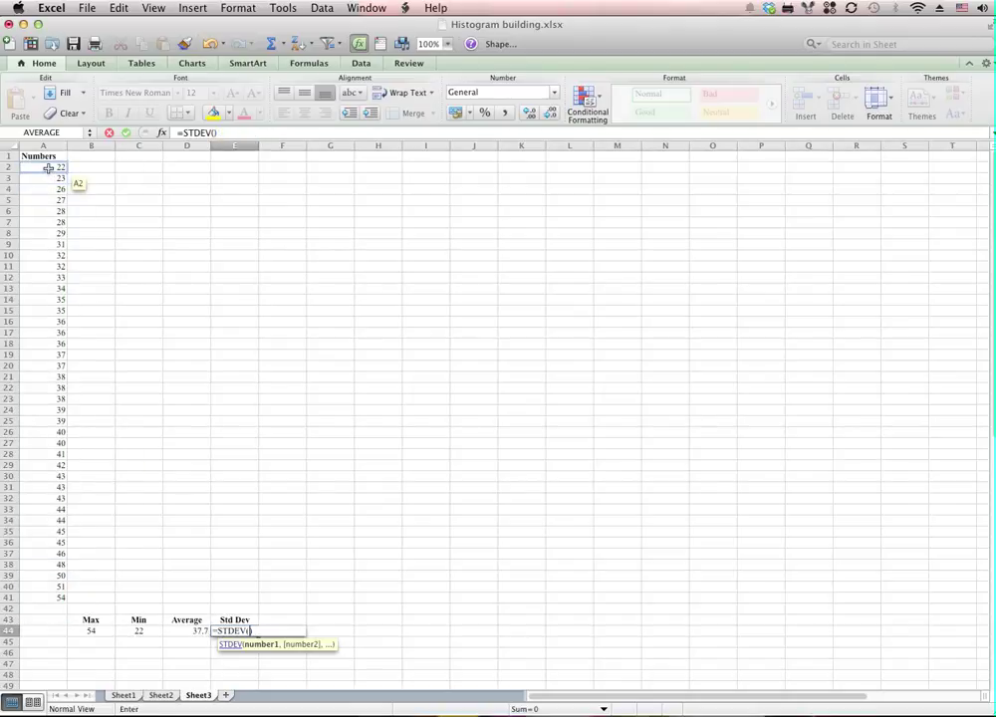
# Use the range A2:A41 as the STDEV argument and enter the formula in E44.
pyautogui.moveTo(47, 169); pyautogui.dragTo(58, 600)
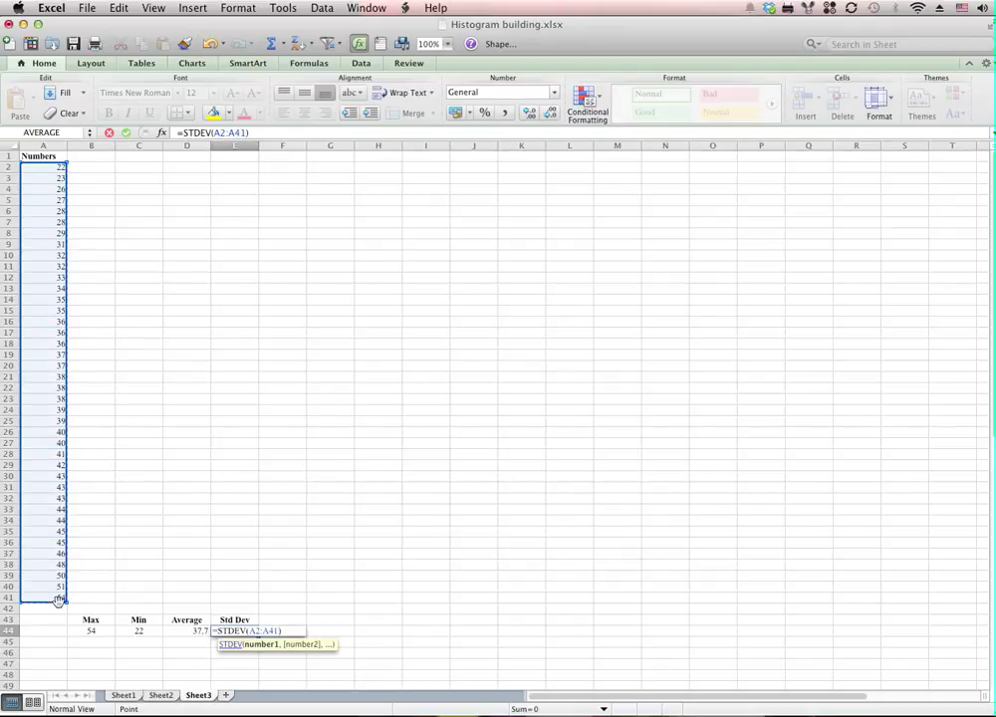
pyautogui.press('Return')
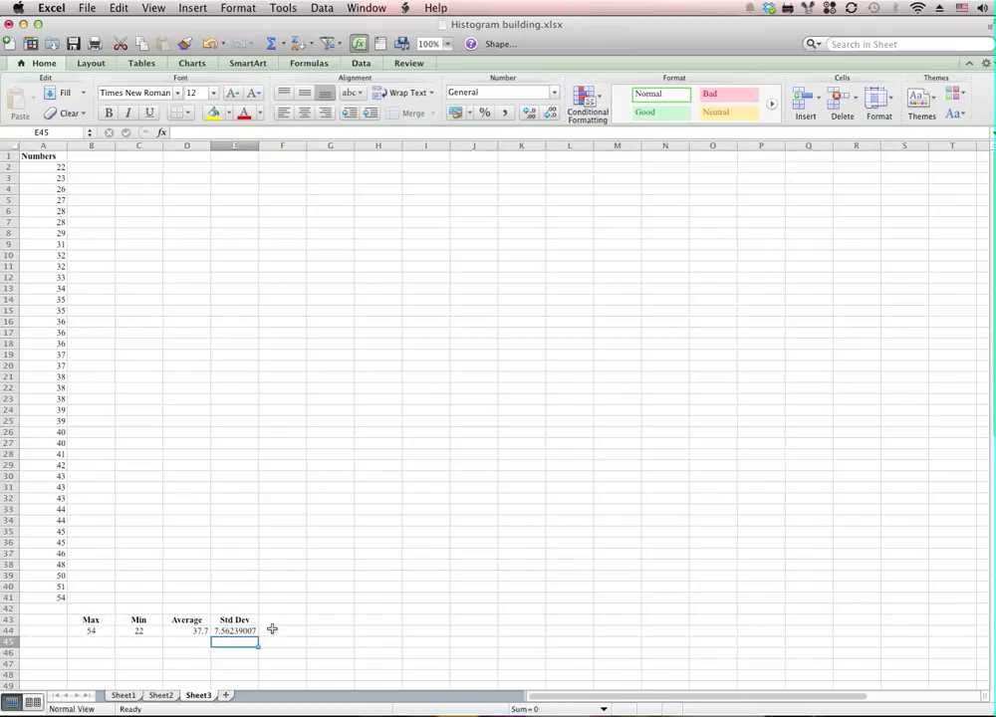
# Enter the heading Normal in B1 and make it bold and centered.
pyautogui.click(100, 159)
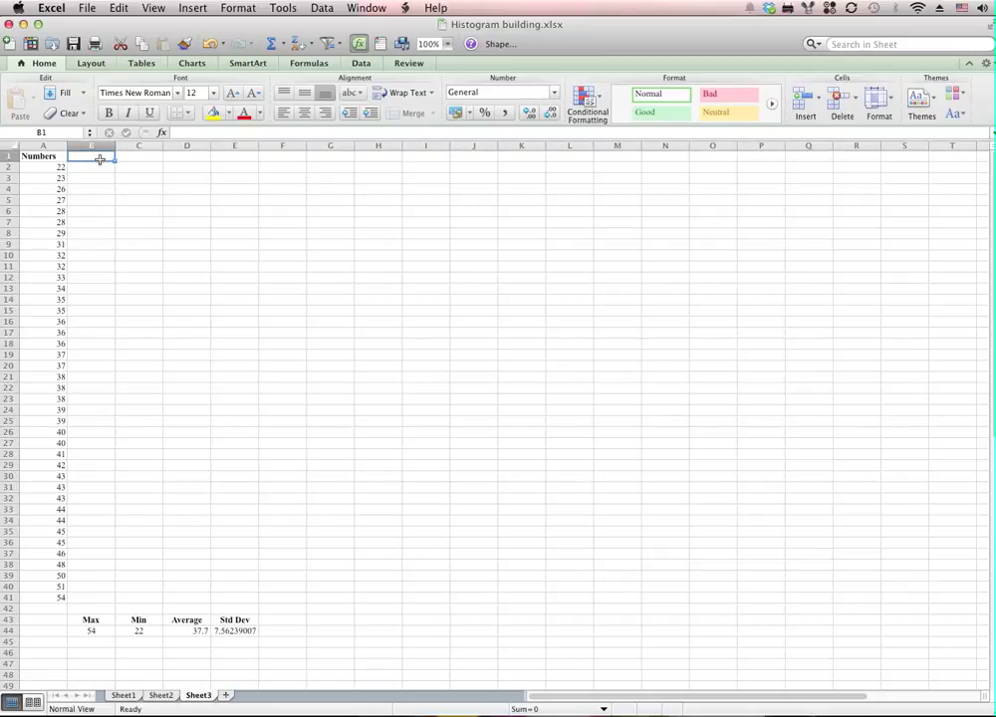
pyautogui.write('Nor')
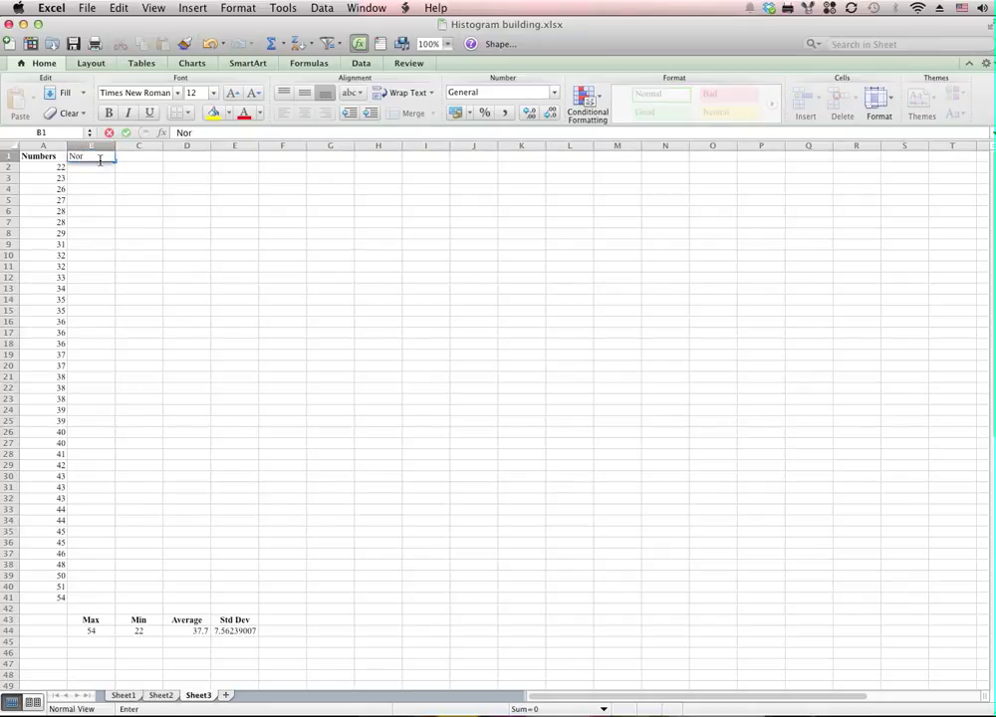
pyautogui.write('mal')
pyautogui.press('Return')
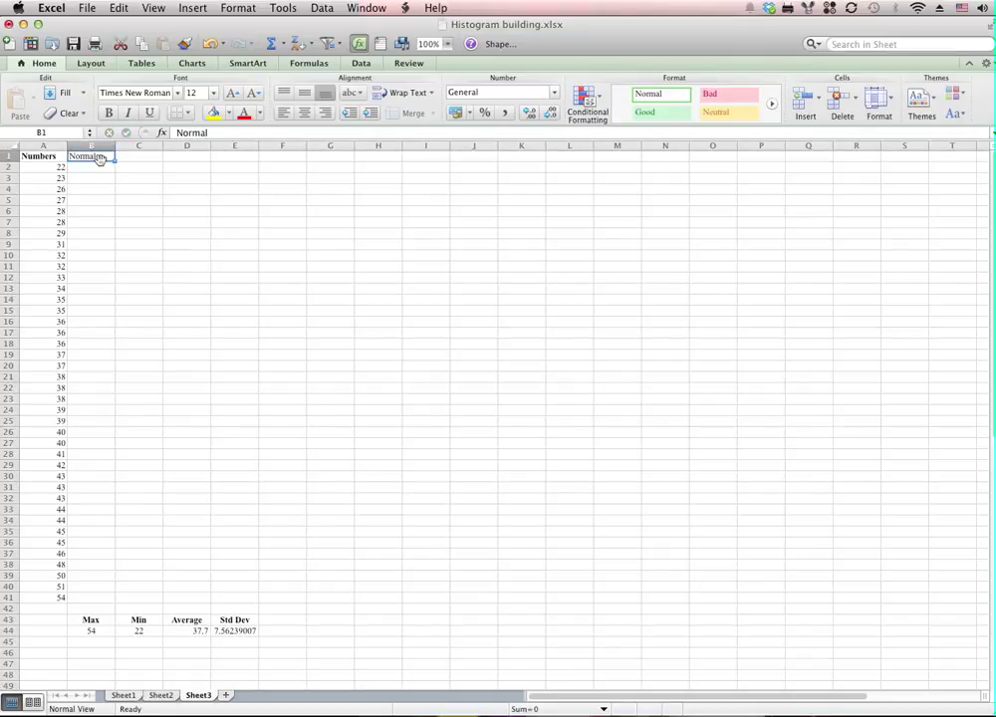
pyautogui.press('super+b')
pyautogui.click(305, 113)
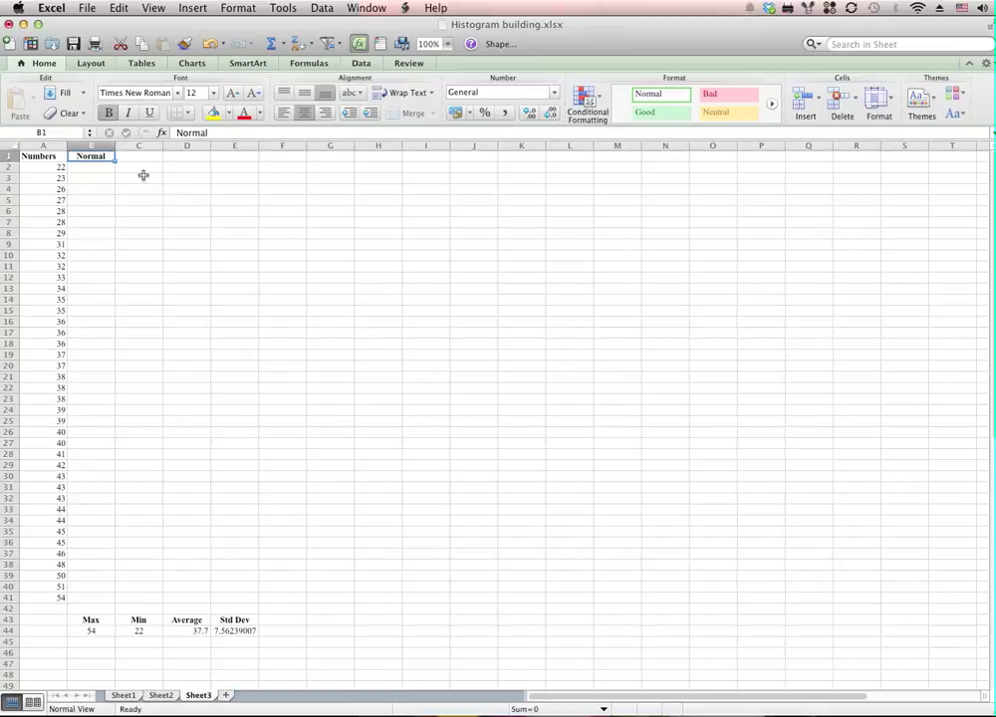
# Insert the NORM.DIST function in B2 with A2 as its x argument.
pyautogui.click(93, 168)
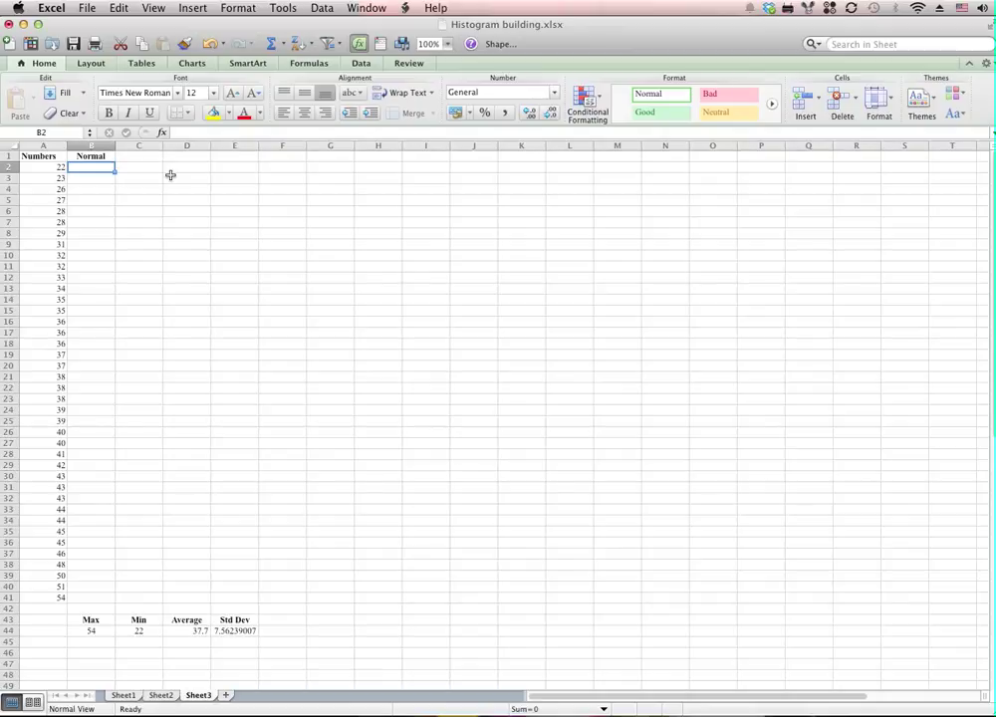
pyautogui.write('=')
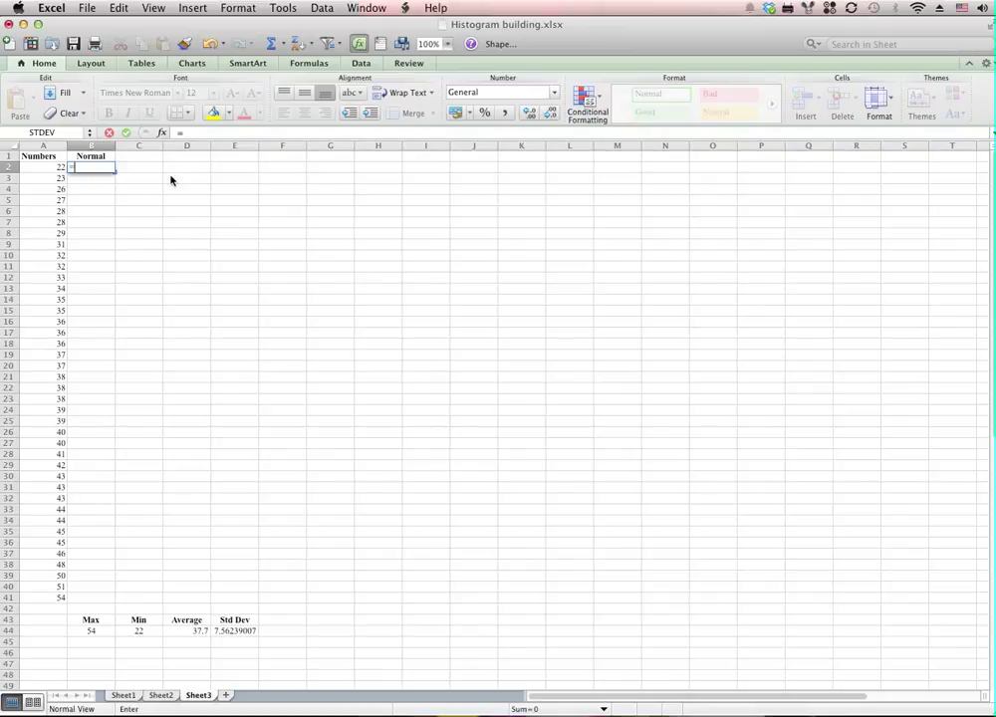
pyautogui.write('n')
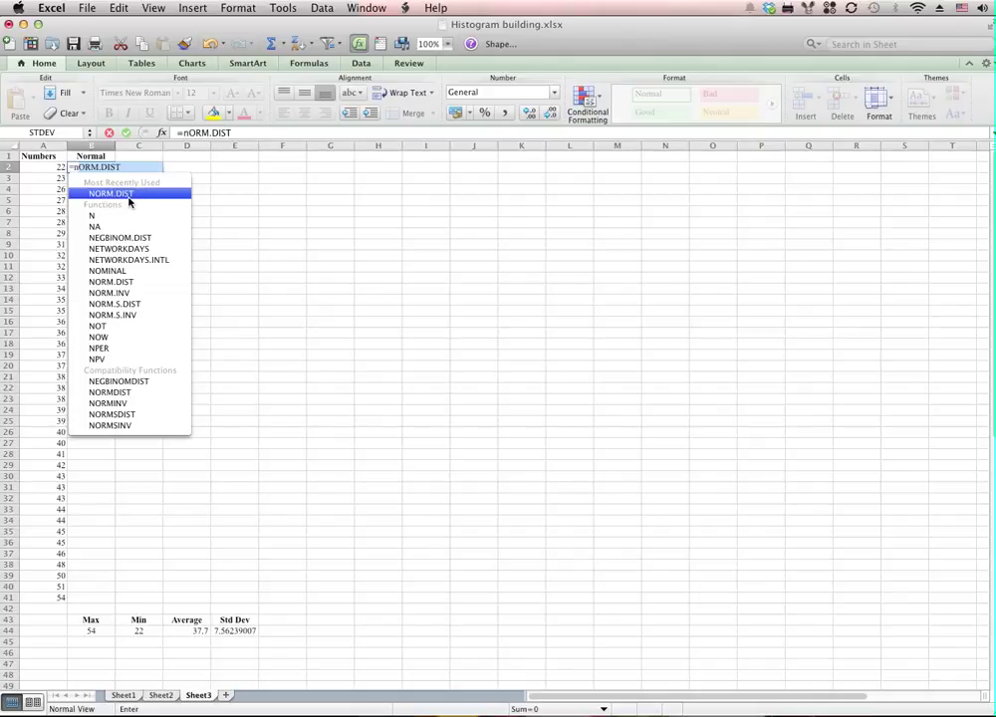
pyautogui.doubleClick(136, 195)
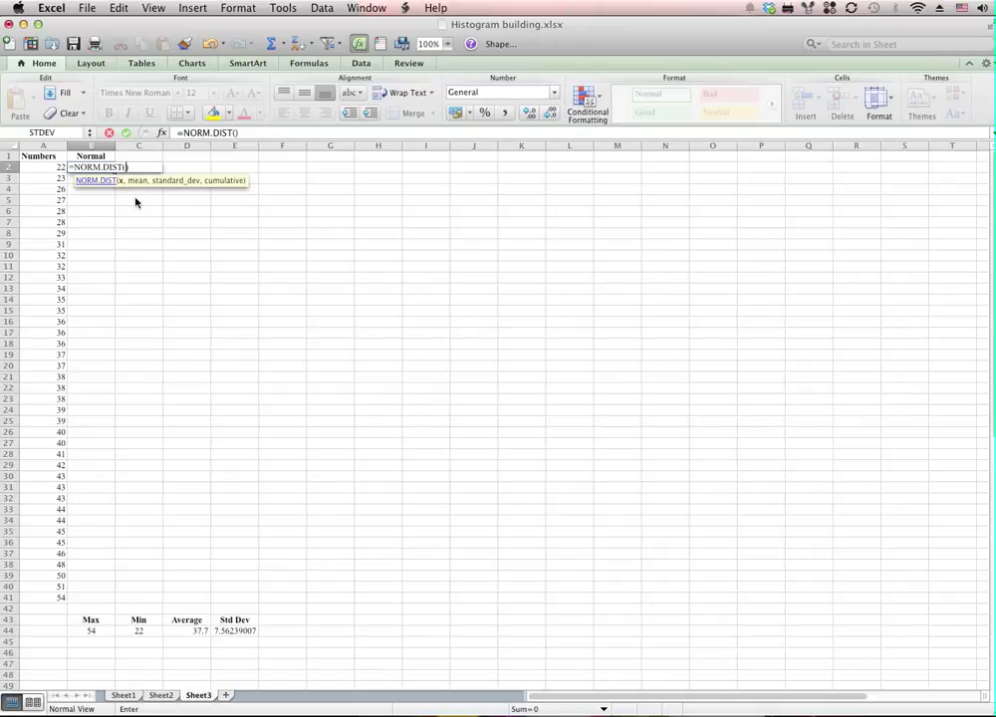
pyautogui.click(136, 197)
pyautogui.click(55, 170)
pyautogui.write(',')
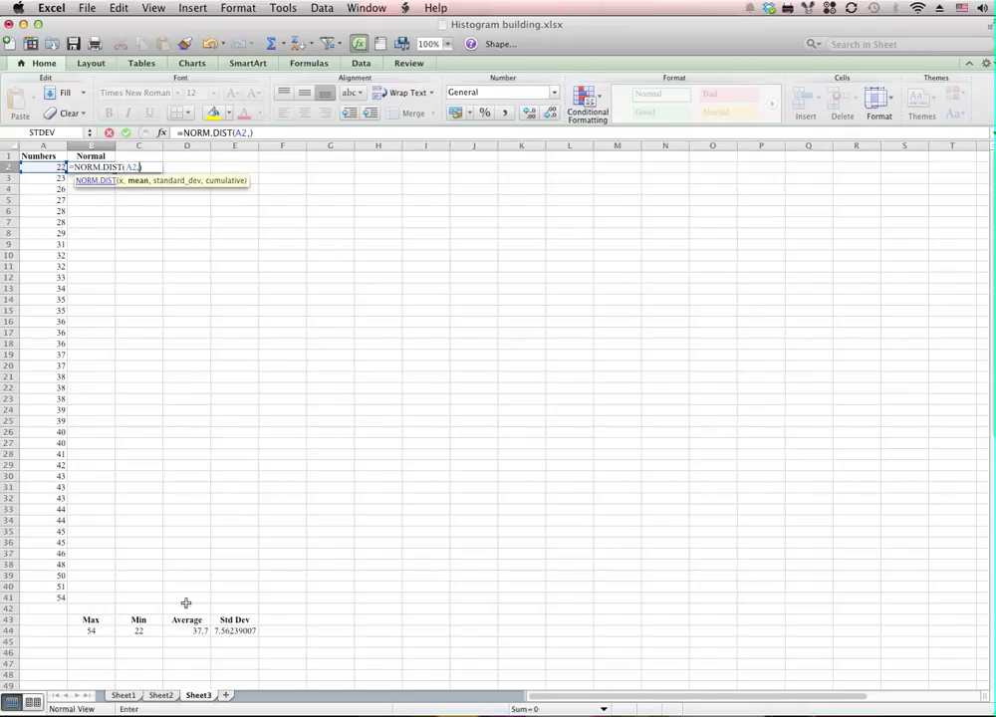
# Give the NORM.DIST formula the average in D44 as its mean, with the row locked as D$44.
pyautogui.click(189, 634)
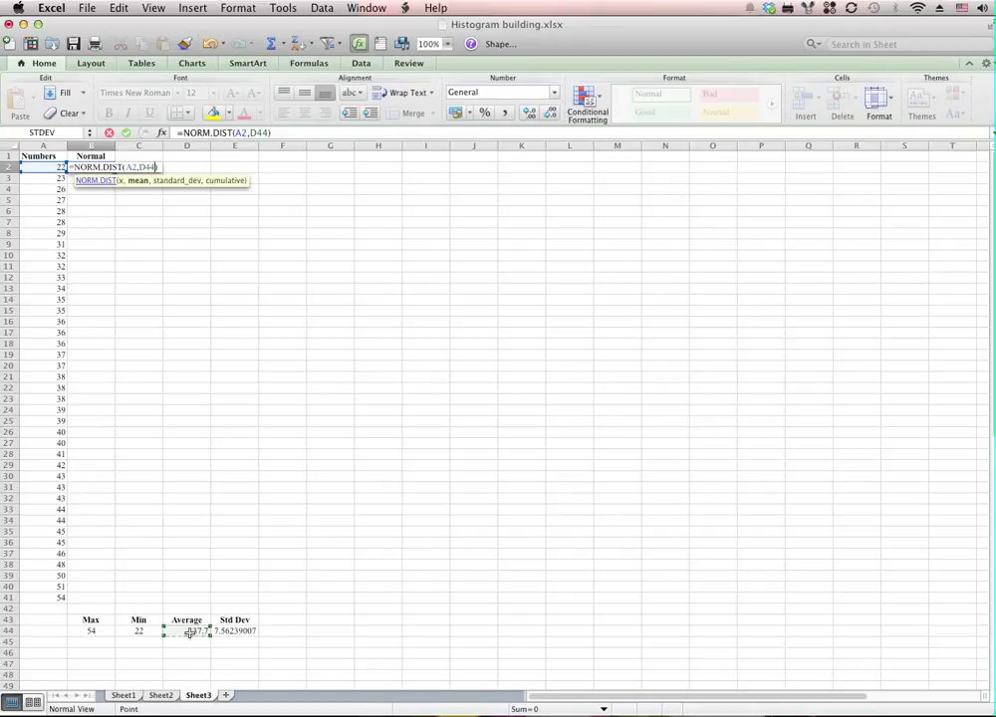
pyautogui.press('Left')
pyautogui.press('Right')
pyautogui.click(255, 133)
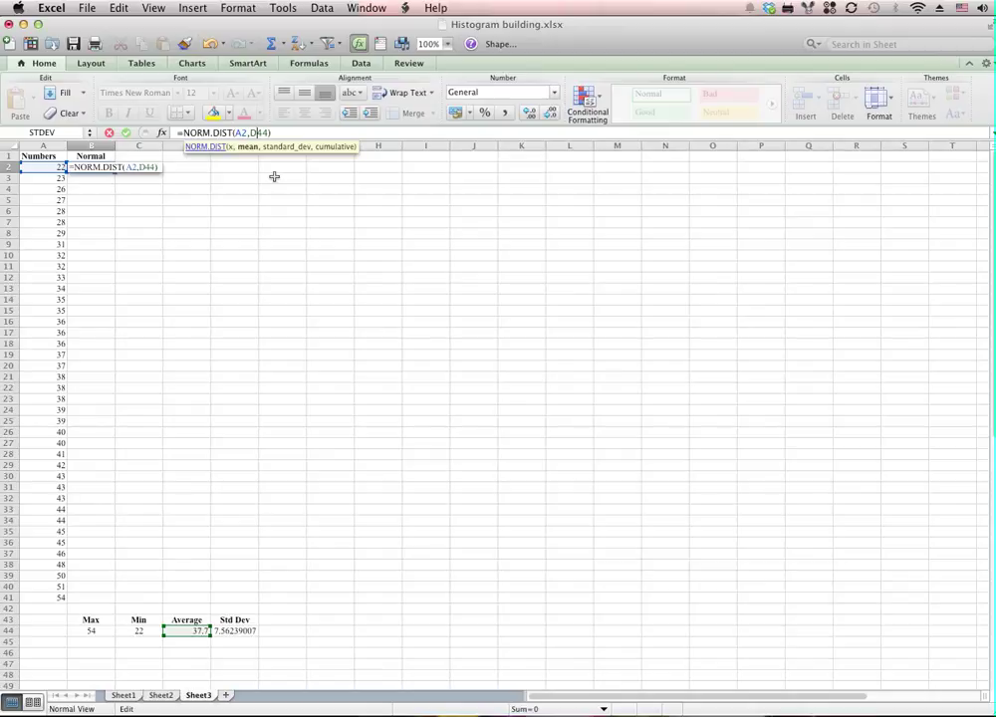
pyautogui.write('$44,')
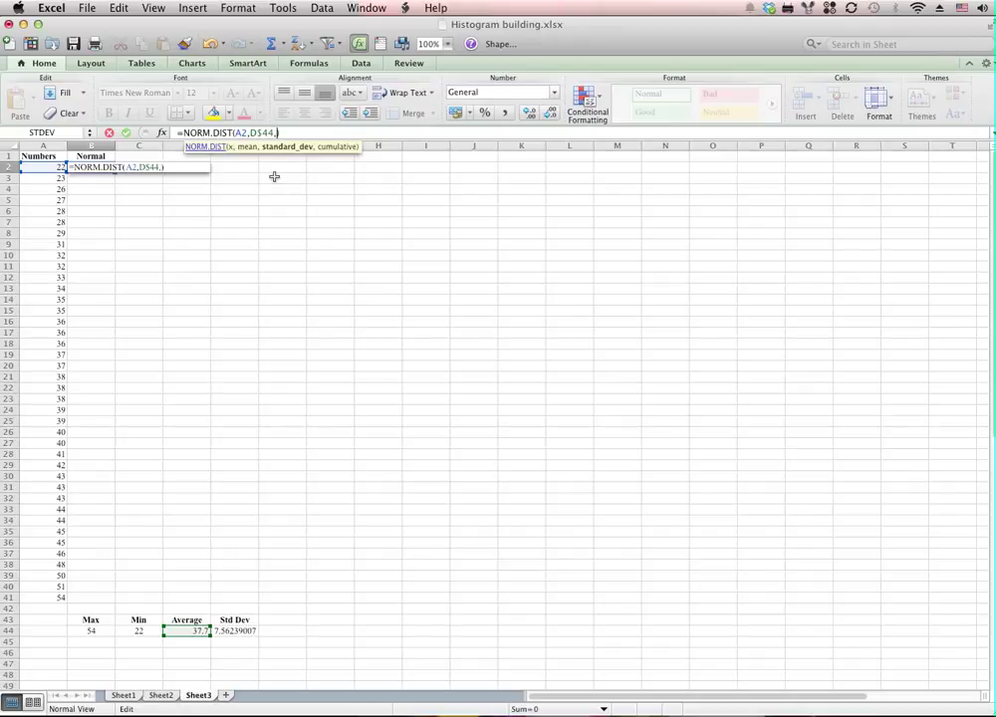
# Complete the NORM.DIST formula in B2 with E$44 as the standard deviation and FALSE as the cumulative argument.
pyautogui.click(243, 631)
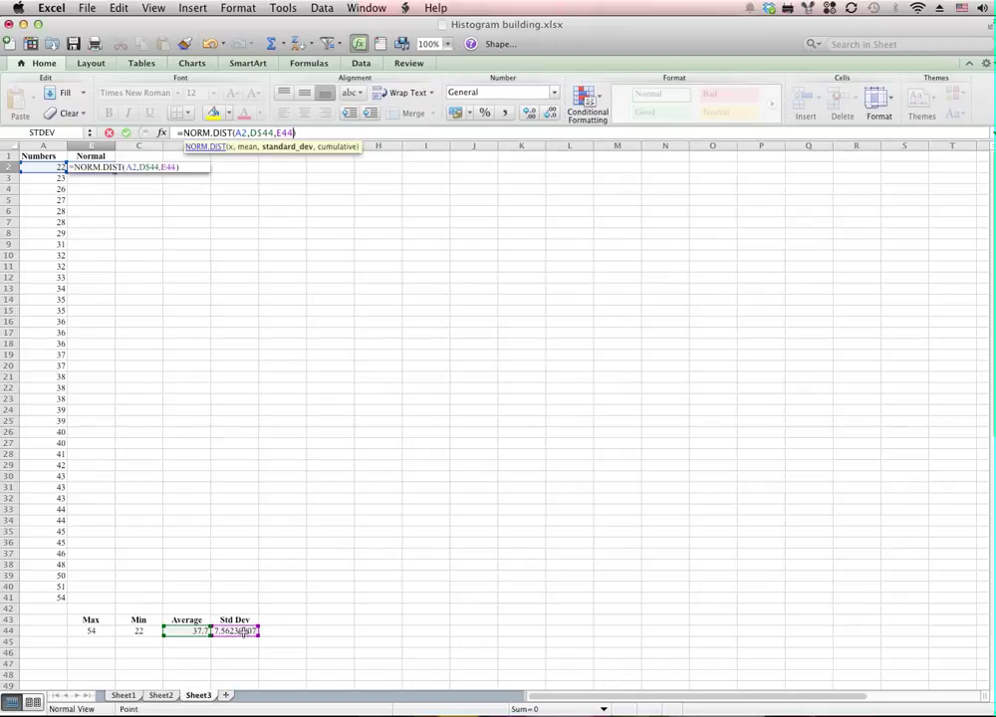
pyautogui.press('Left')
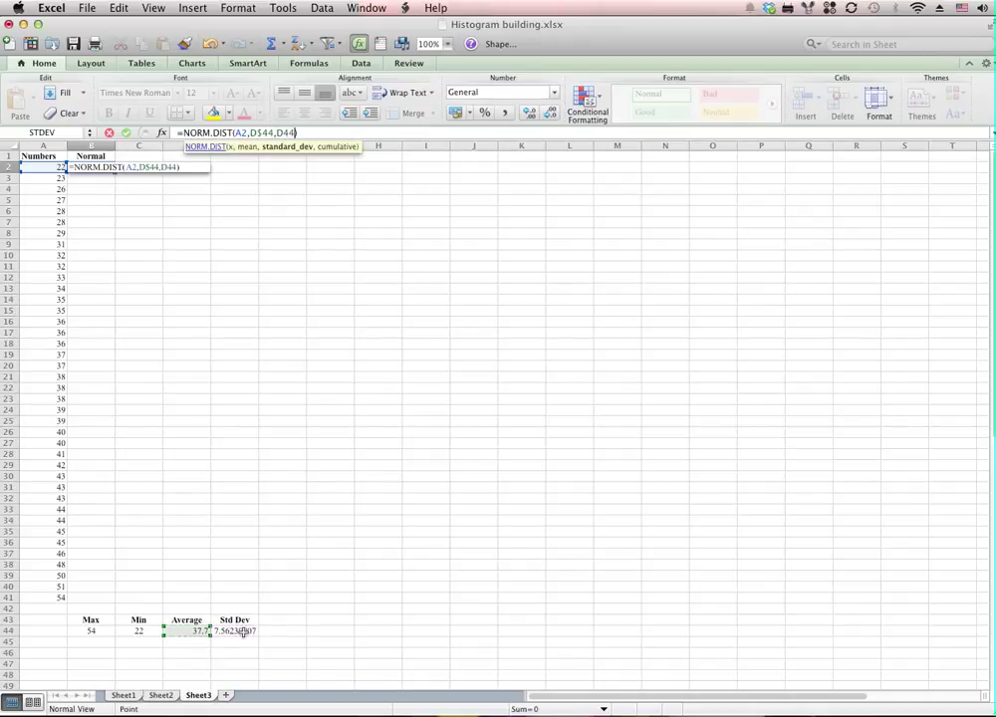
pyautogui.click(243, 630)
pyautogui.press('F2')
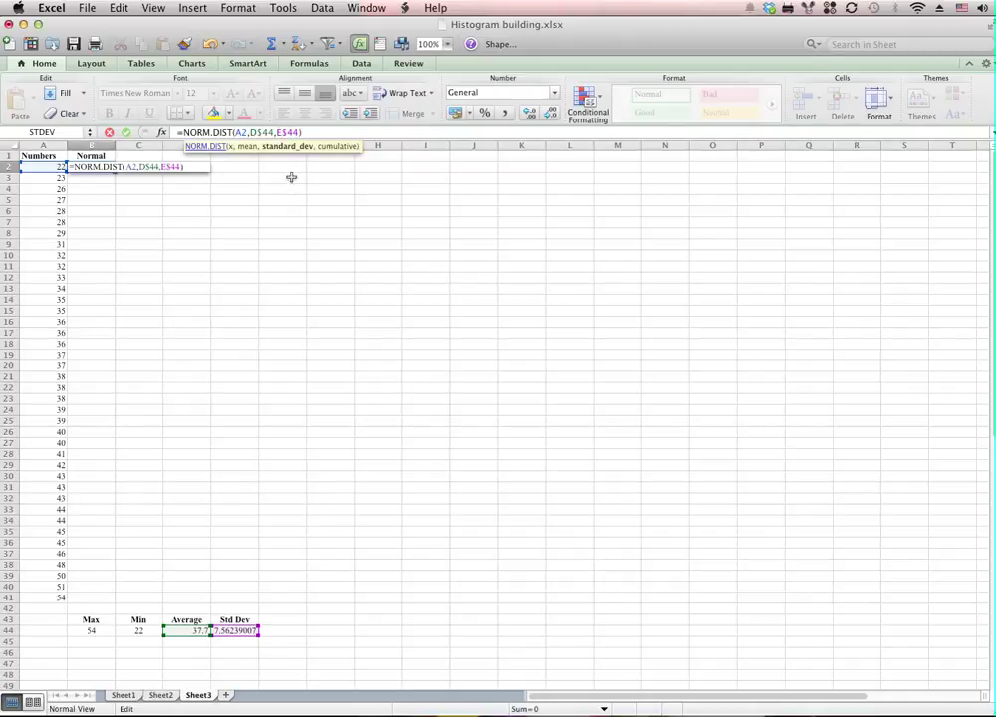
pyautogui.write('$),false')
pyautogui.press('Return')
pyautogui.press('Up')
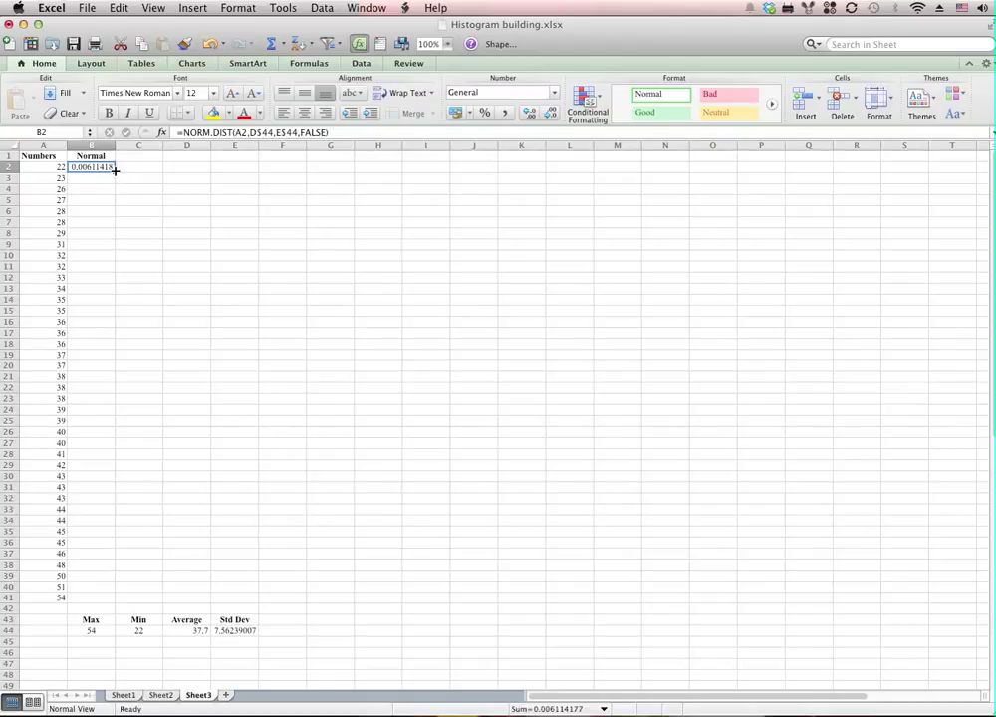
# Copy the NORM.DIST formula from B2 down the Normal column to B41.
pyautogui.doubleClick(115, 170)
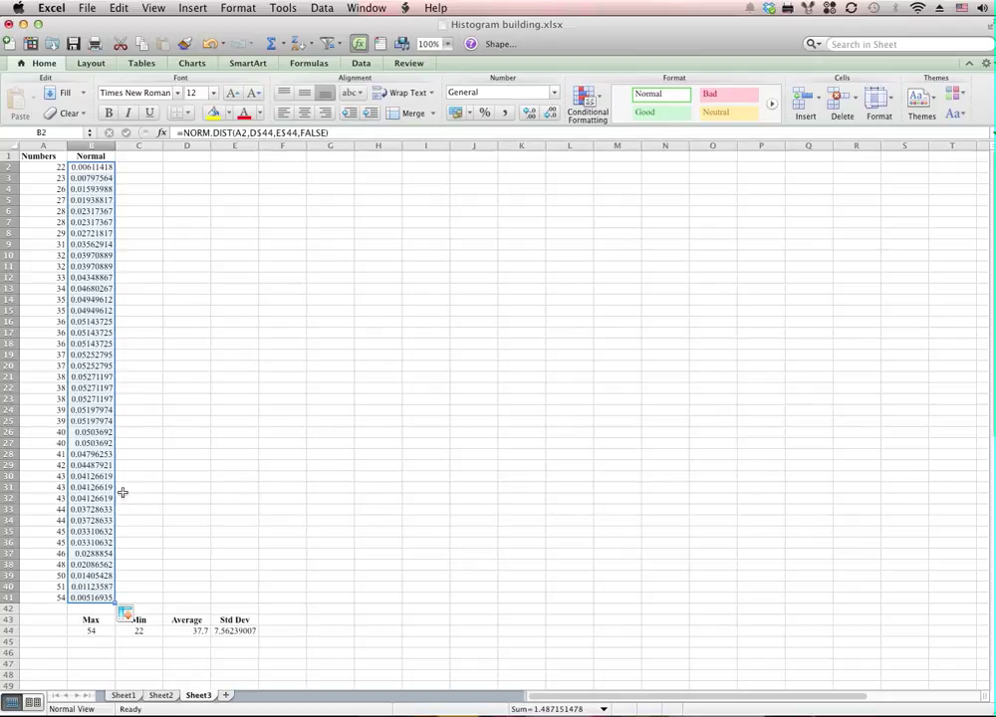
pyautogui.click(282, 310)
pyautogui.click(250, 222)
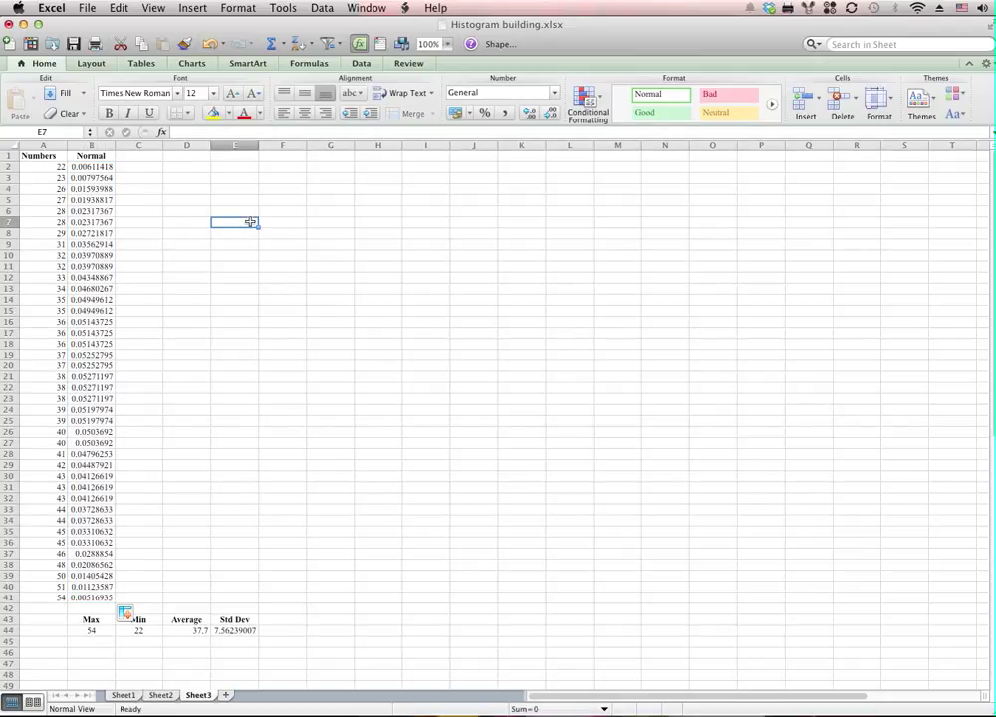
# Create a PivotTable from the range A1:A41 of Sheet3, placed on the existing worksheet at E4.
pyautogui.click(229, 188)
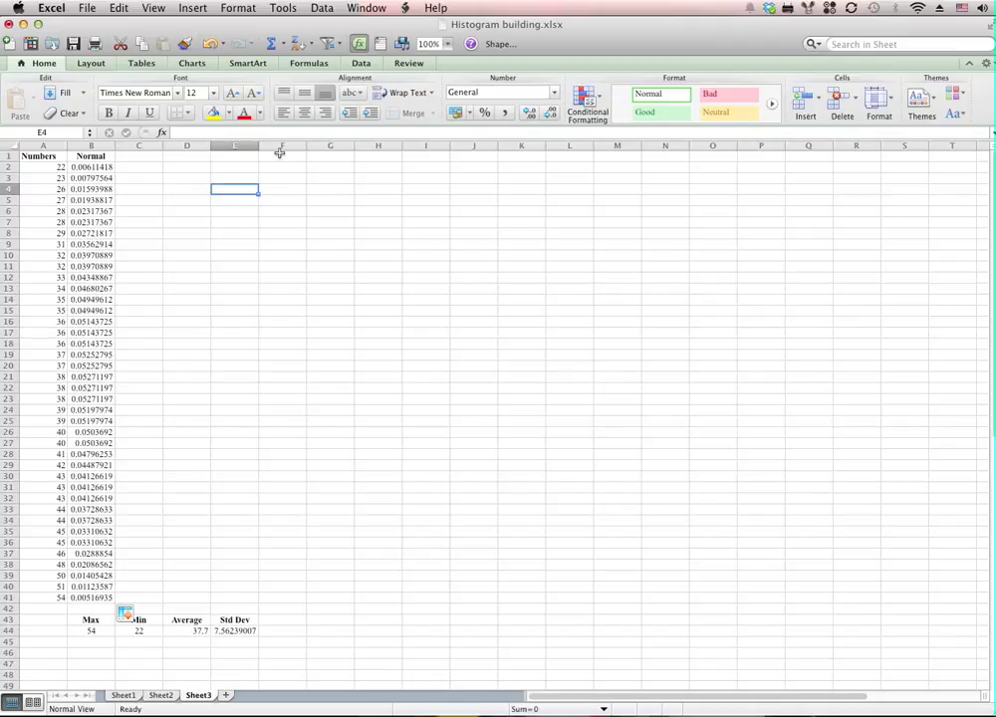
pyautogui.click(322, 8)
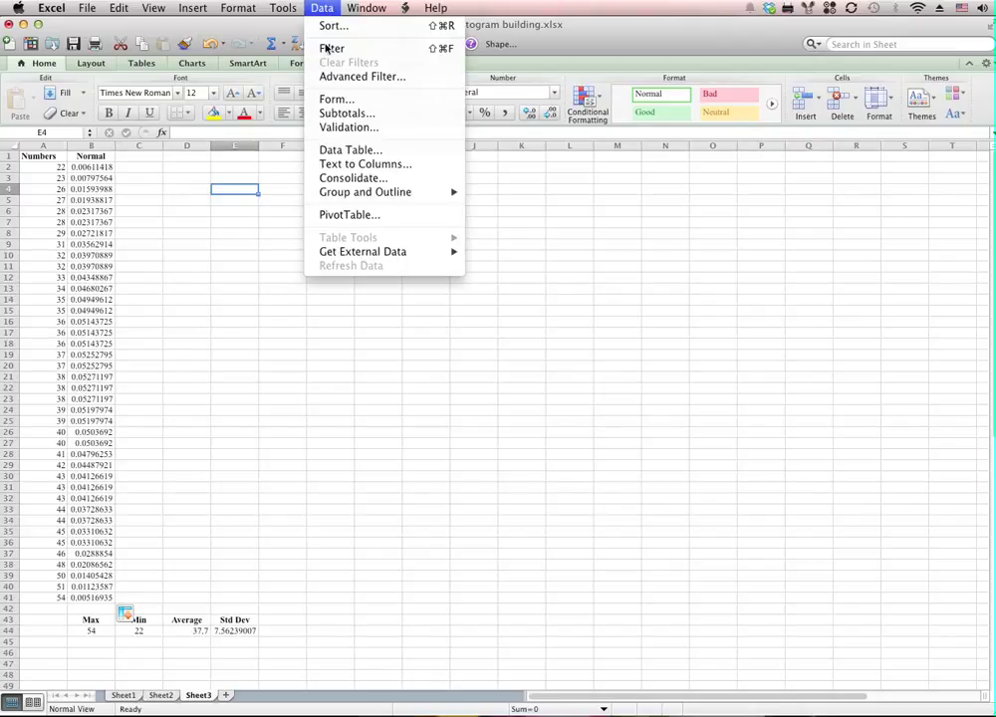
pyautogui.click(394, 221)
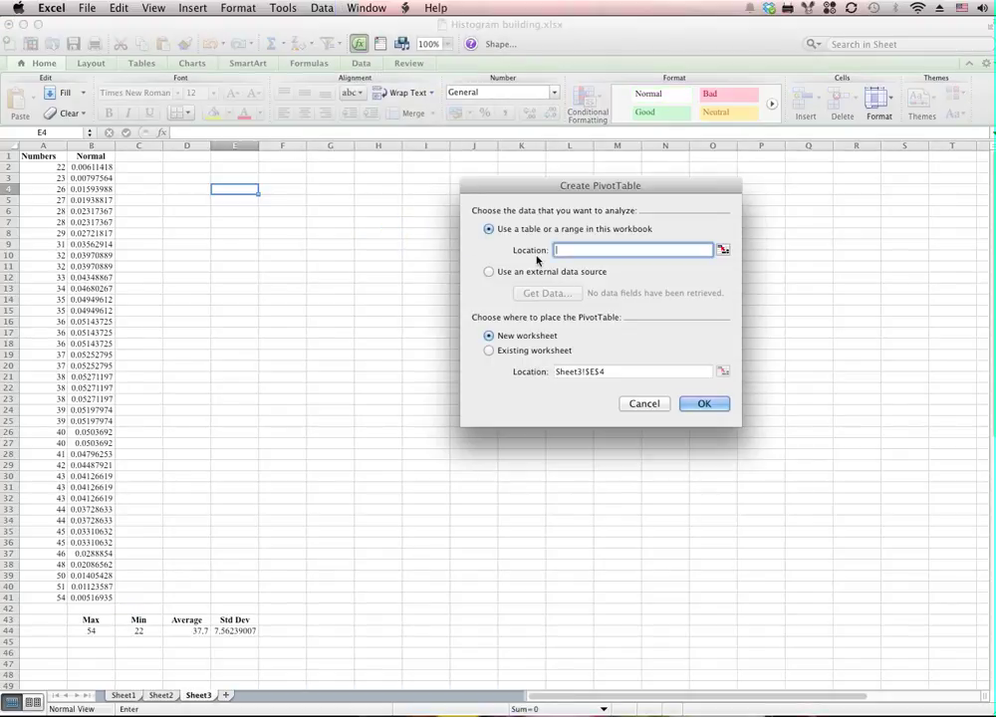
pyautogui.click(723, 252)
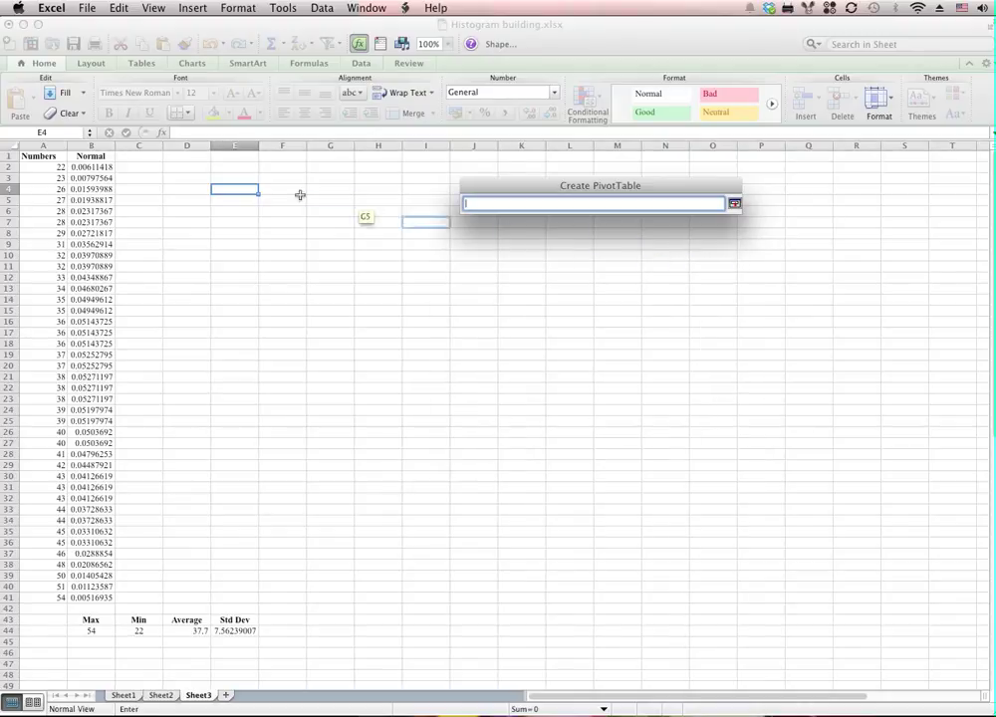
pyautogui.moveTo(55, 157); pyautogui.dragTo(54, 599)
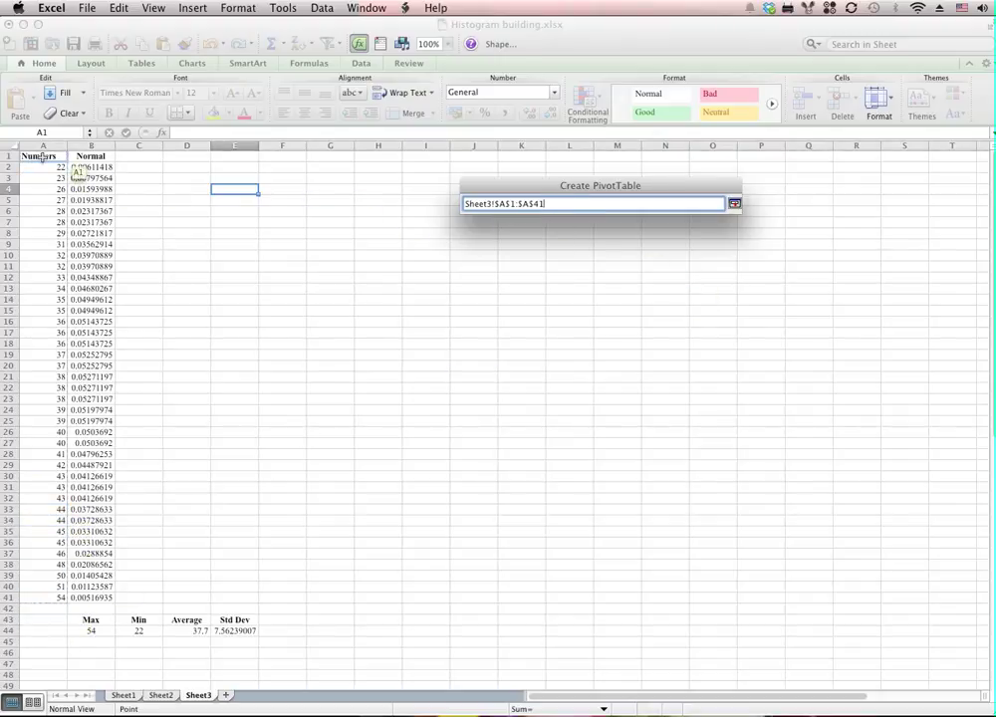
pyautogui.press('Return')
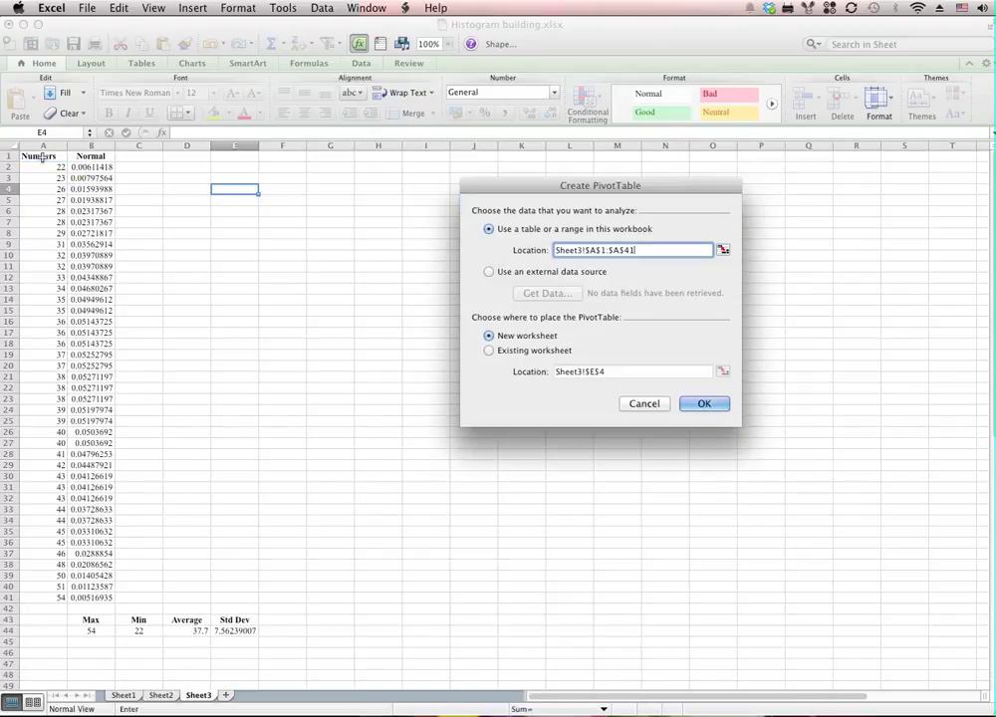
pyautogui.click(519, 352)
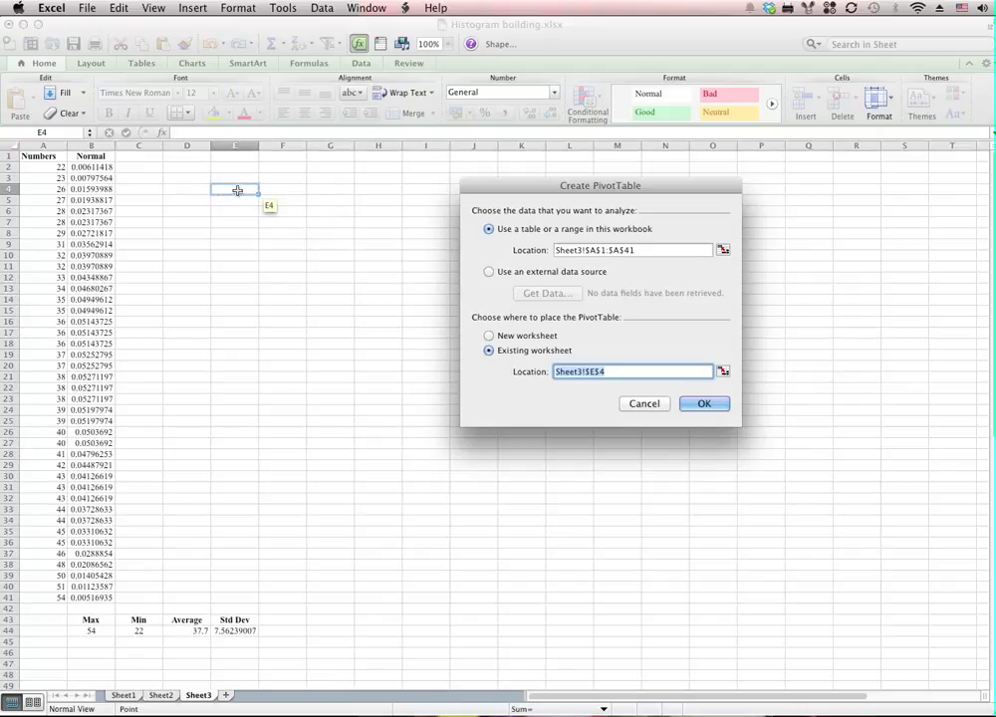
pyautogui.click(706, 406)
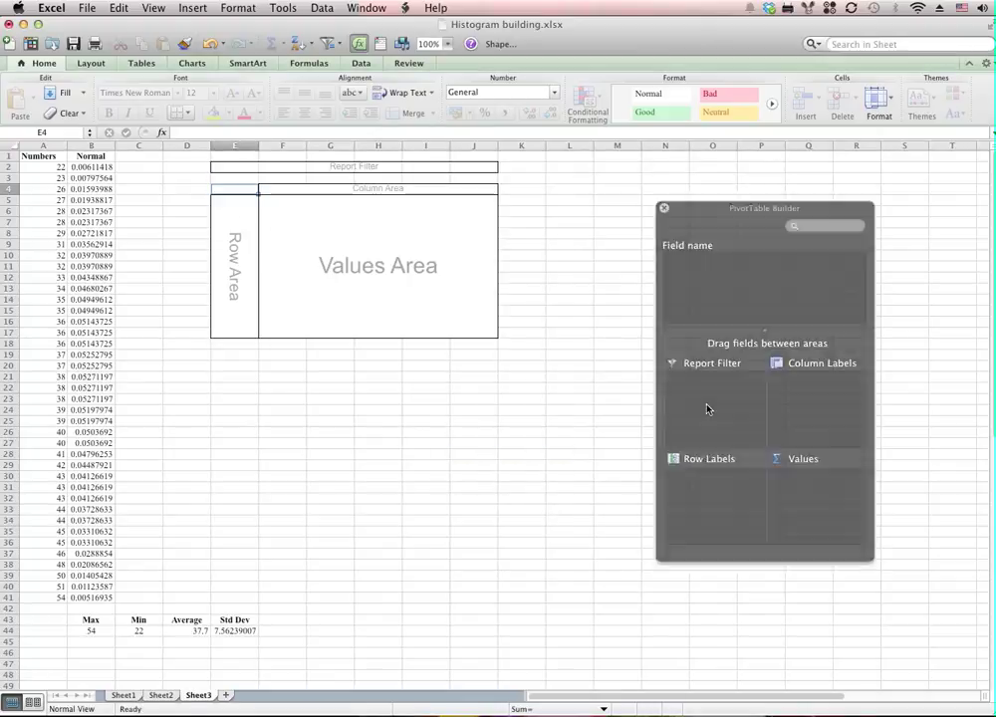
# Add the Numbers field to the PivotTable's row labels.
pyautogui.moveTo(823, 164); pyautogui.dragTo(632, 172)
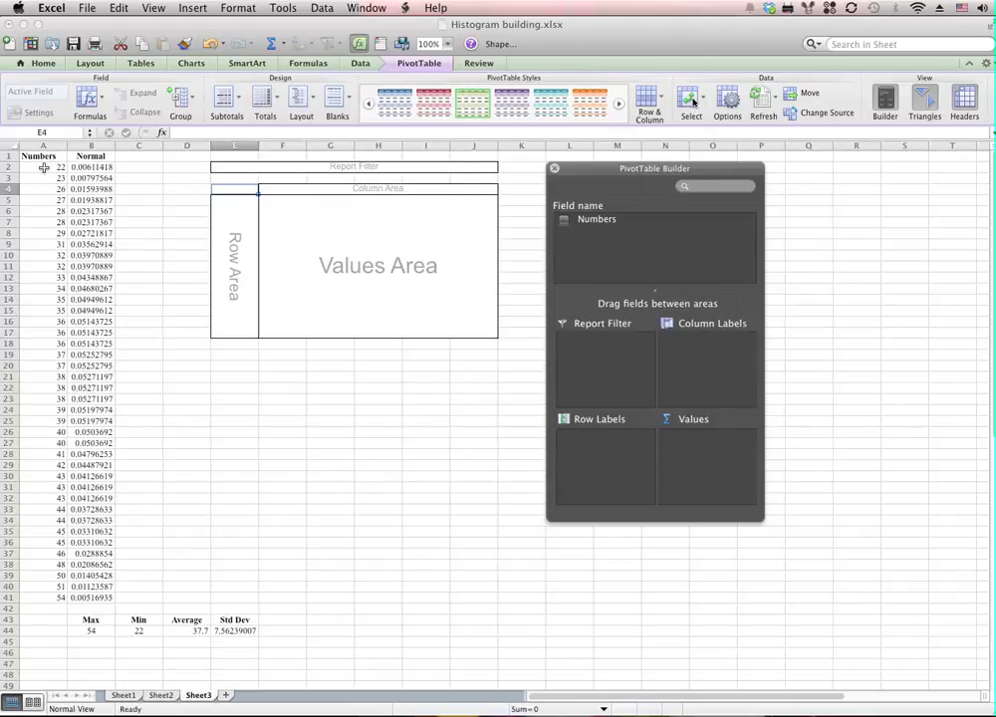
pyautogui.click(586, 224)
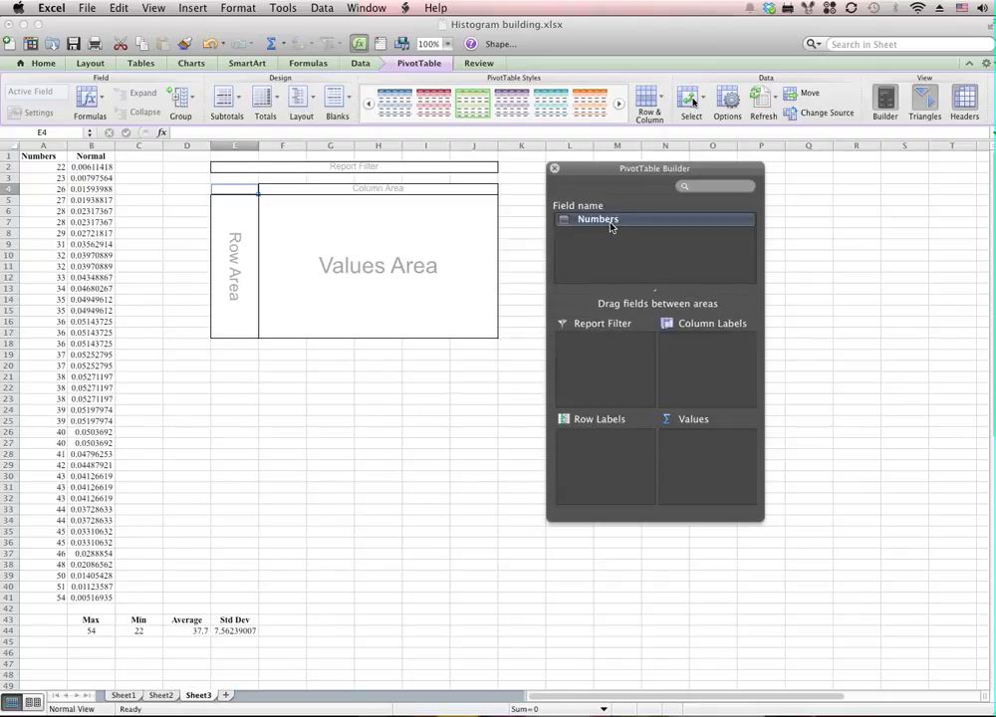
pyautogui.moveTo(610, 228); pyautogui.dragTo(616, 448)
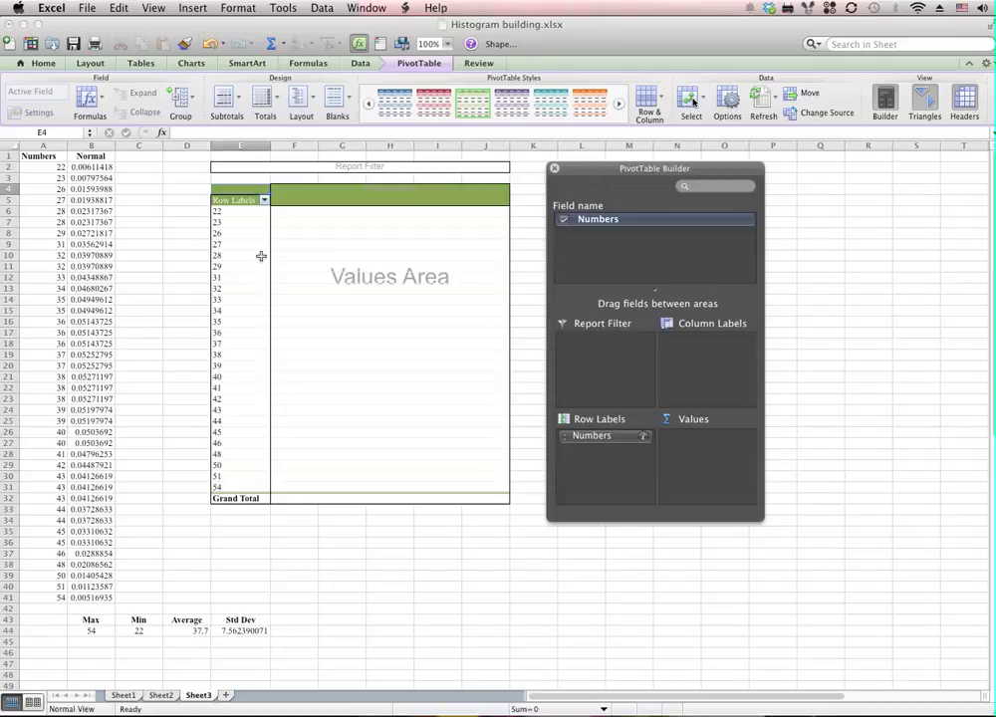
# Open the field grouping for the PivotTable's Numbers row labels and set the starting value to 20.
pyautogui.click(236, 233)
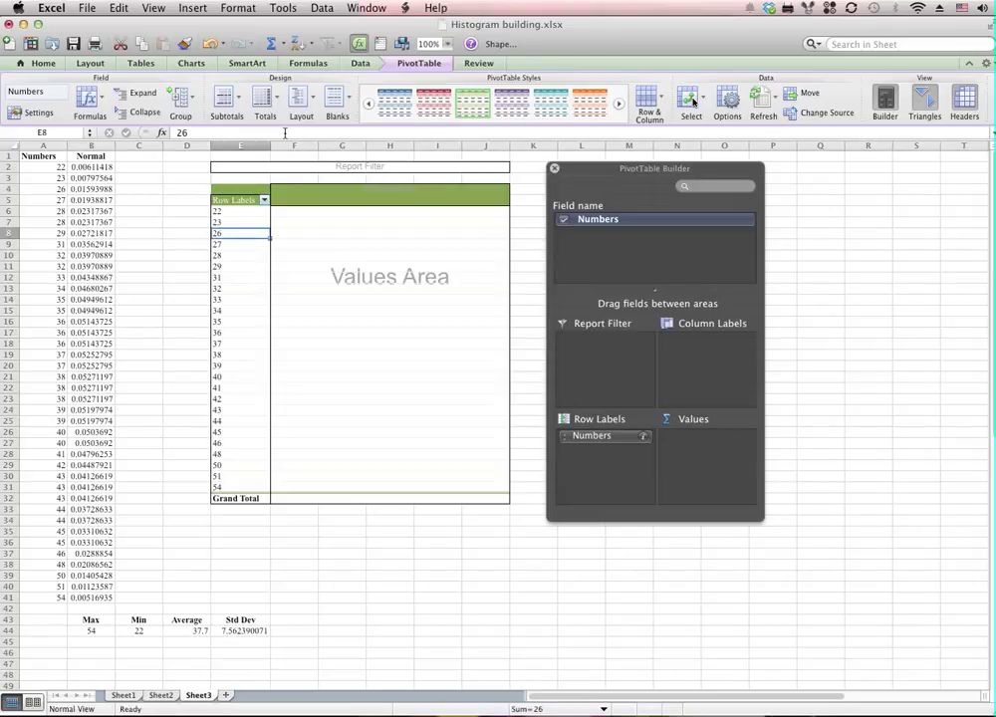
pyautogui.click(406, 63)
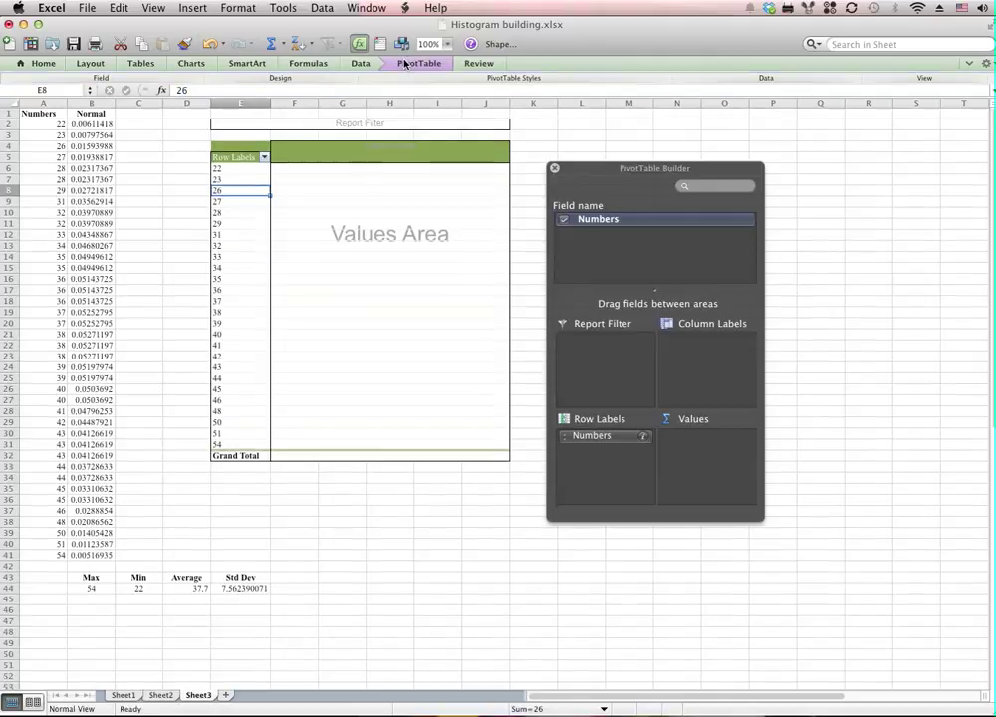
pyautogui.click(405, 63)
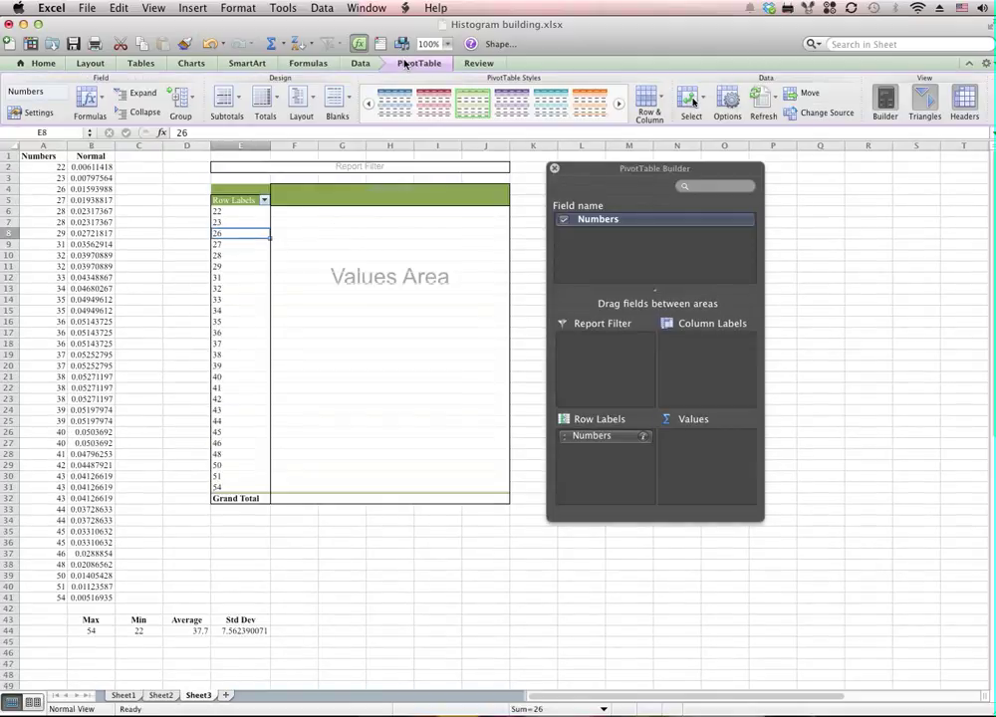
pyautogui.click(192, 101)
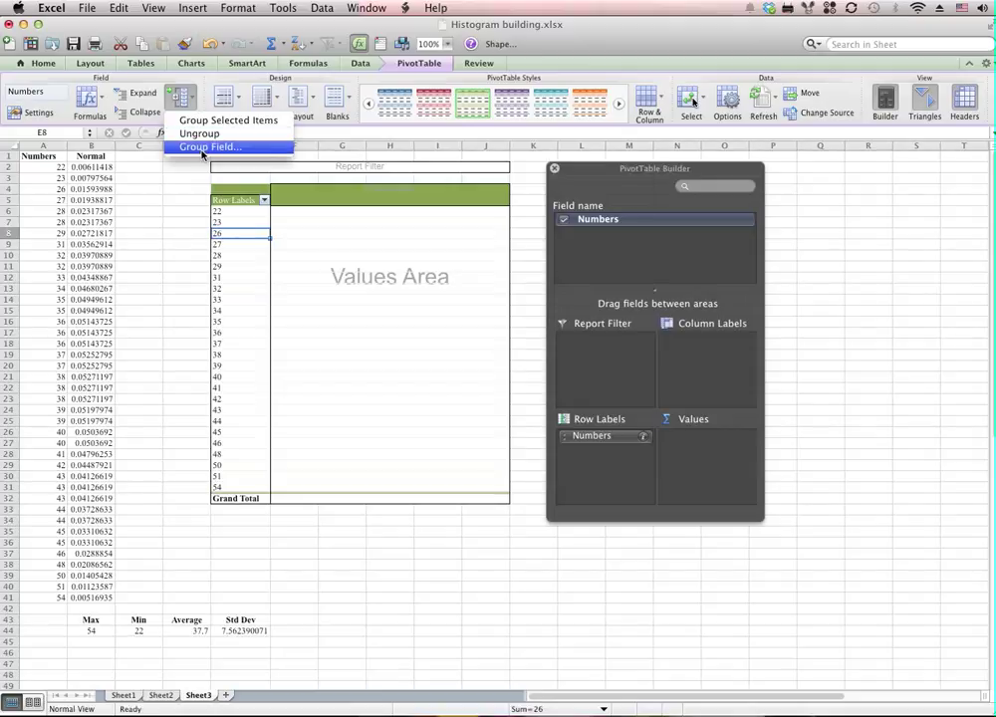
pyautogui.click(208, 148)
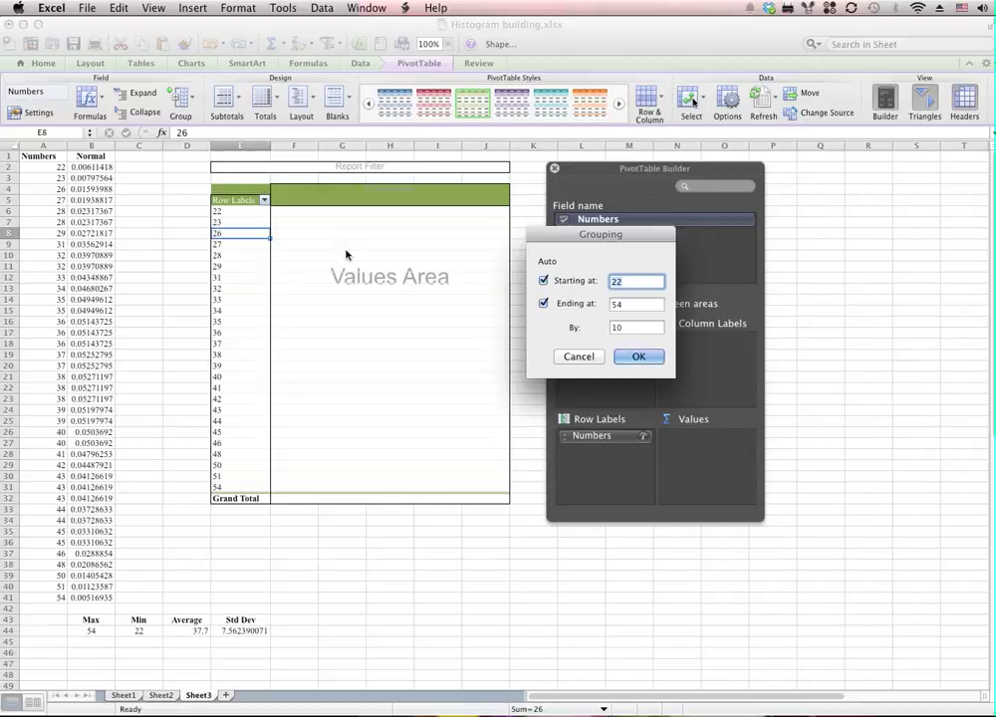
pyautogui.click(647, 280)
pyautogui.press('BackSpace')
pyautogui.write('0')
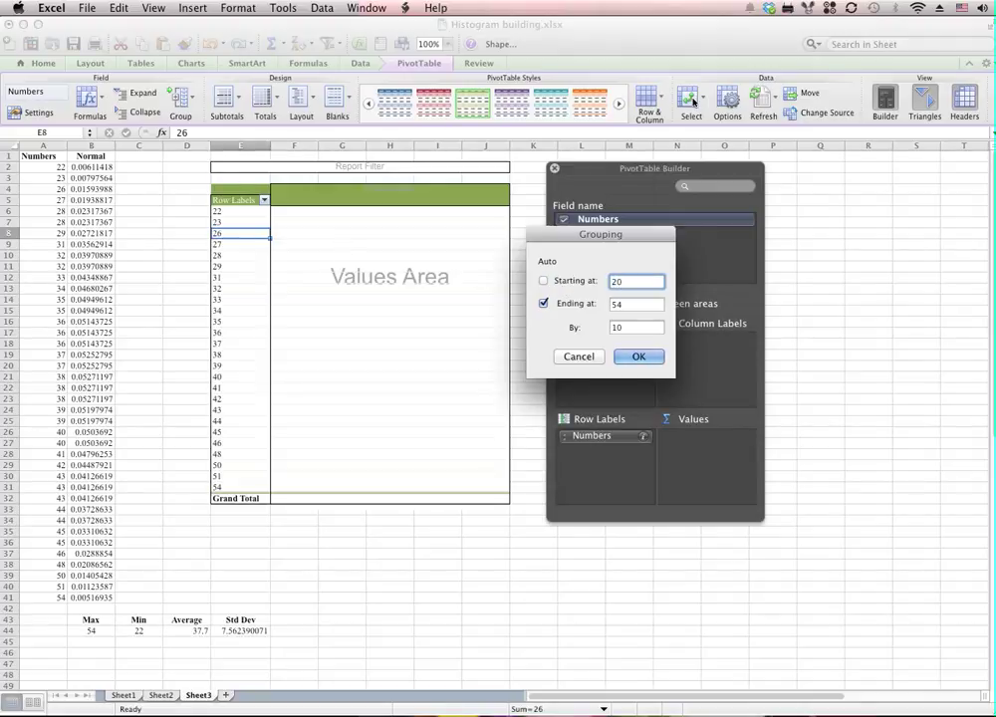
# Set the grouping to end at 55 in intervals of 5 and apply it to the row labels.
pyautogui.click(635, 304)
pyautogui.moveTo(636, 304); pyautogui.dragTo(588, 300)
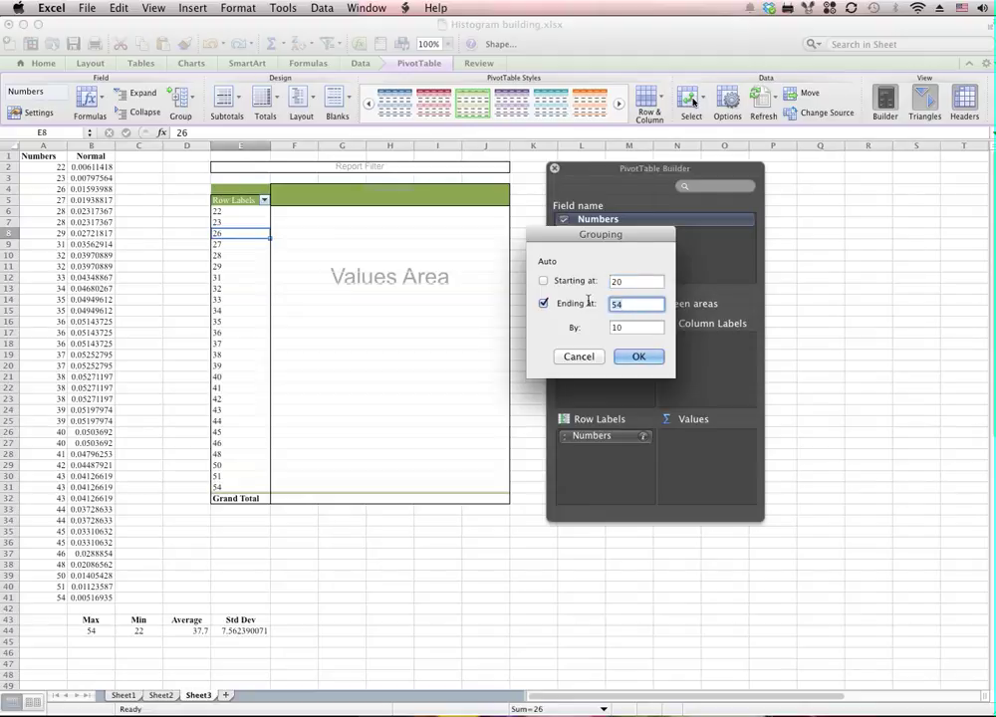
pyautogui.write('55')
pyautogui.doubleClick(631, 326)
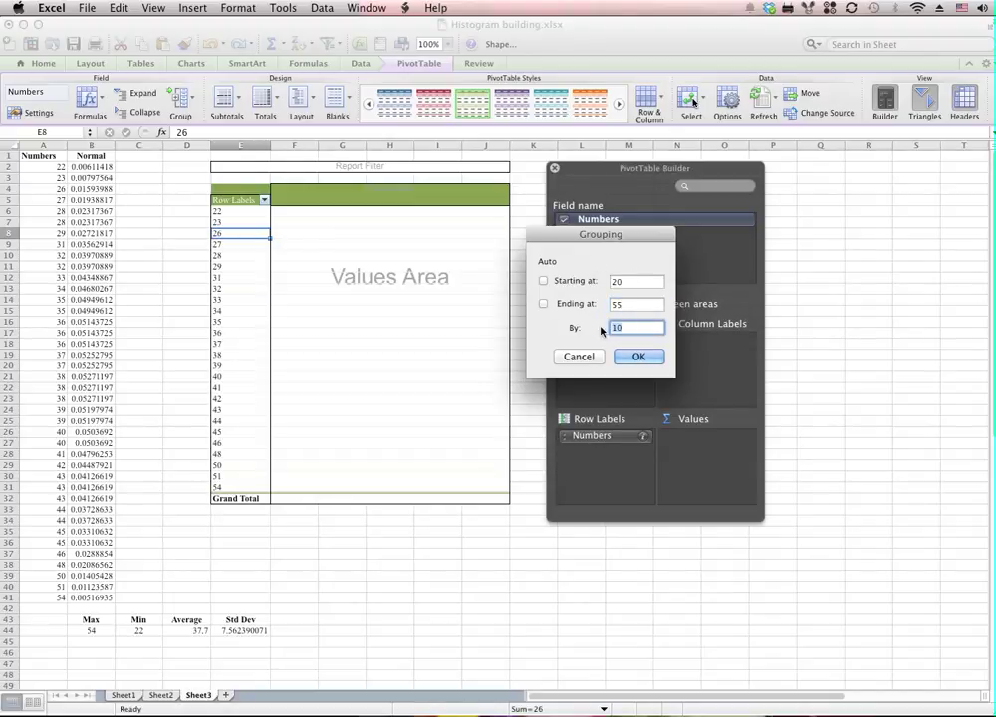
pyautogui.write('5')
pyautogui.click(637, 356)
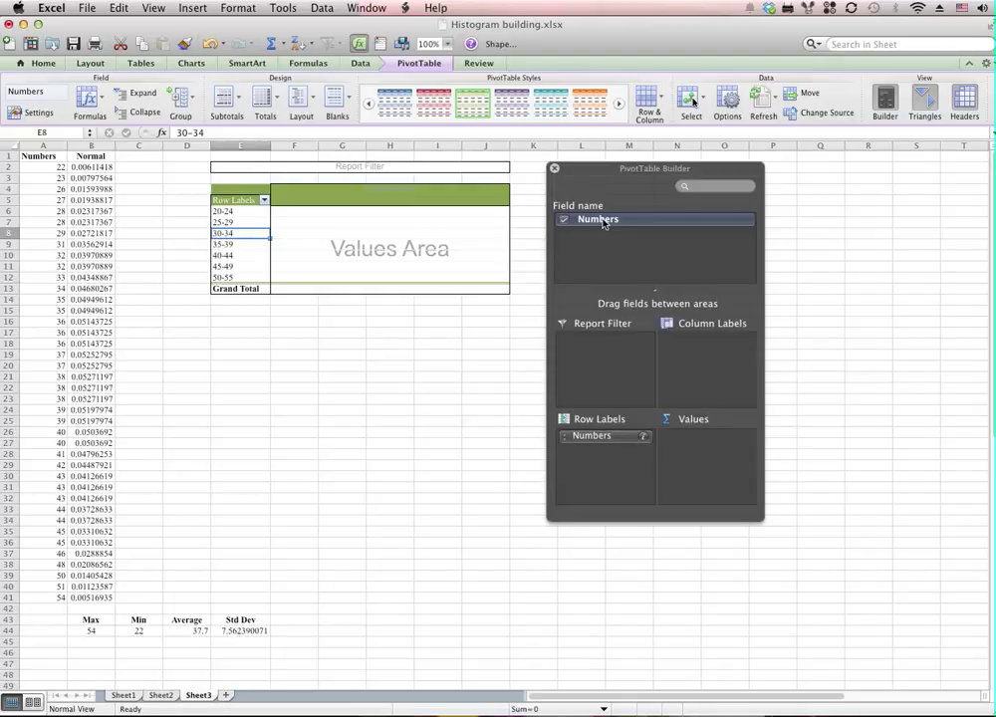
# Add the Numbers field to the PivotTable's values as a count.
pyautogui.moveTo(602, 223); pyautogui.dragTo(702, 454)
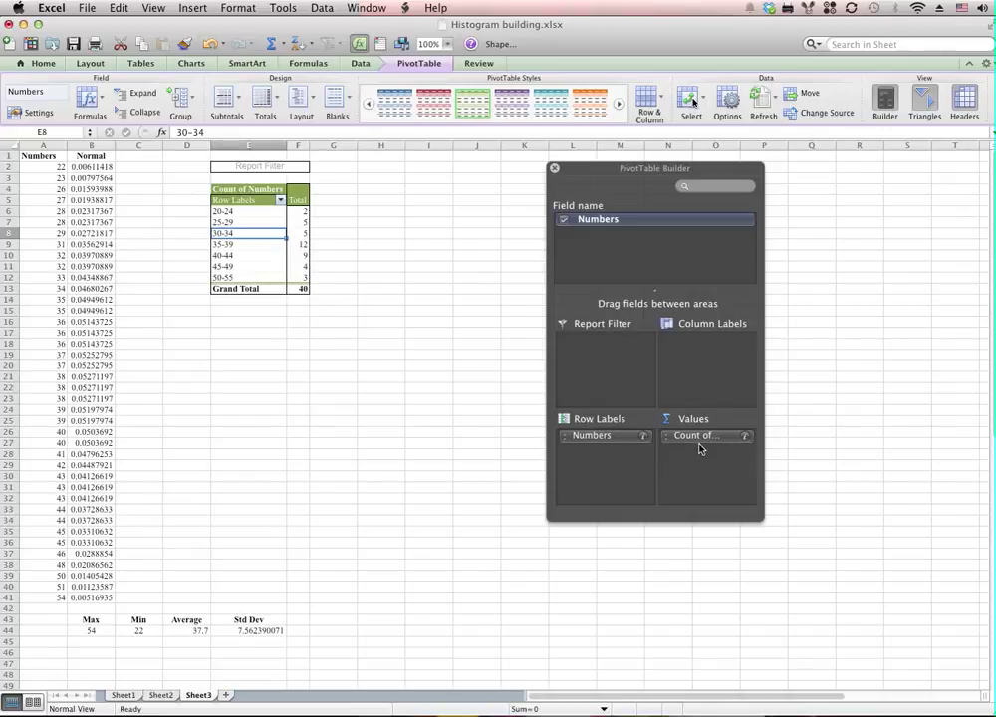
# Add the Numbers field to the PivotTable's values a second time and name that value field Percentage.
pyautogui.moveTo(608, 223); pyautogui.dragTo(711, 467)
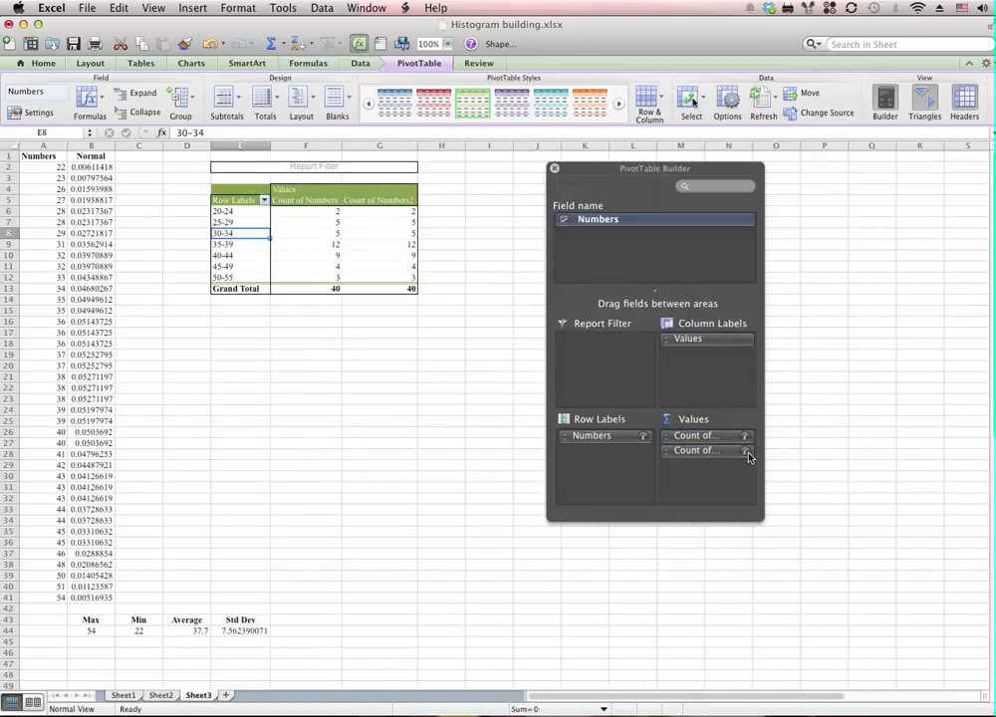
pyautogui.click(747, 453)
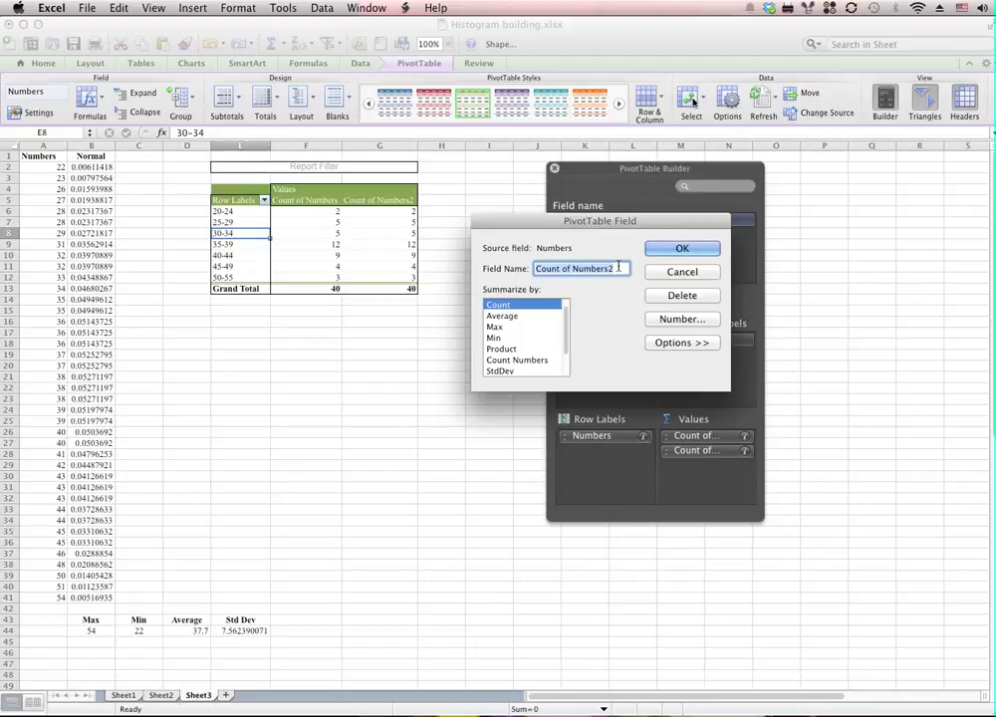
pyautogui.write('Perce')
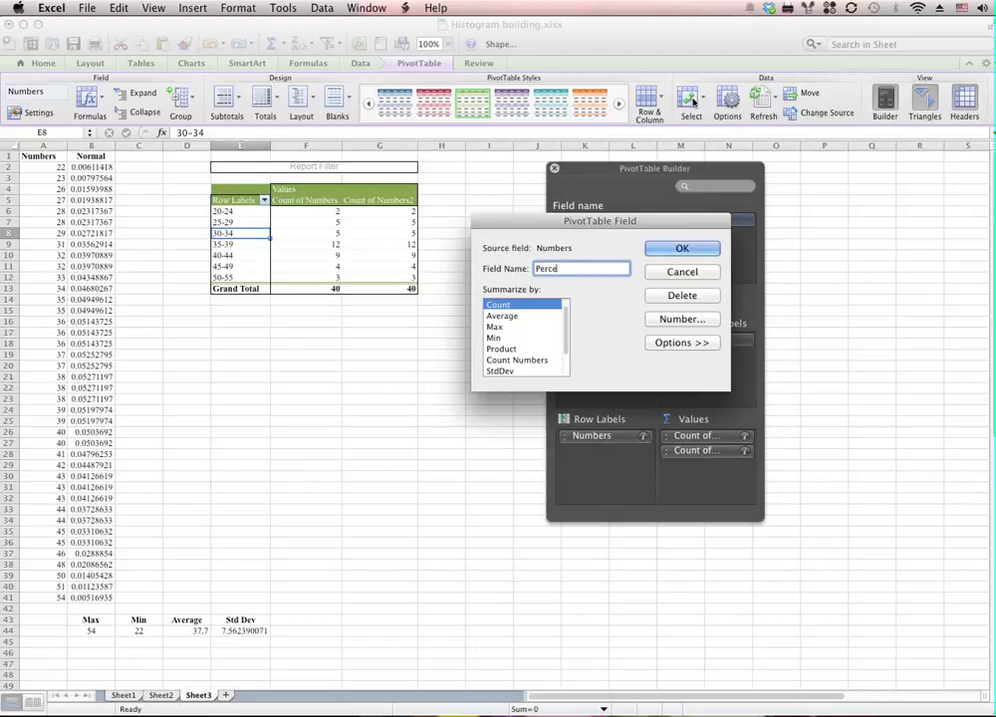
pyautogui.write('ntage')
# Show the Percentage value field's data as % of column and apply the field settings.
pyautogui.moveTo(566, 318); pyautogui.dragTo(571, 350)
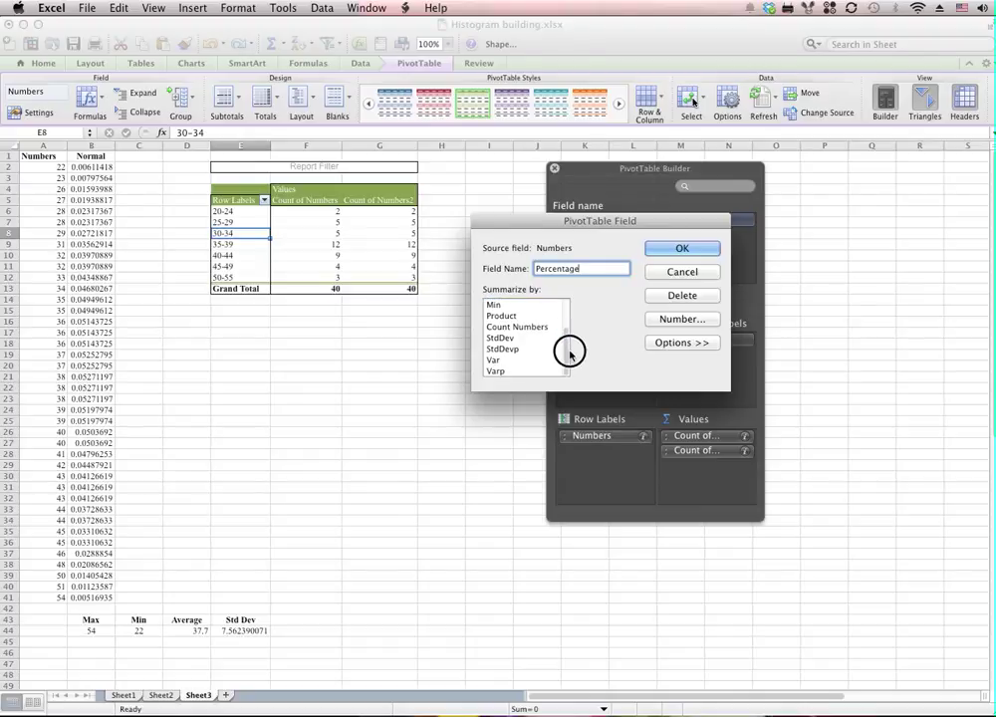
pyautogui.click(665, 344)
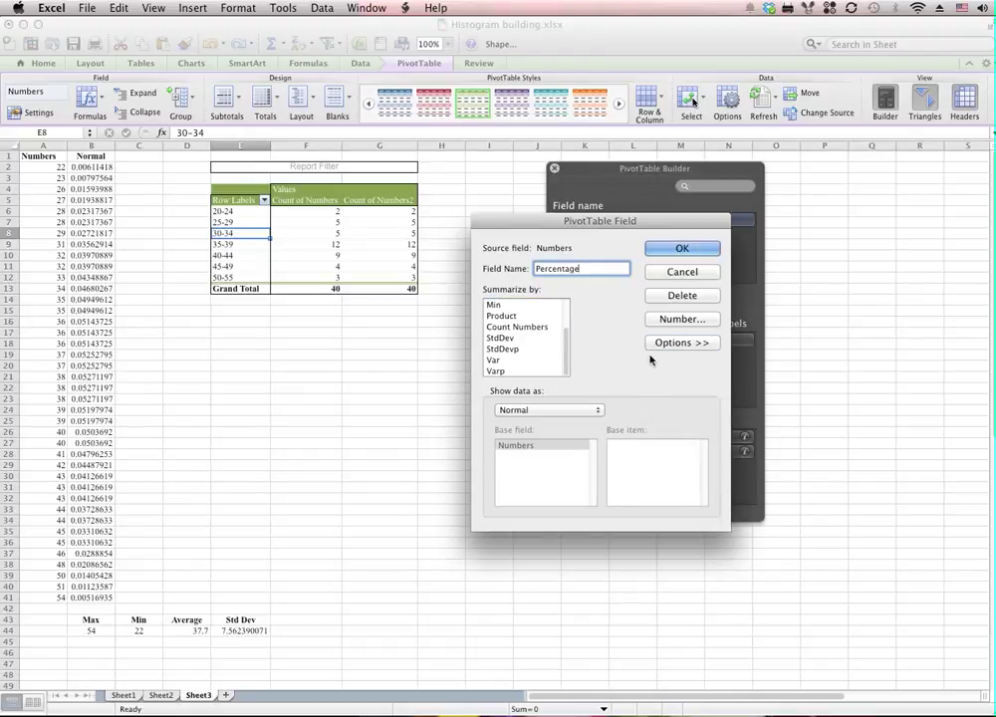
pyautogui.click(588, 410)
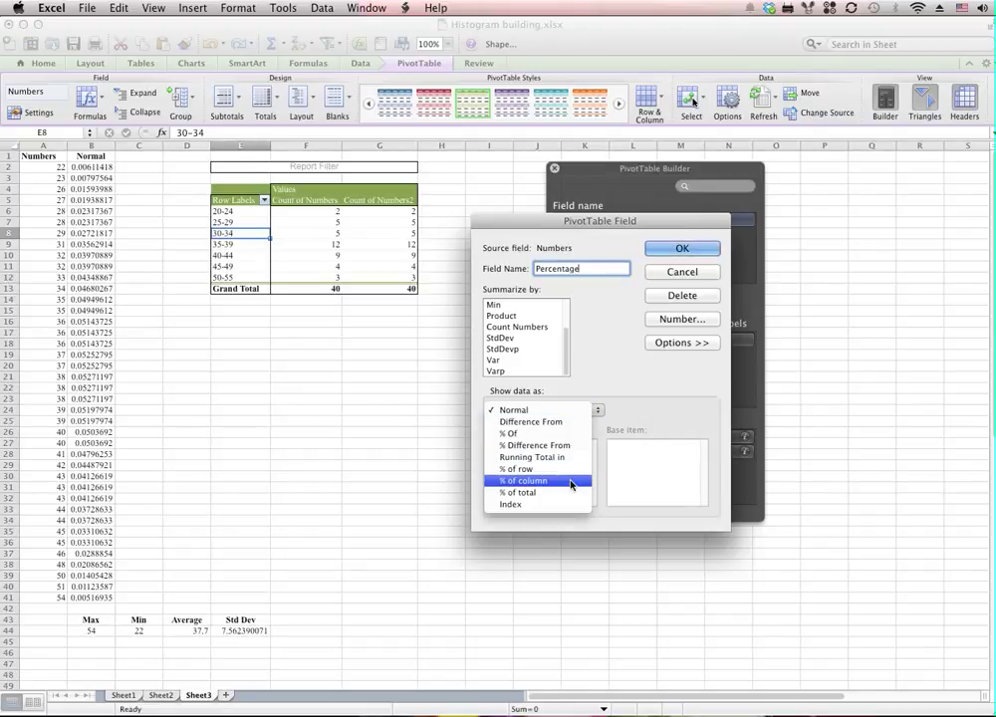
pyautogui.click(571, 484)
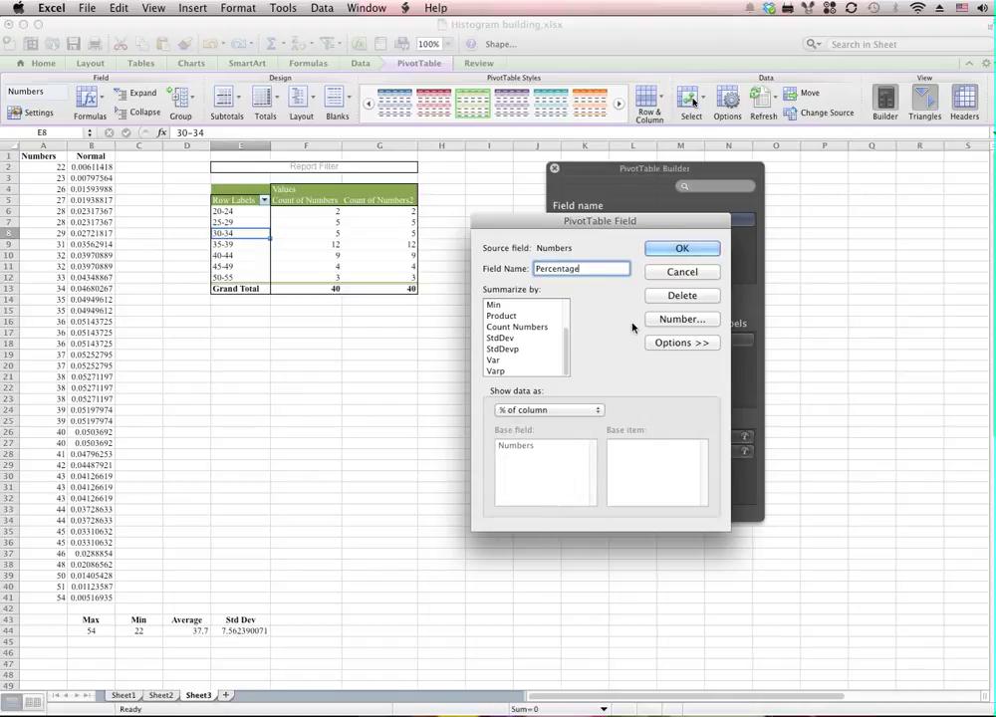
pyautogui.click(681, 248)
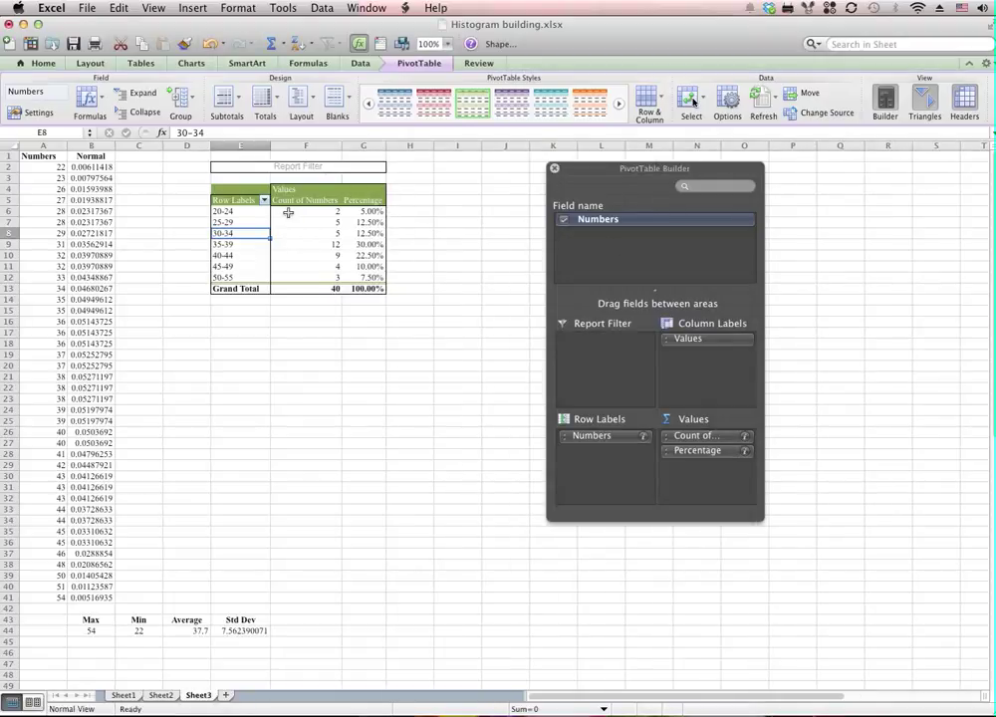
# Rename the PivotTable's count value field to Frequency.
pyautogui.click(746, 438)
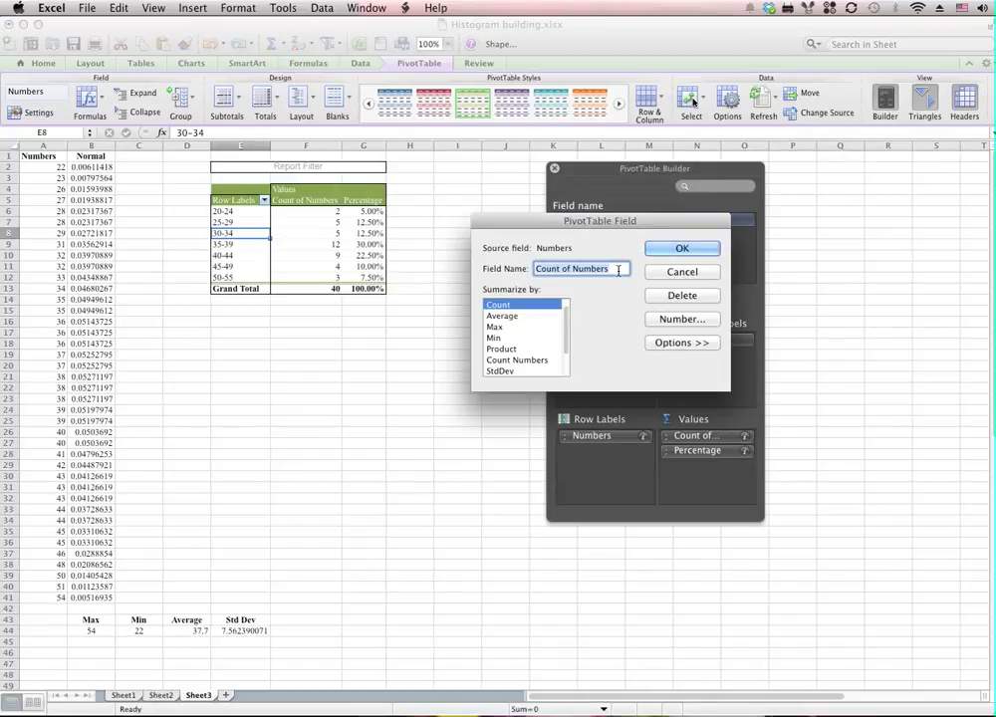
pyautogui.write('Freq')
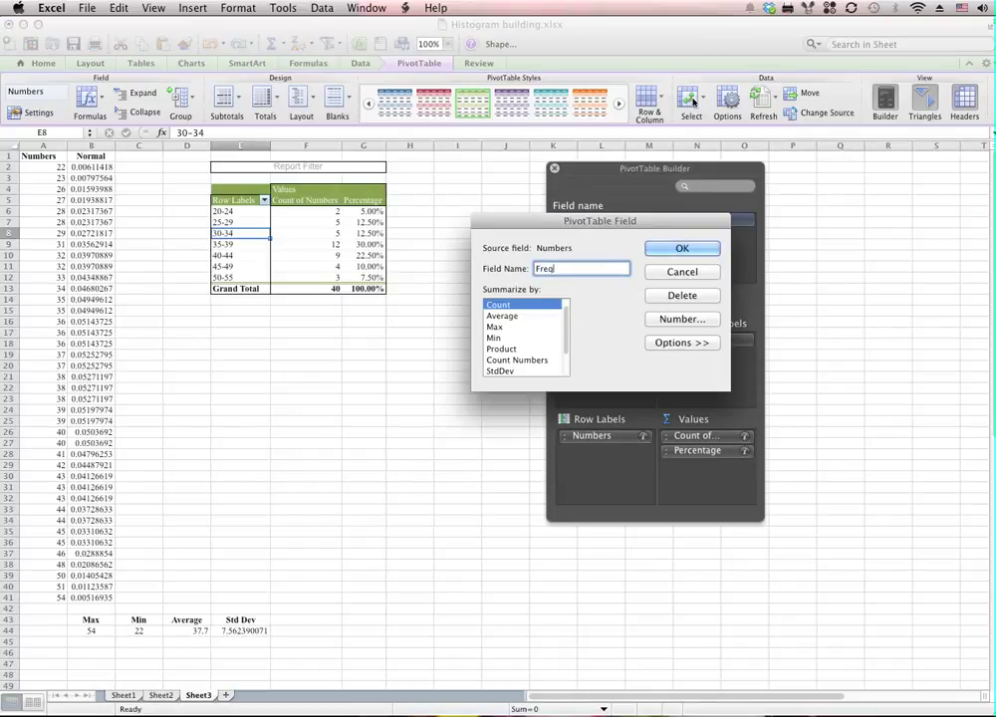
pyautogui.write('uency')
pyautogui.click(703, 248)
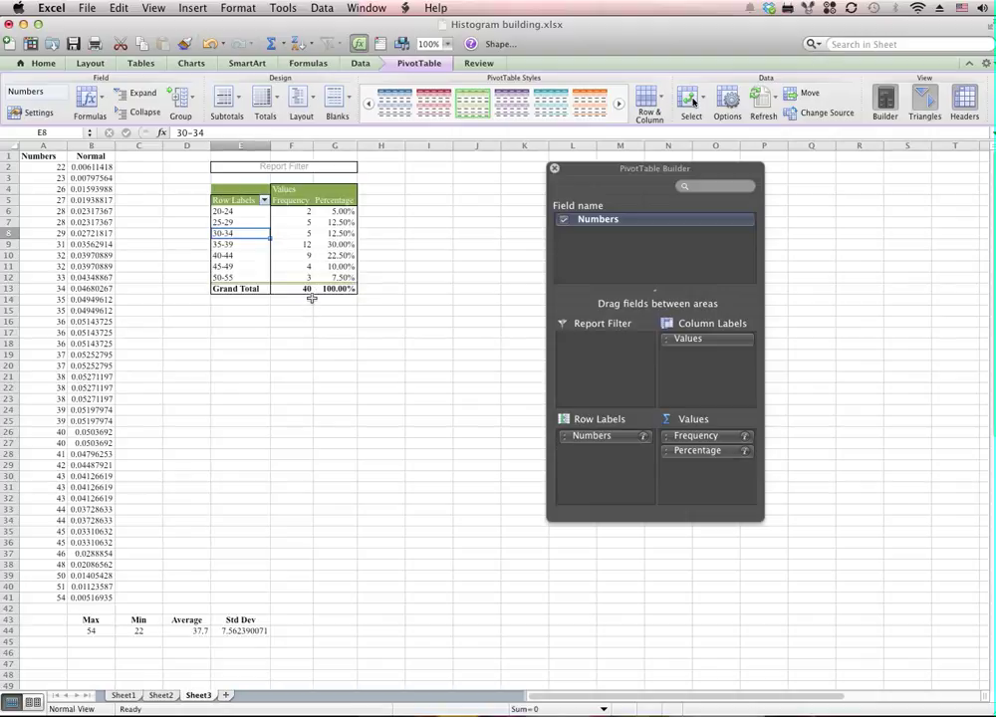
pyautogui.click(8, 598)
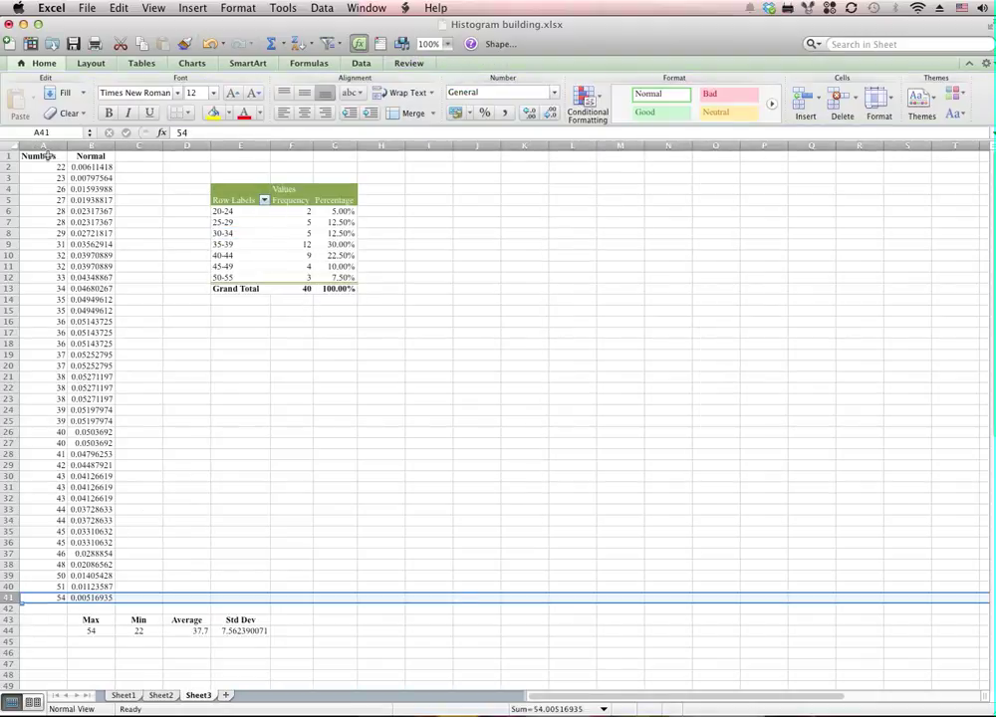
pyautogui.click(47, 157)
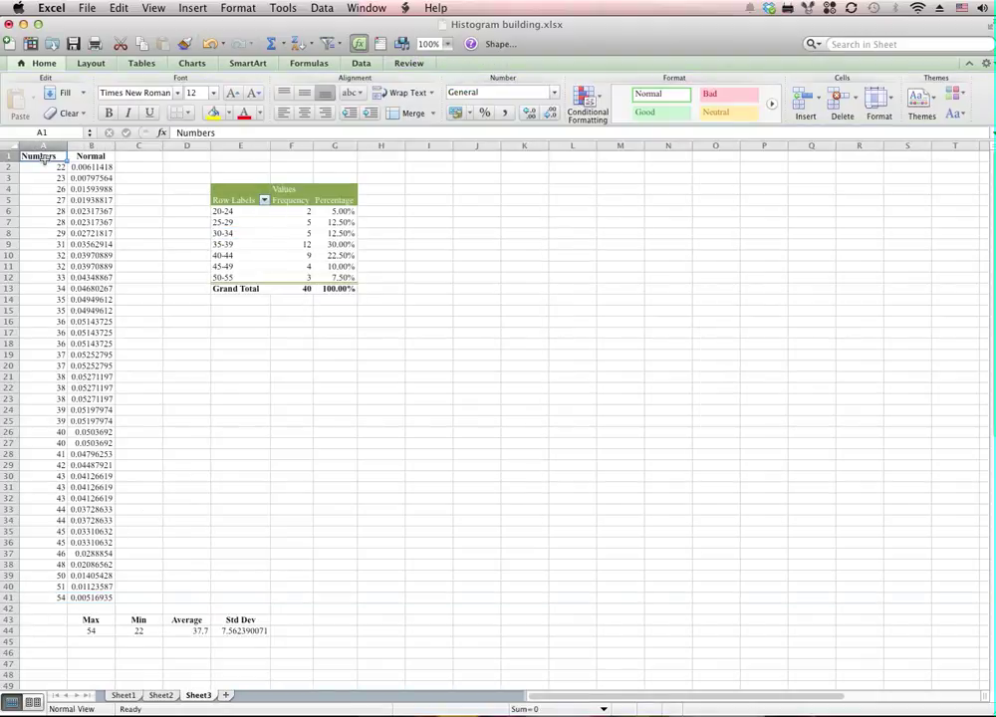
pyautogui.click(320, 320)
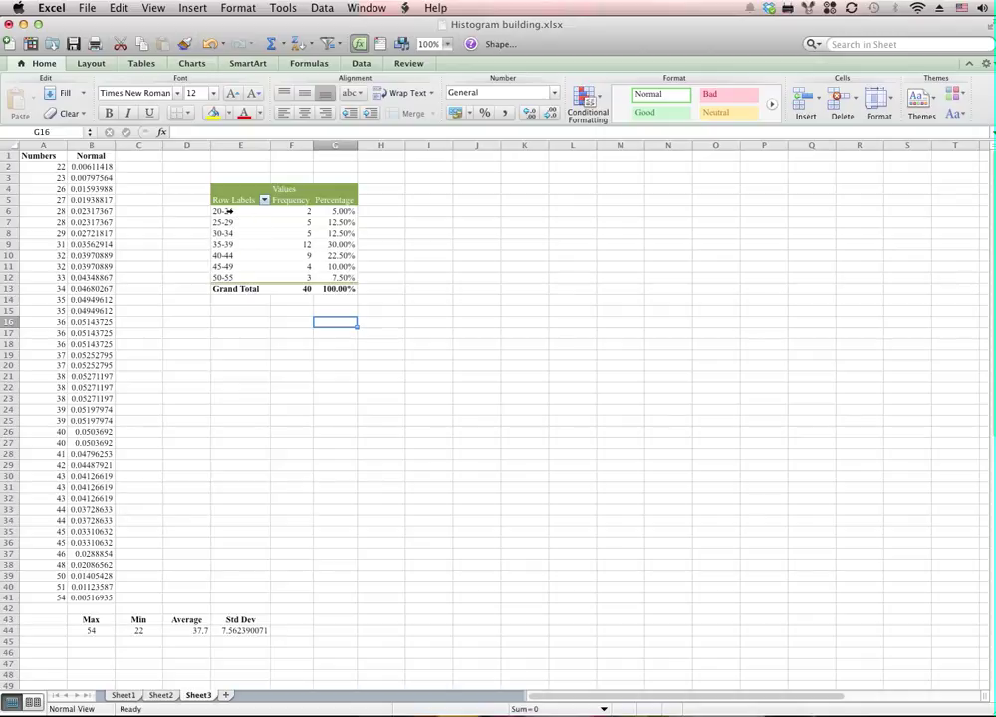
# Insert a 2-D clustered column chart from the PivotTable's grouped row labels and frequencies in E6:F12.
pyautogui.click(223, 211)
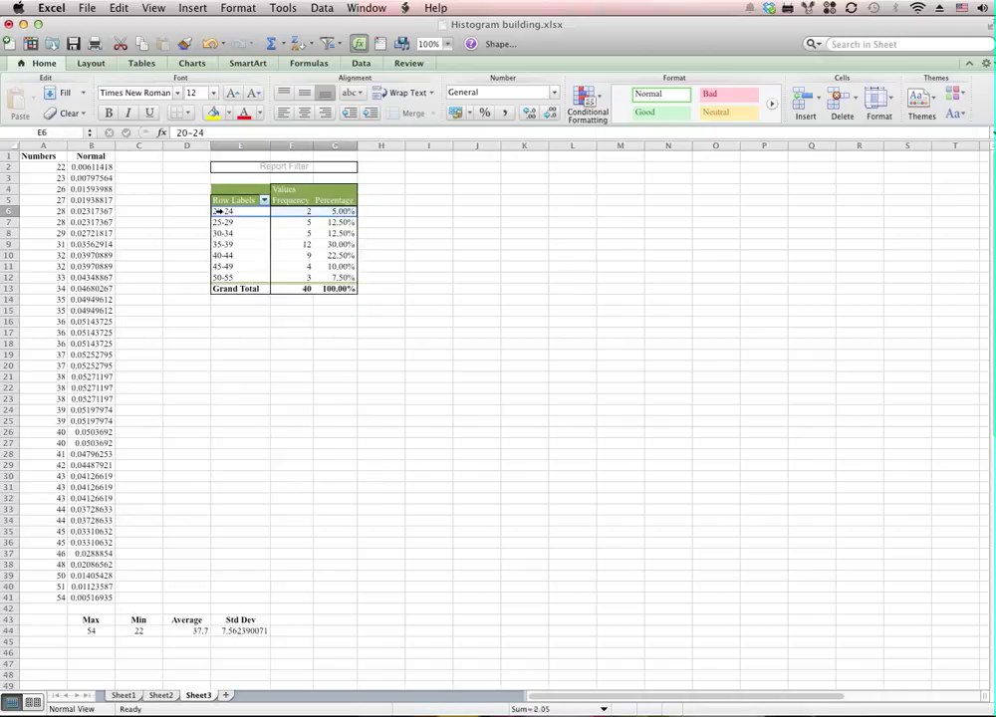
pyautogui.moveTo(223, 211); pyautogui.dragTo(271, 280)
pyautogui.click(129, 236)
pyautogui.click(241, 218)
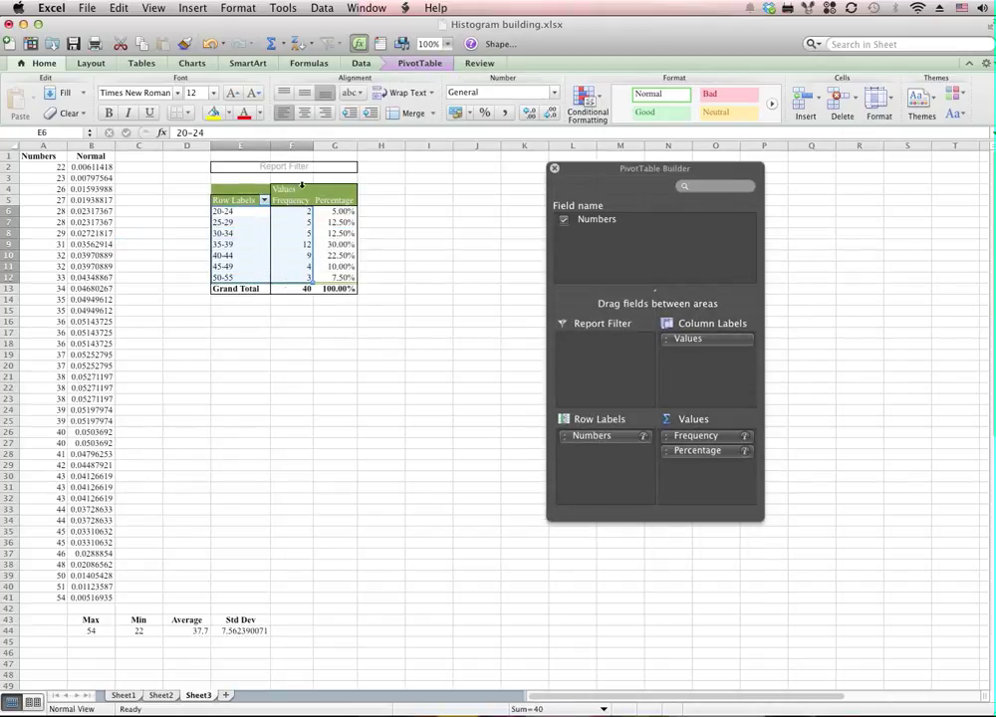
pyautogui.click(194, 62)
pyautogui.click(22, 103)
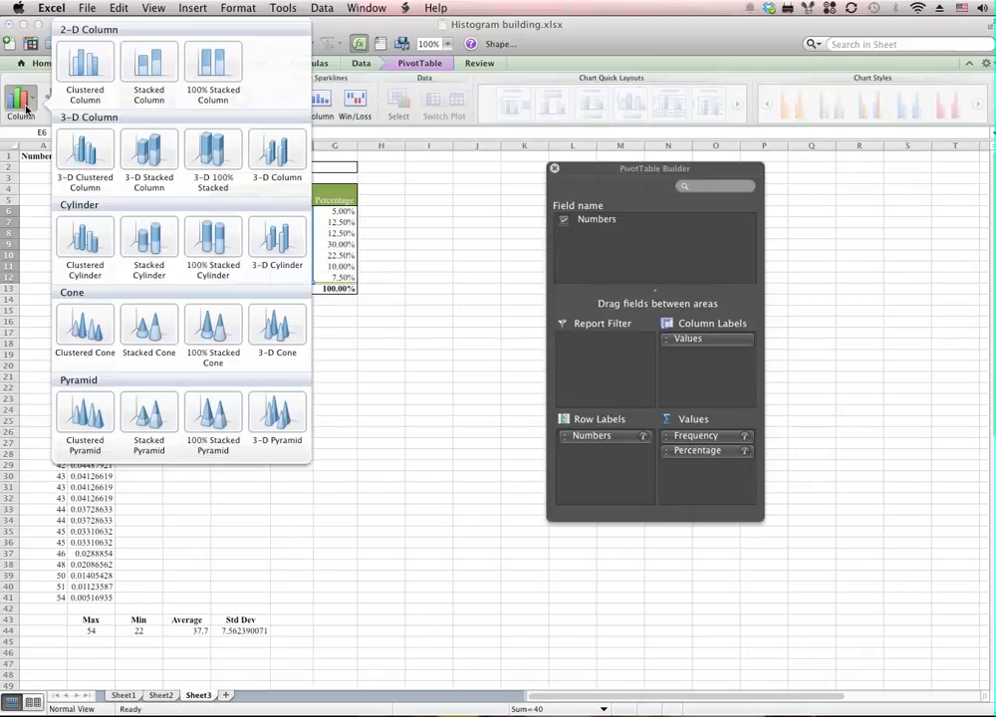
pyautogui.click(88, 74)
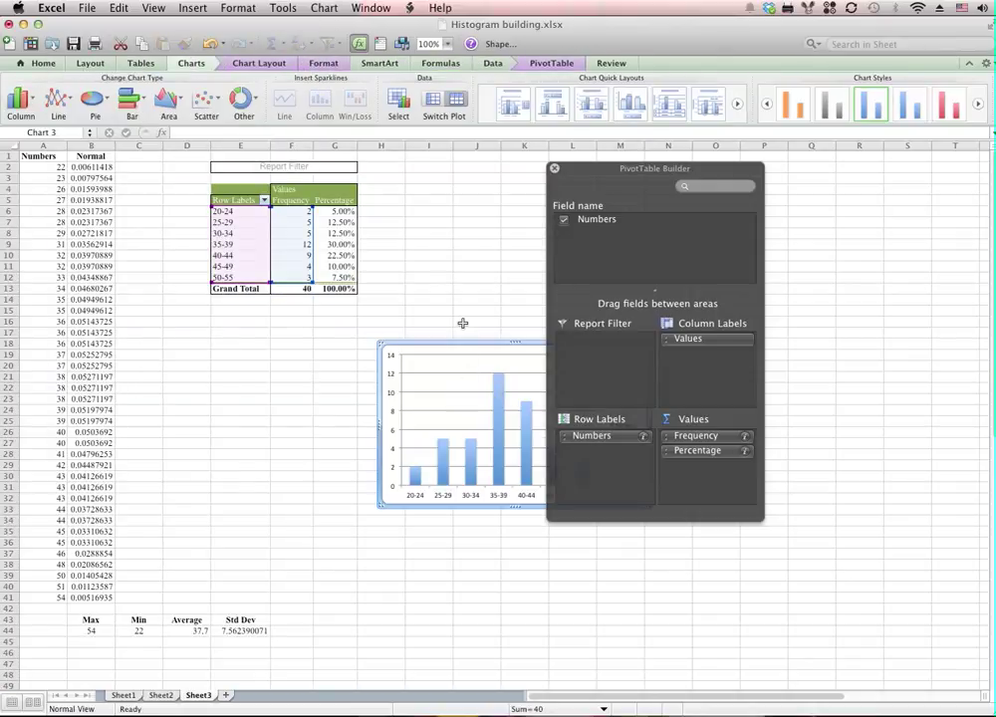
# Close the PivotTable Builder and delete the legend from the column chart.
pyautogui.click(554, 170)
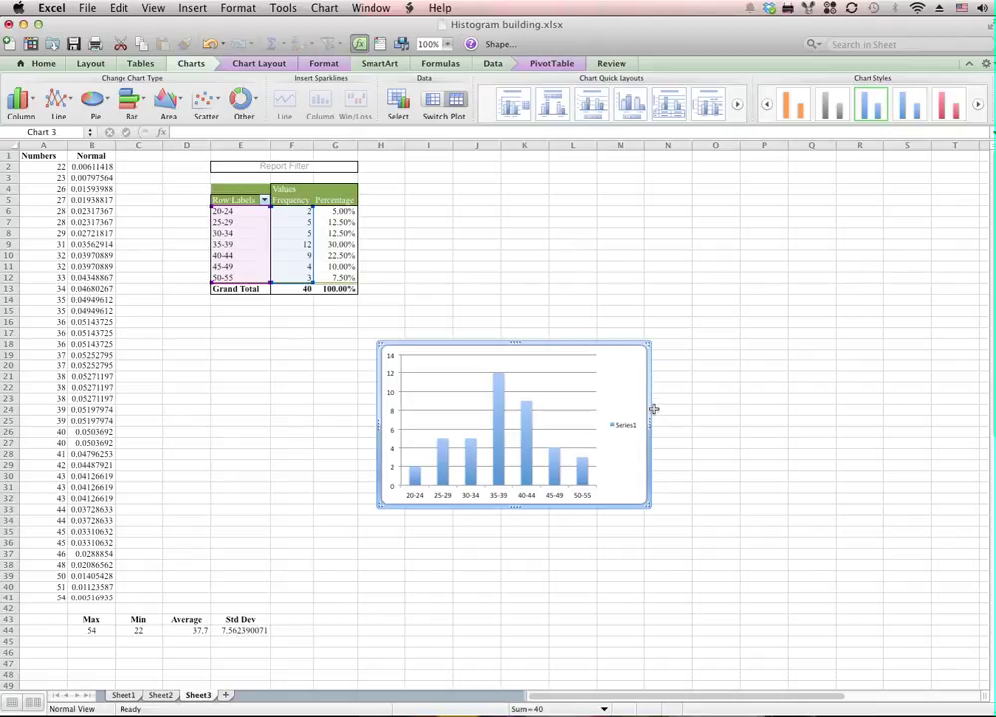
pyautogui.click(623, 426)
pyautogui.press('Delete')
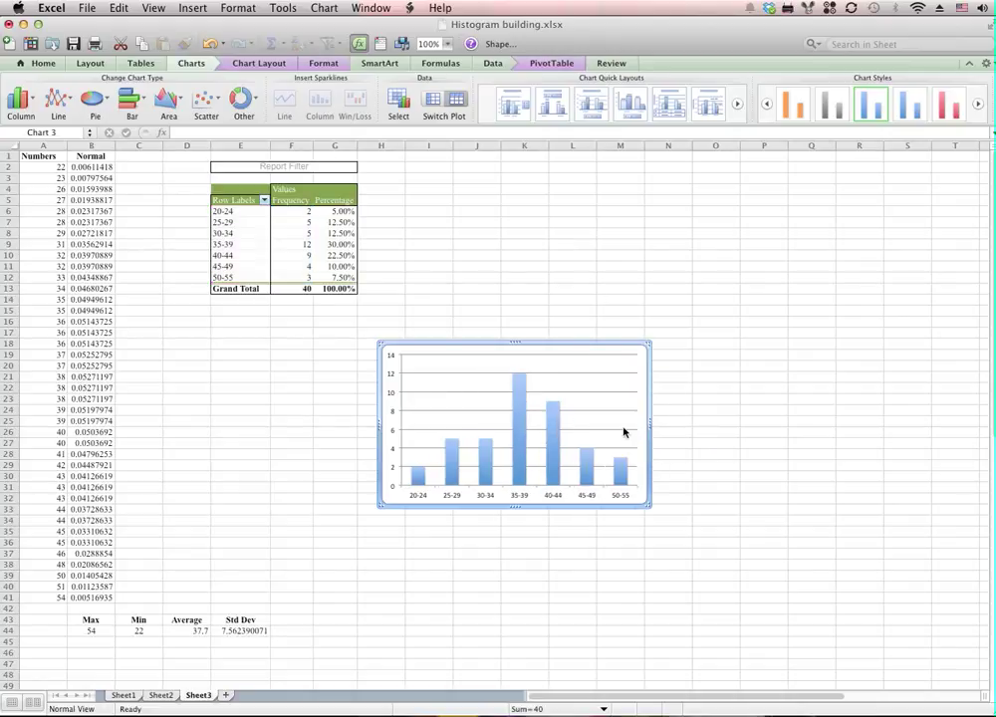
# Set the gap width of the chart's column series to 0%.
pyautogui.doubleClick(556, 466)
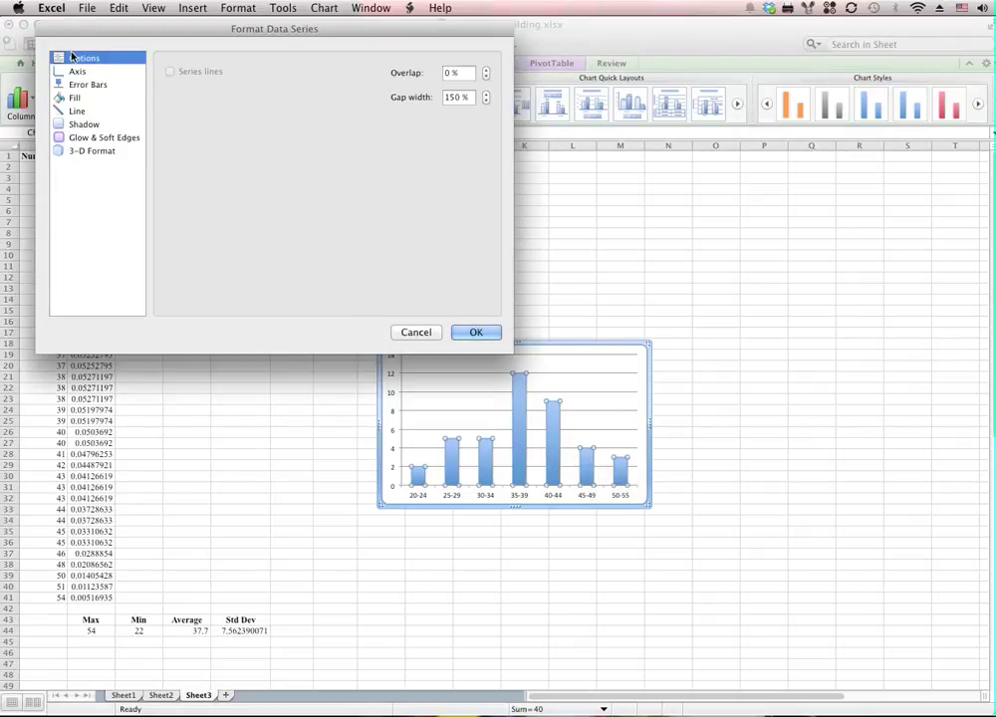
pyautogui.click(458, 96)
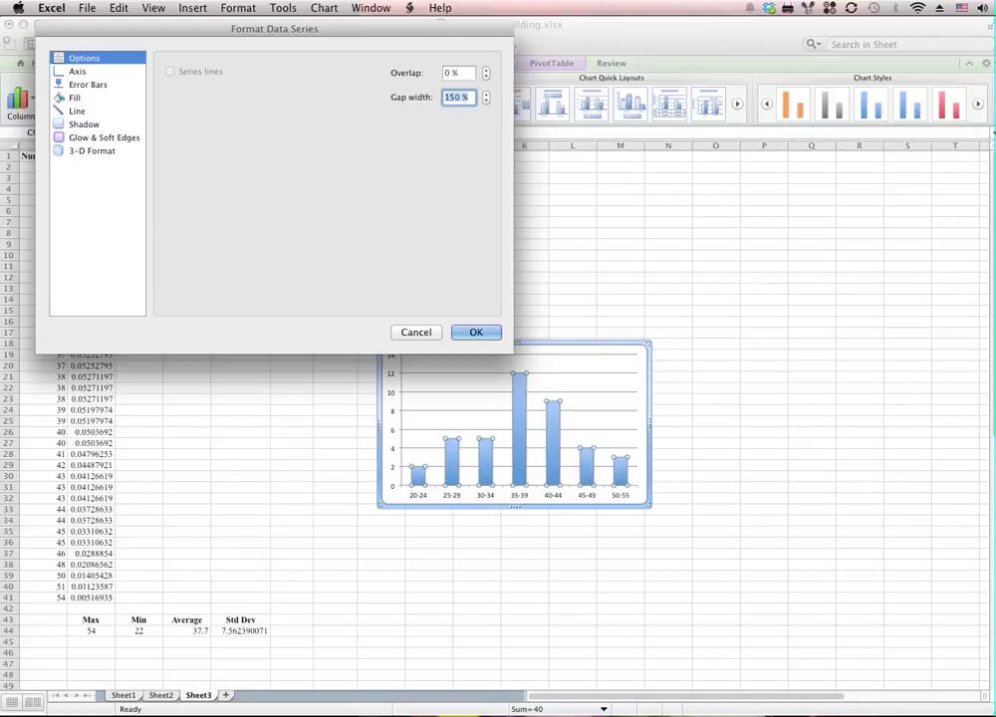
pyautogui.write('0')
pyautogui.click(478, 333)
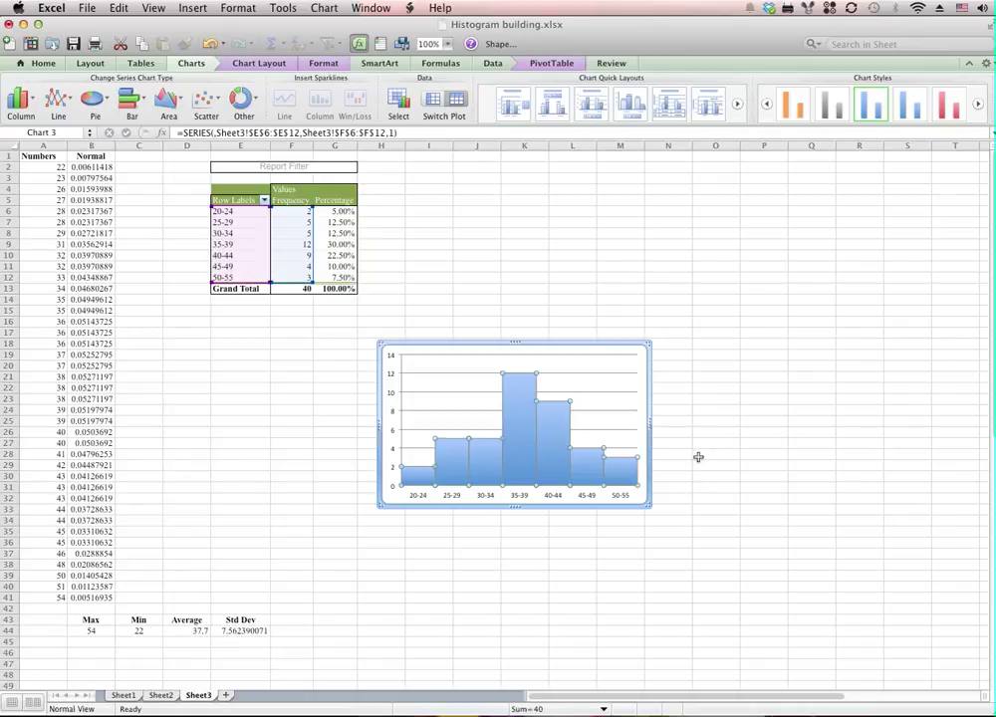
# Add a second series to the chart's data source with the Normal values in Sheet3 B2:B41 as Y values.
pyautogui.moveTo(545, 423)
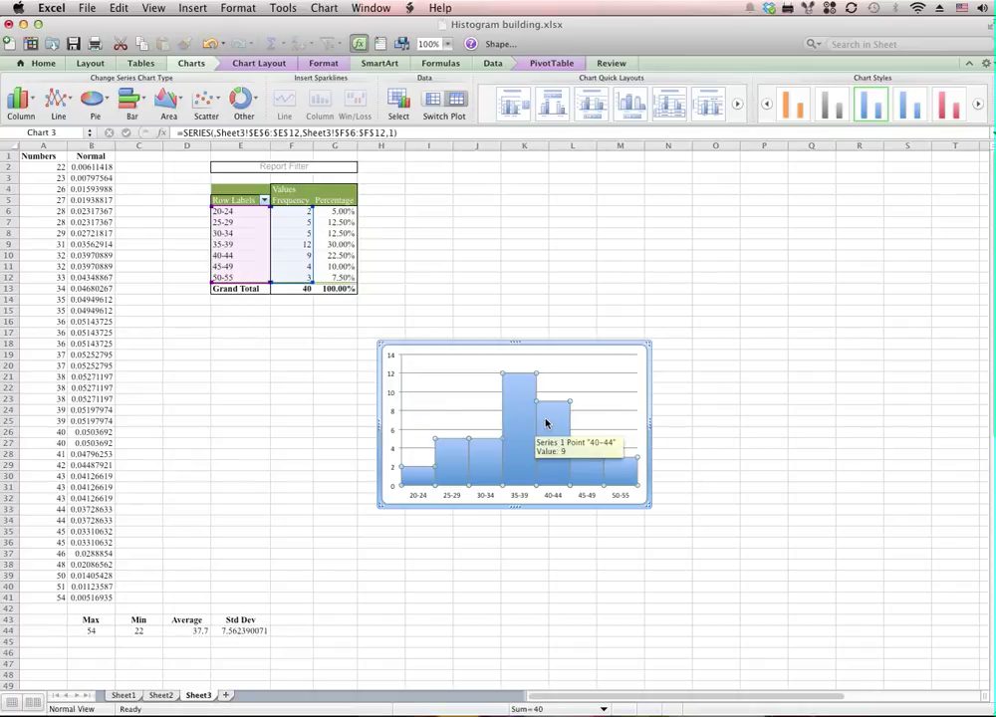
pyautogui.rightClick(448, 383)
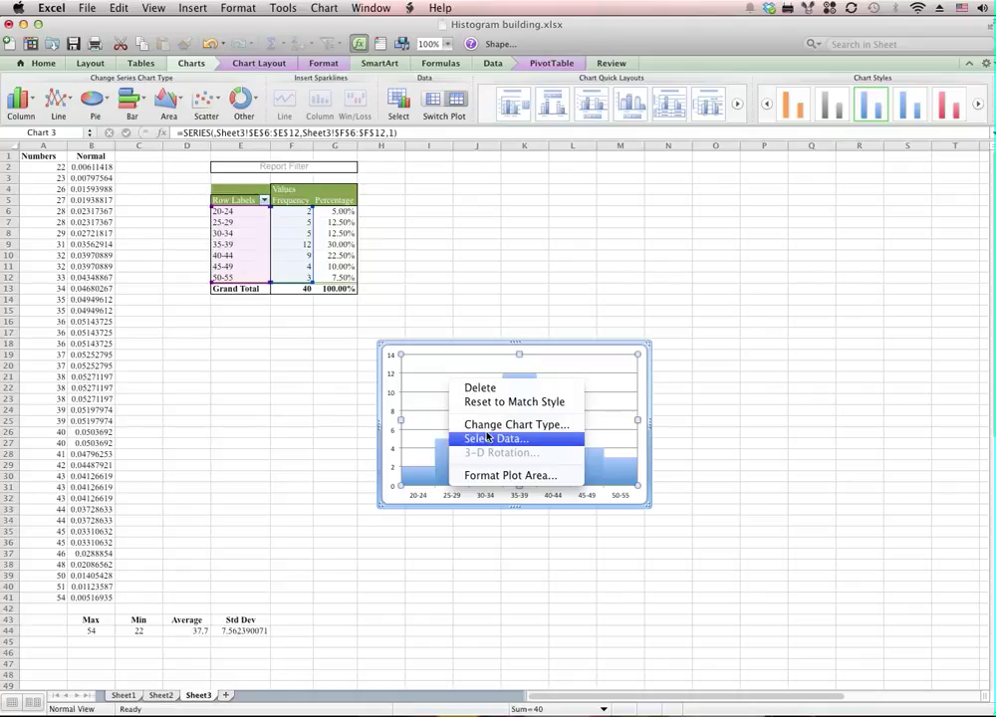
pyautogui.click(525, 440)
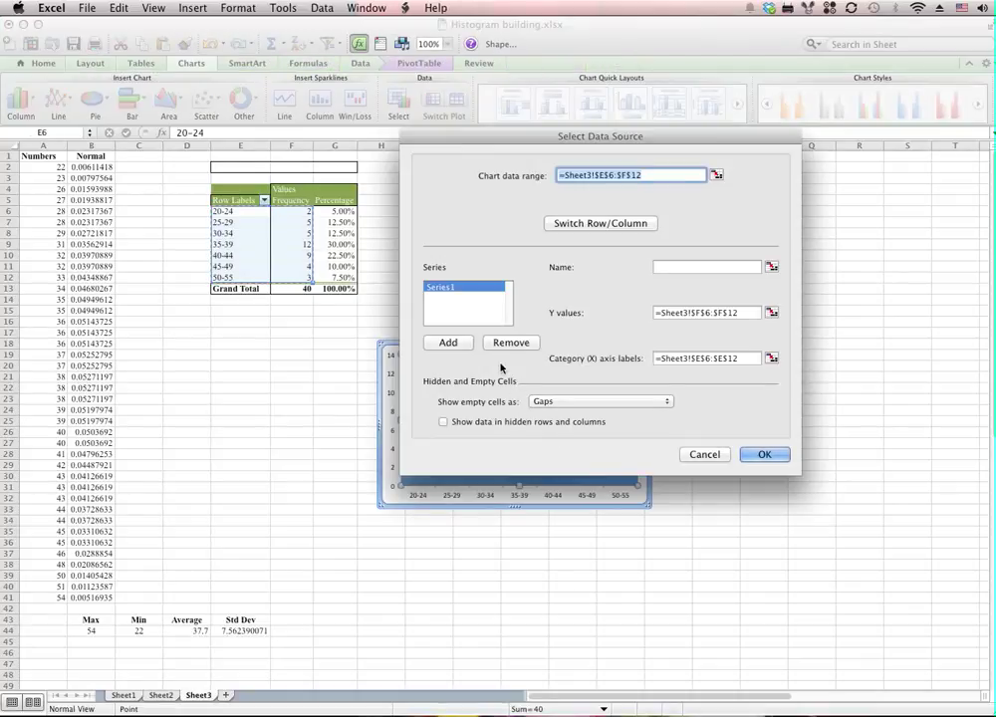
pyautogui.click(448, 343)
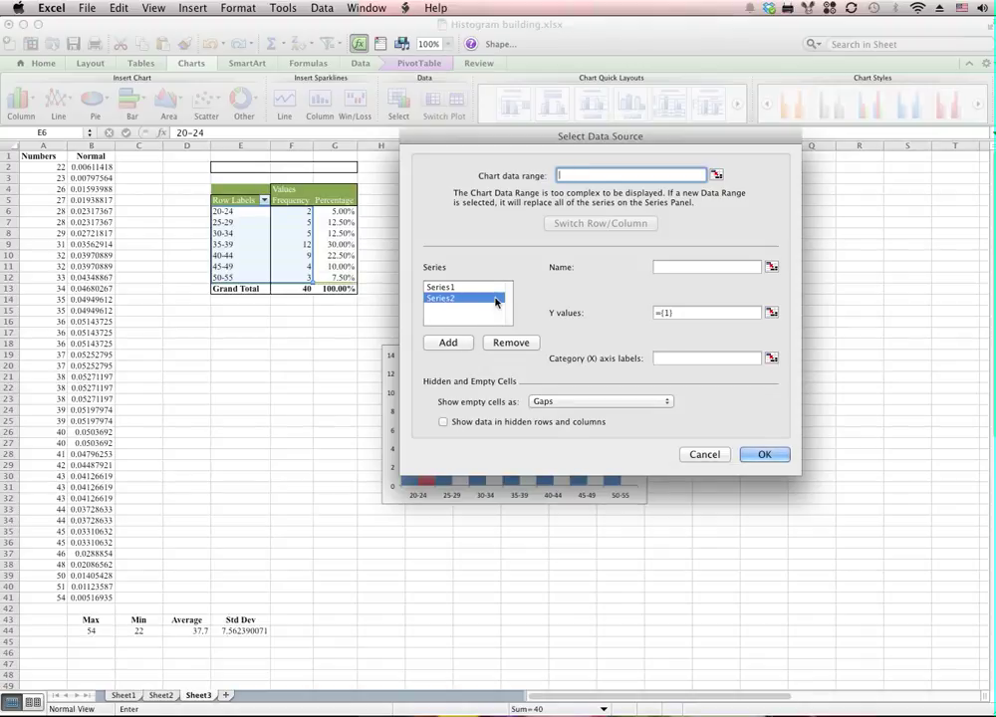
pyautogui.press('Return')
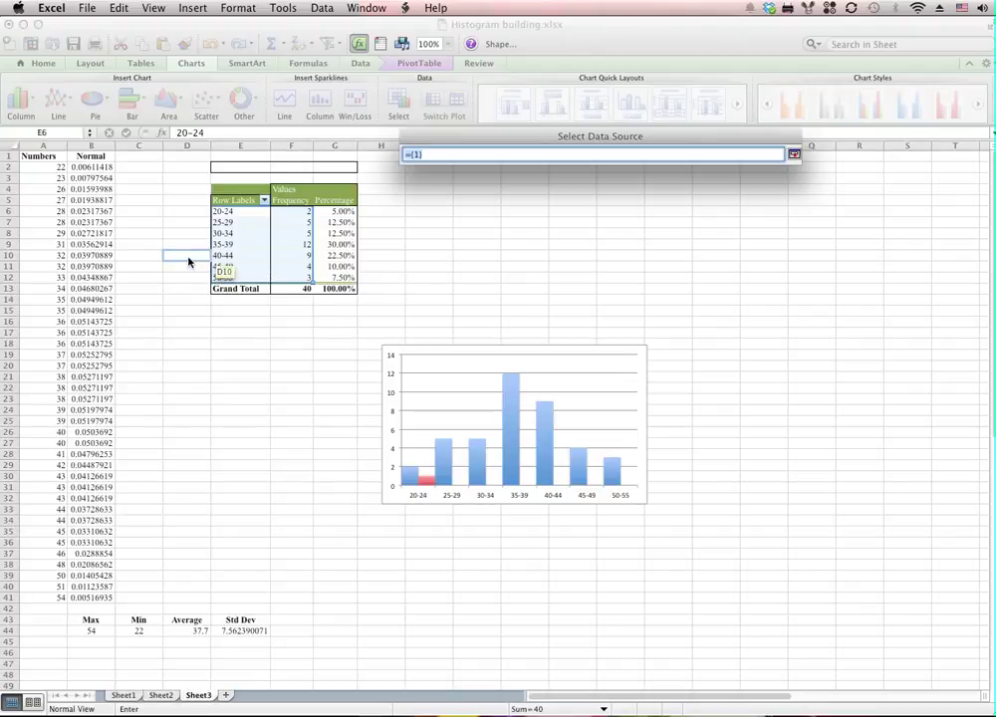
pyautogui.click(101, 202)
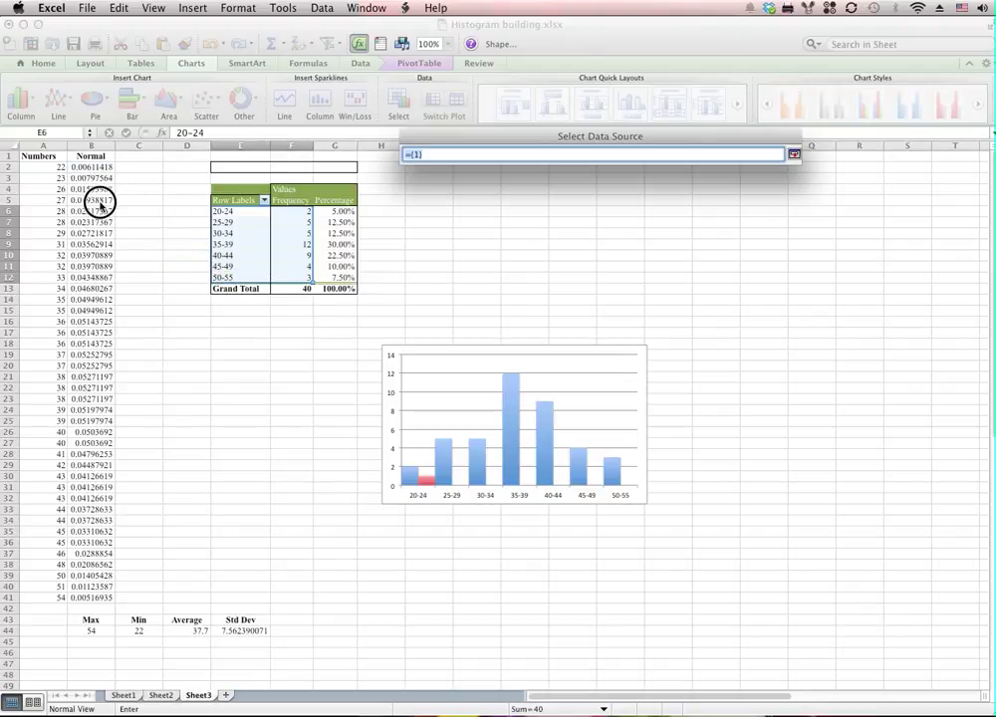
pyautogui.moveTo(92, 167); pyautogui.dragTo(104, 597)
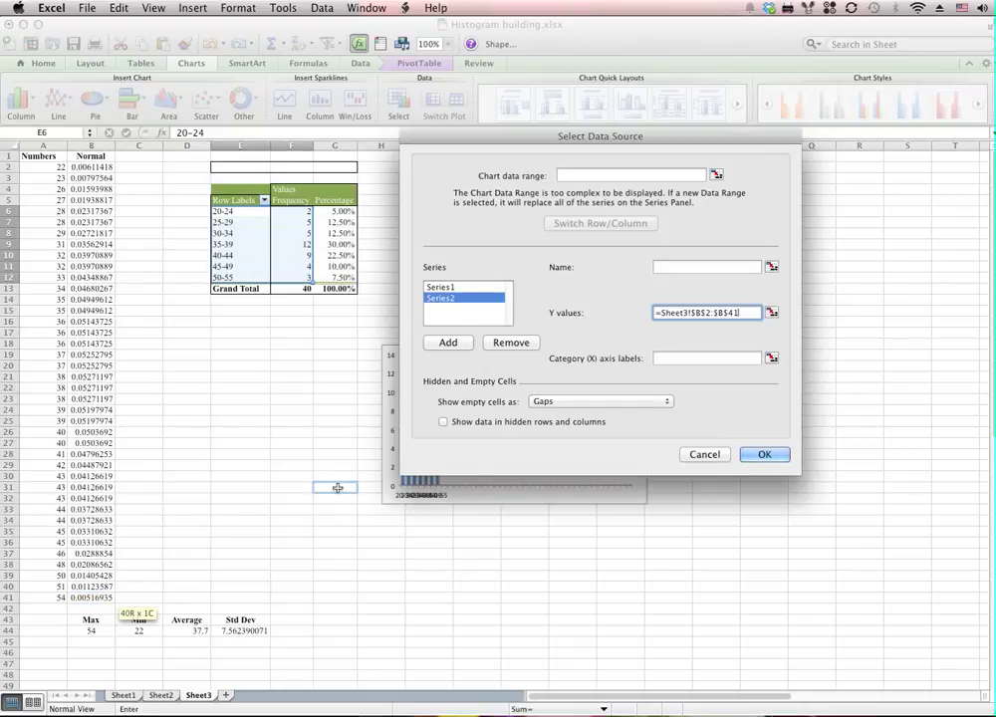
# Set the second series' category axis labels to the numbers in Sheet3 A2:A41.
pyautogui.moveTo(670, 144); pyautogui.dragTo(787, 168)
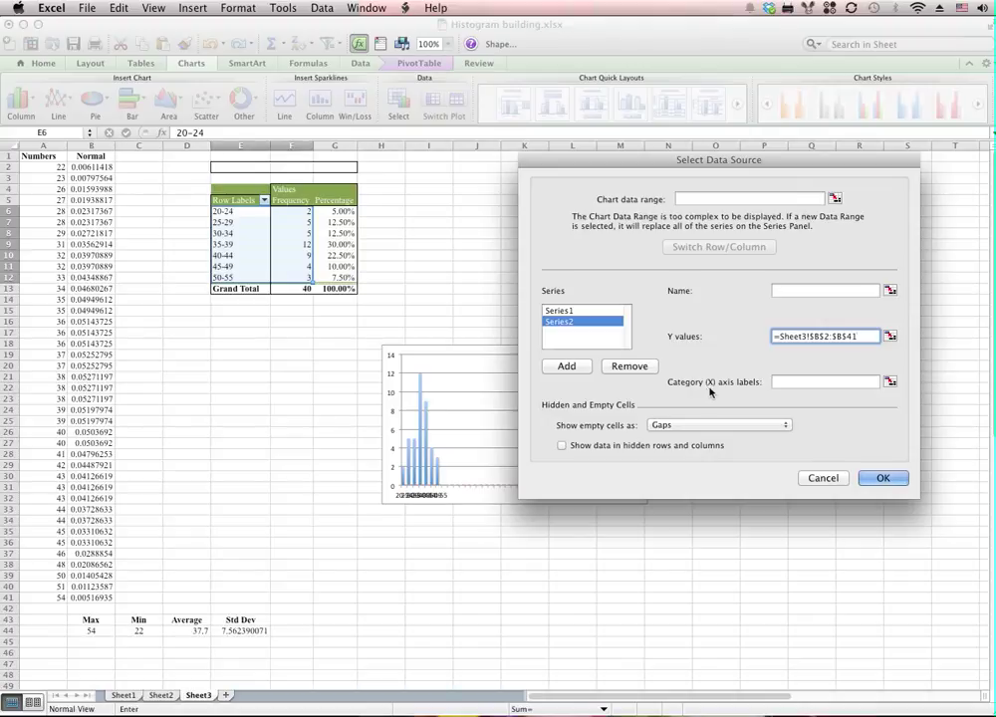
pyautogui.click(890, 382)
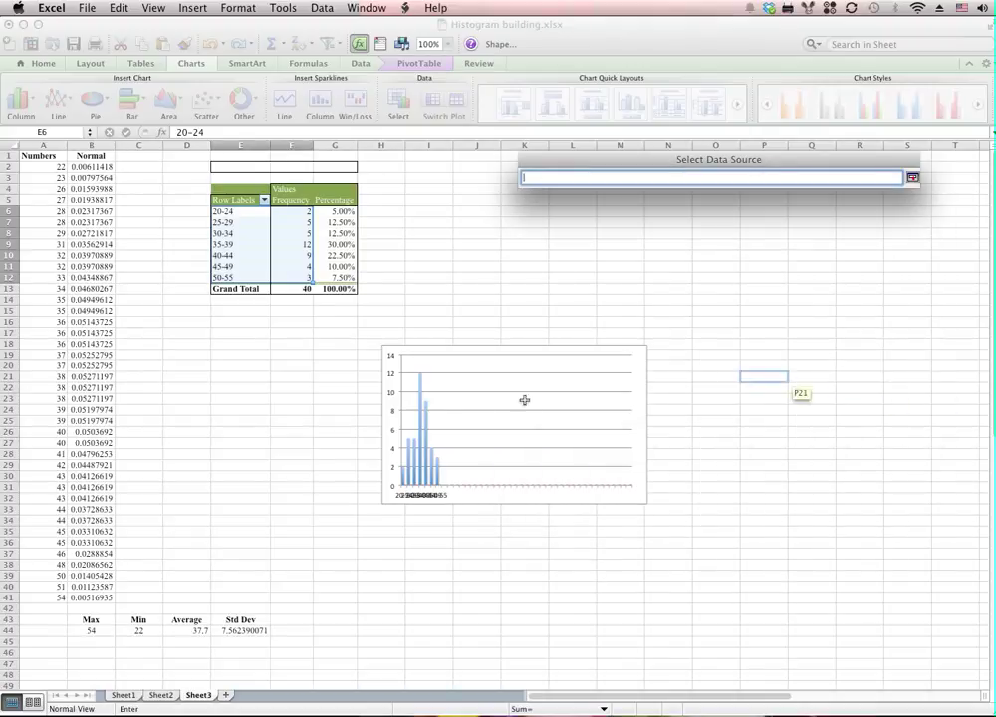
pyautogui.click(43, 169)
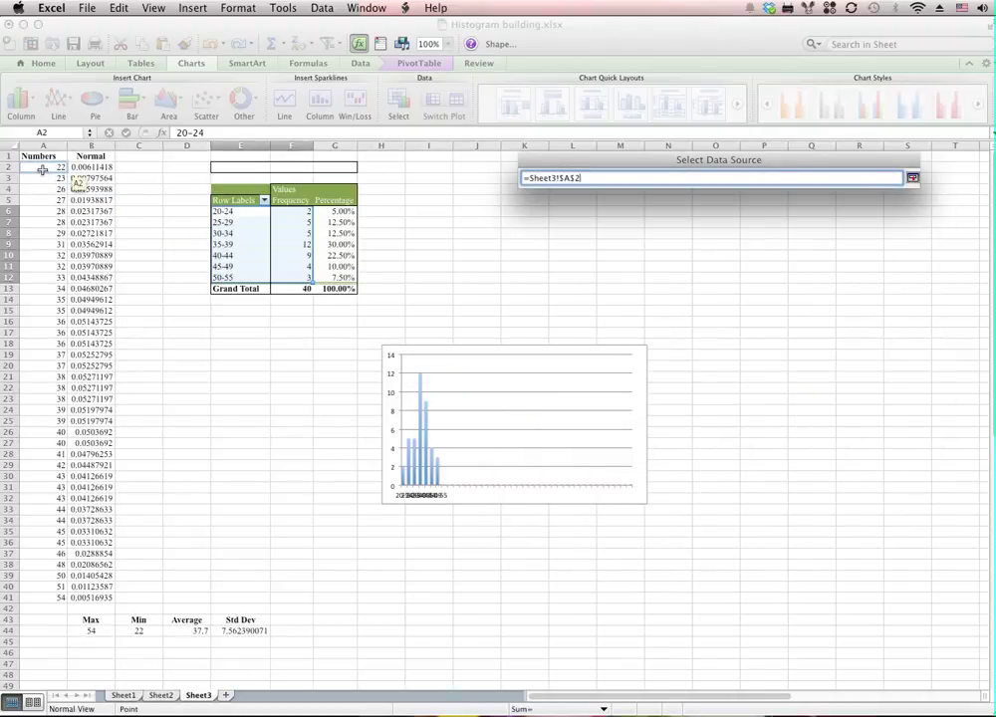
pyautogui.moveTo(42, 167); pyautogui.dragTo(43, 597)
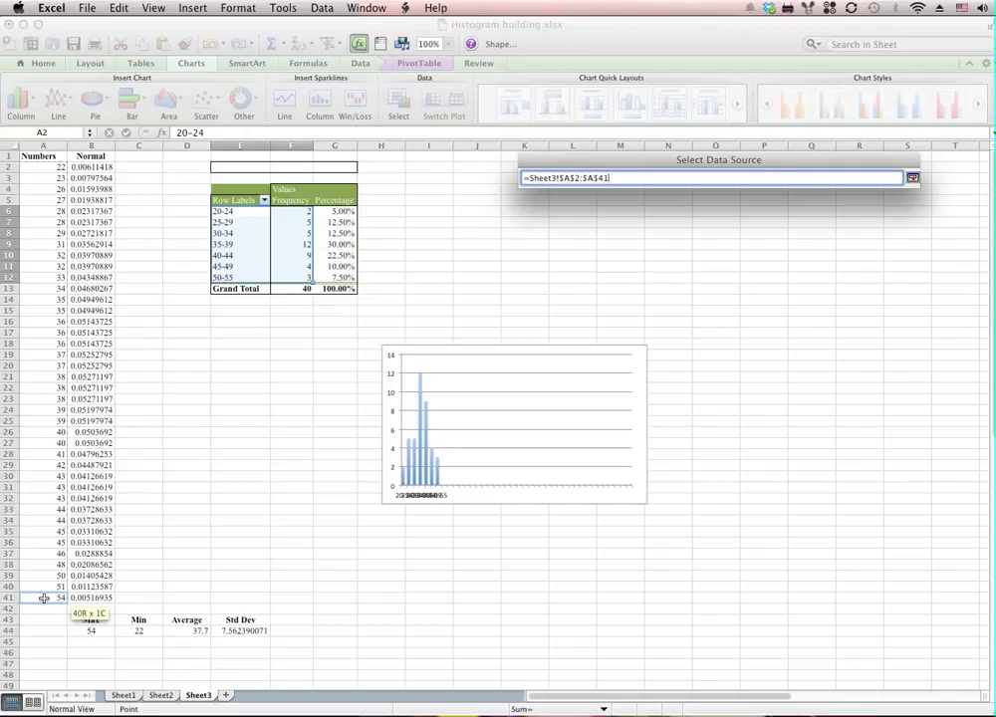
pyautogui.moveTo(43, 598); pyautogui.dragTo(44, 598)
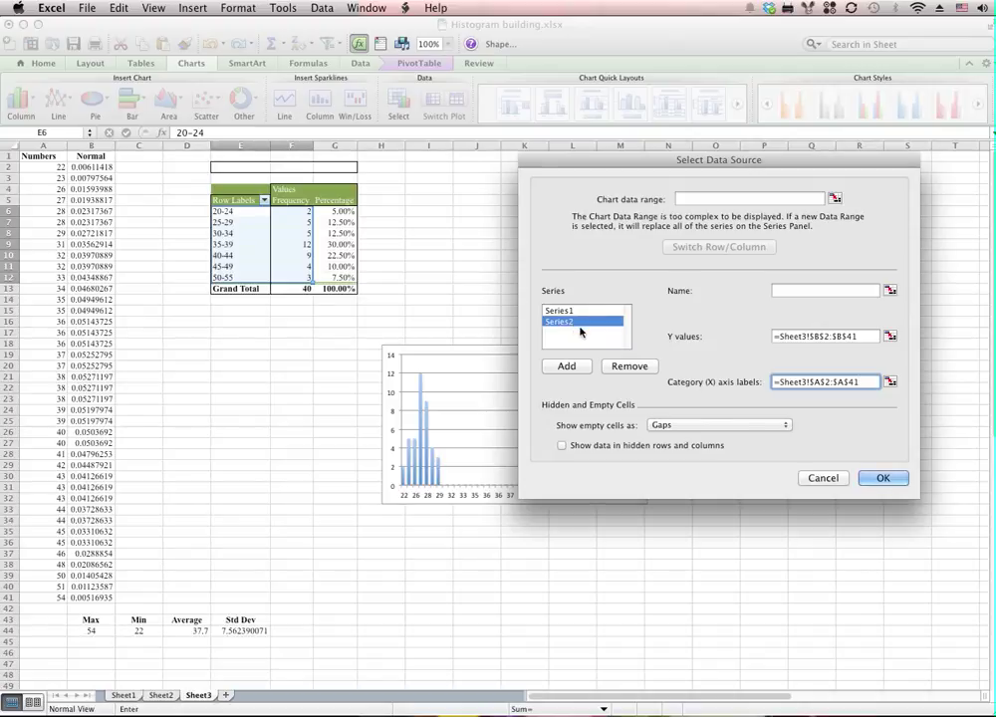
# Apply the data source changes and move the chart to sit beneath the PivotTable.
pyautogui.click(880, 478)
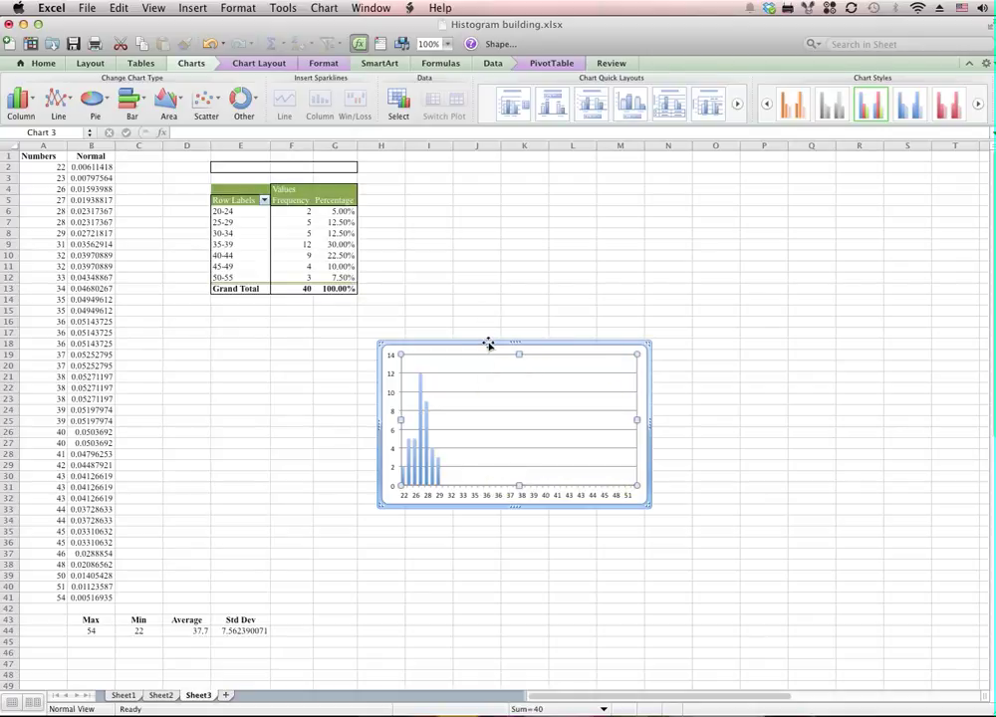
pyautogui.moveTo(488, 343); pyautogui.dragTo(405, 357)
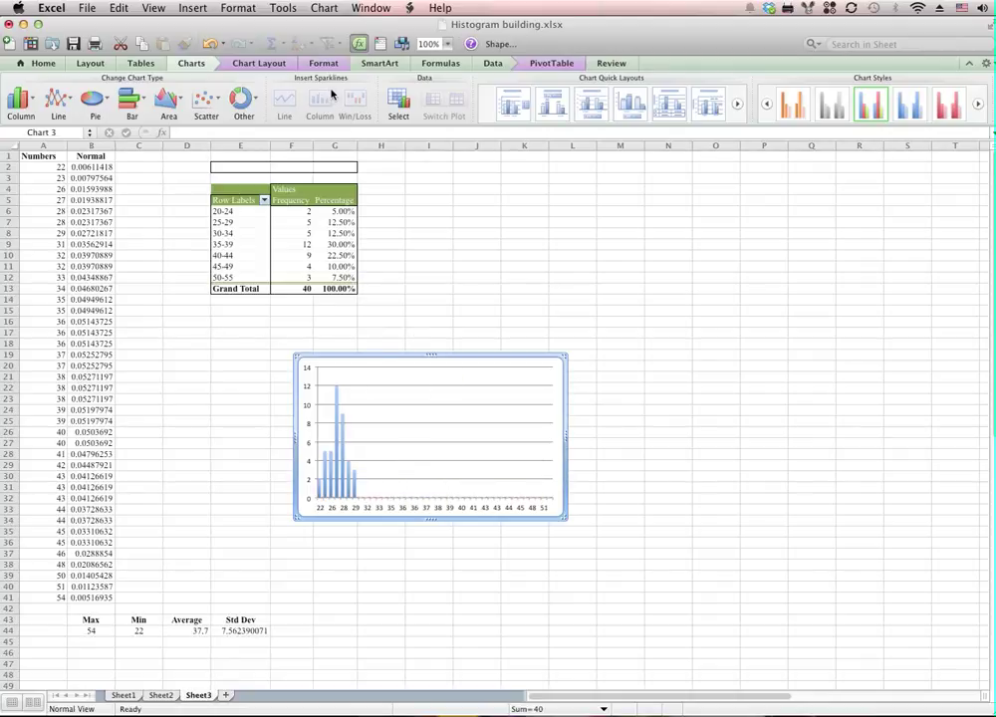
pyautogui.click(277, 65)
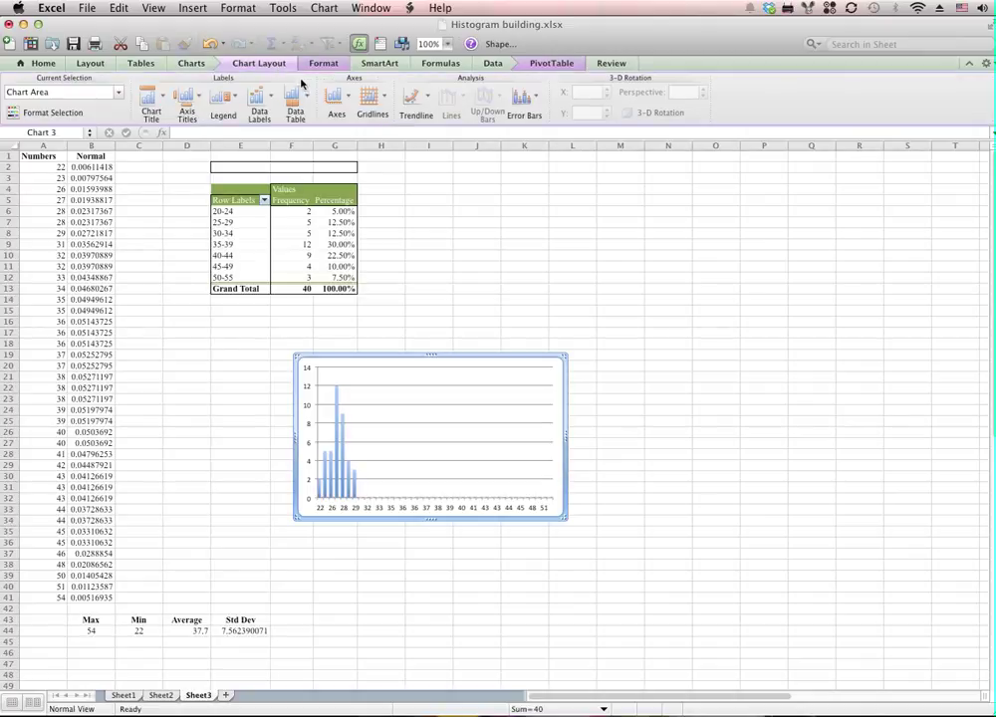
pyautogui.click(344, 103)
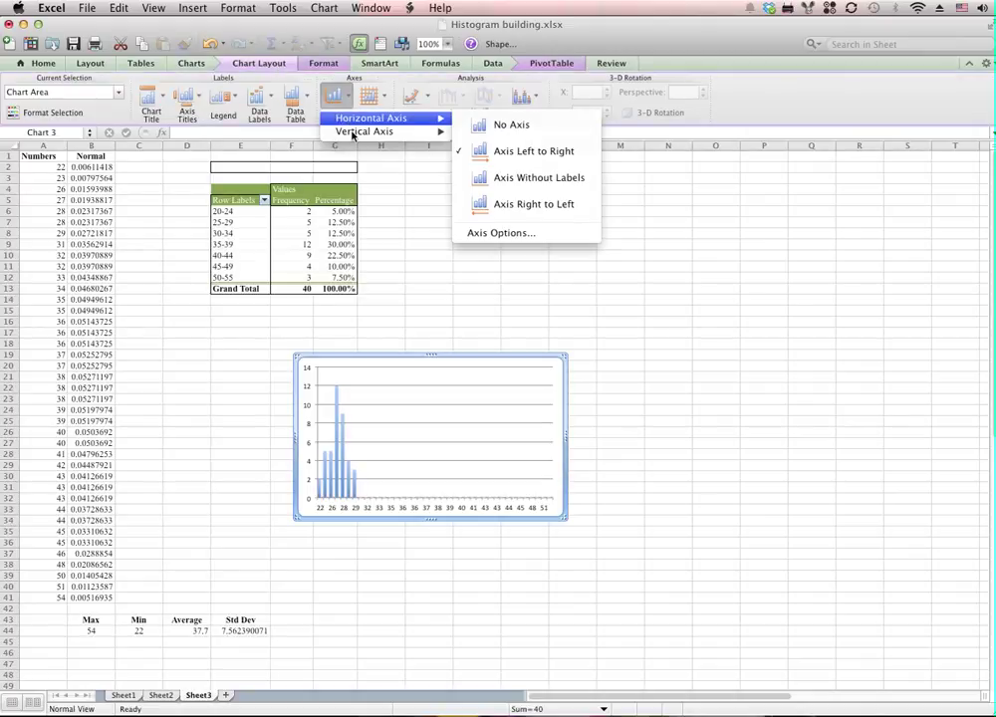
pyautogui.moveTo(355, 133)
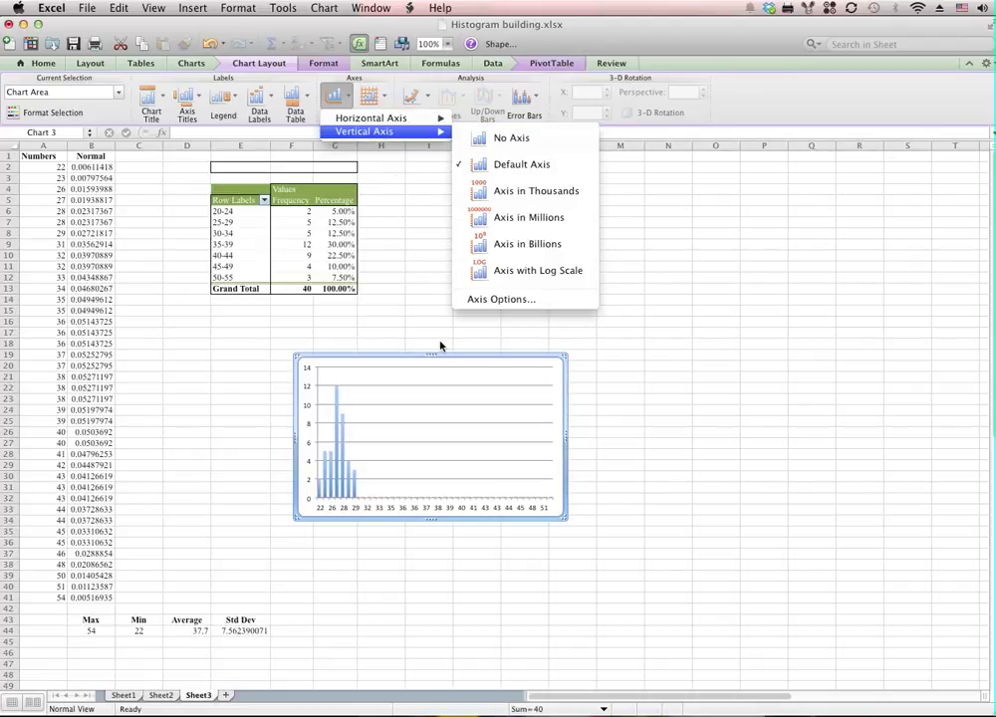
pyautogui.click(414, 422)
pyautogui.rightClick(399, 436)
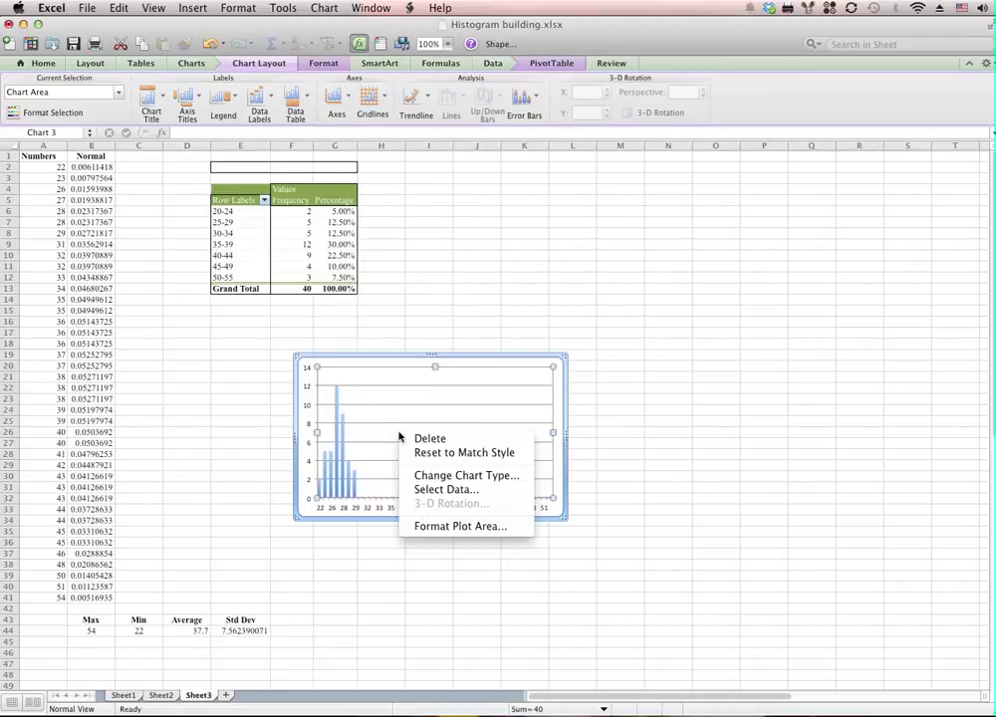
pyautogui.click(455, 528)
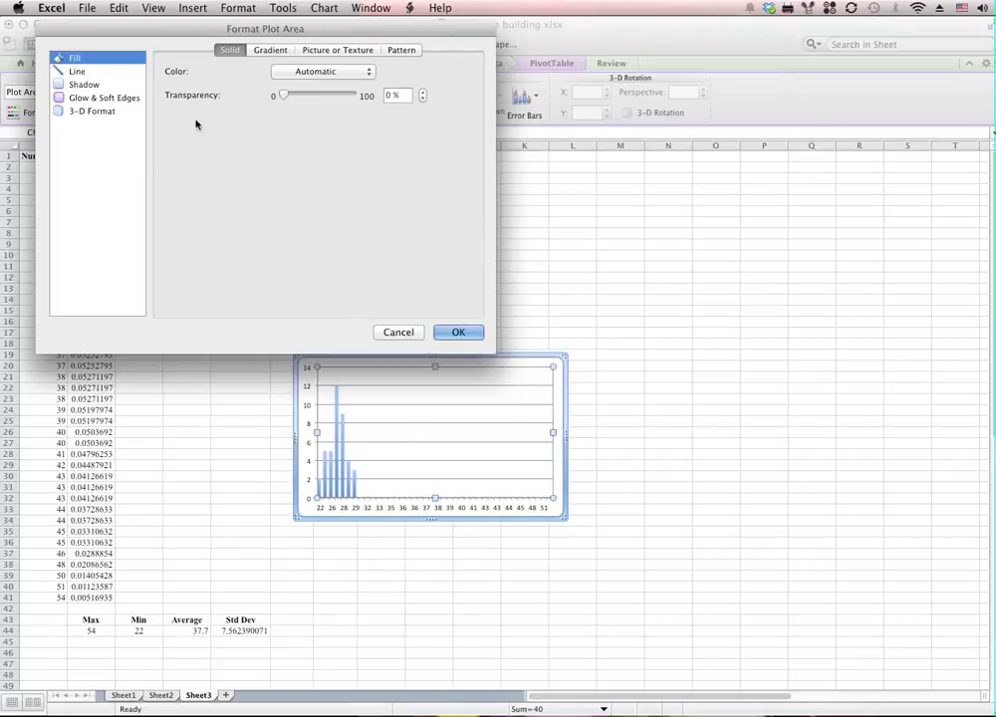
pyautogui.click(411, 330)
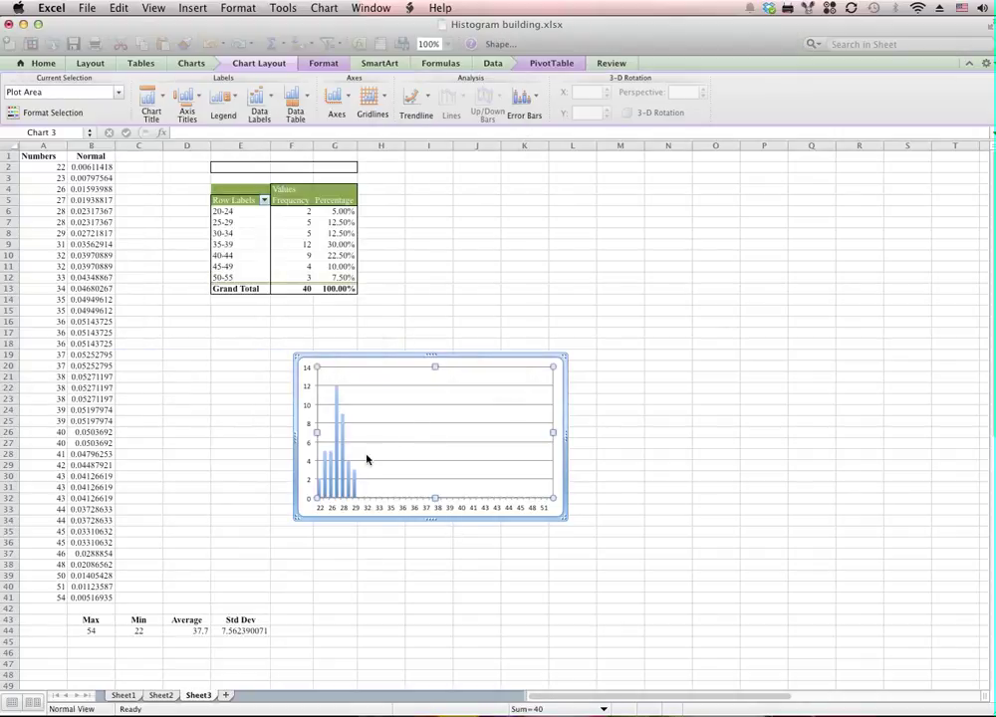
pyautogui.click(350, 472)
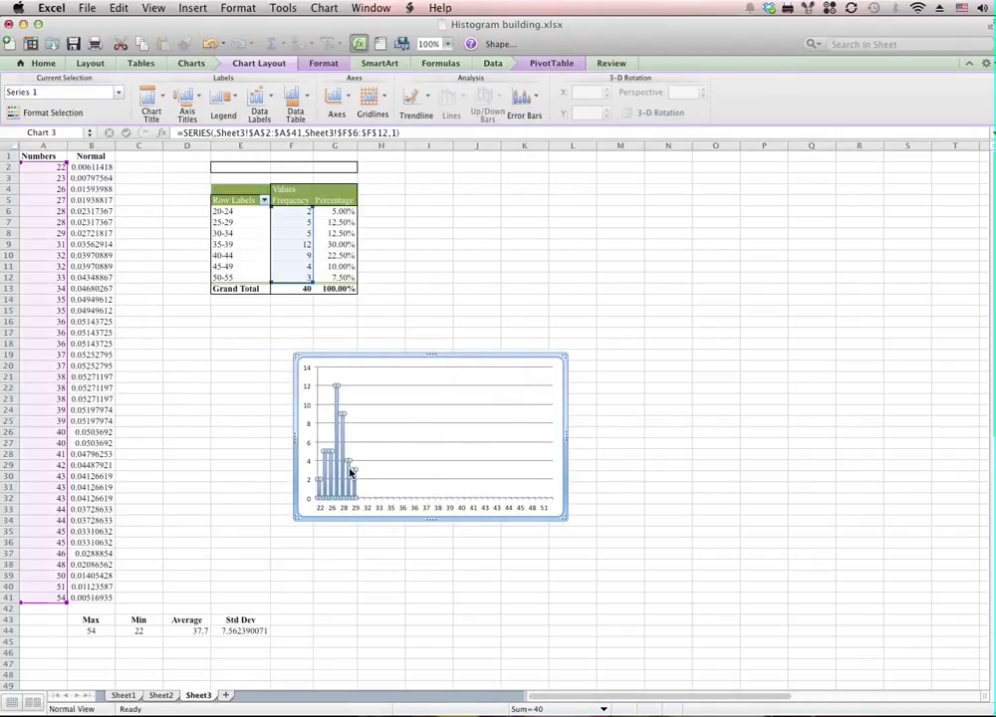
pyautogui.doubleClick(350, 472)
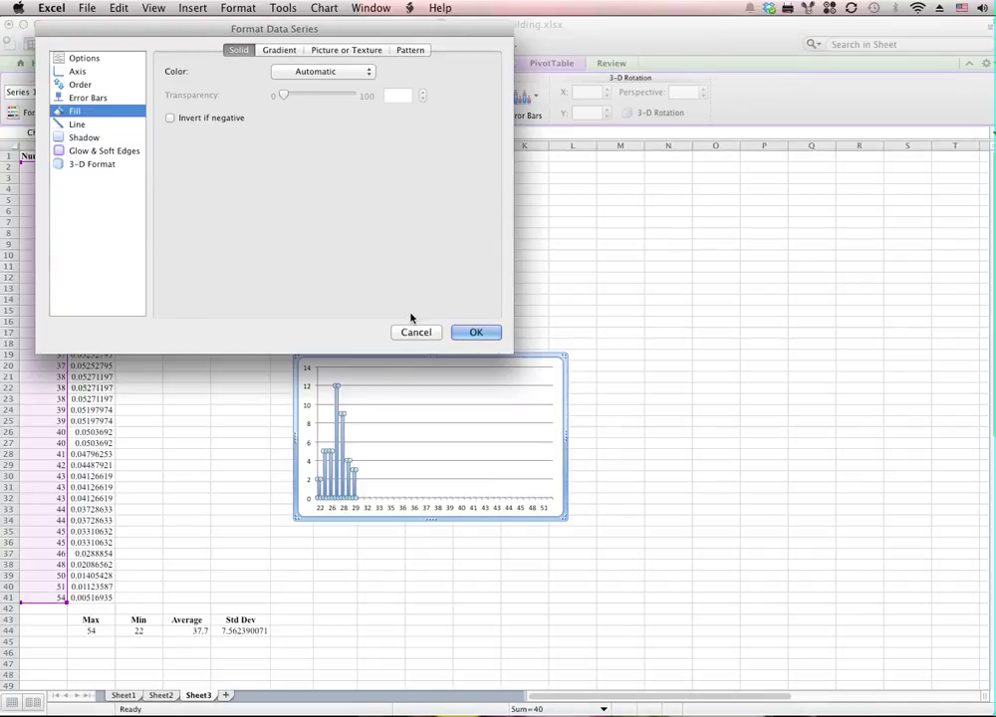
pyautogui.click(437, 336)
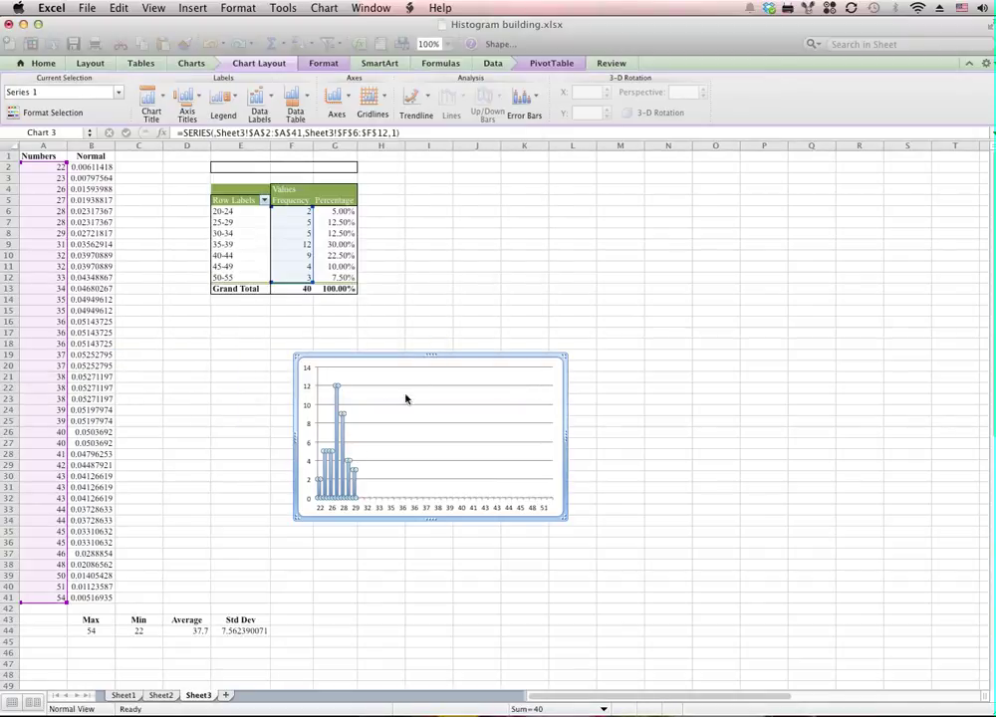
# Plot the chart's Frequency column series on the secondary axis.
pyautogui.click(345, 431)
pyautogui.doubleClick(344, 432)
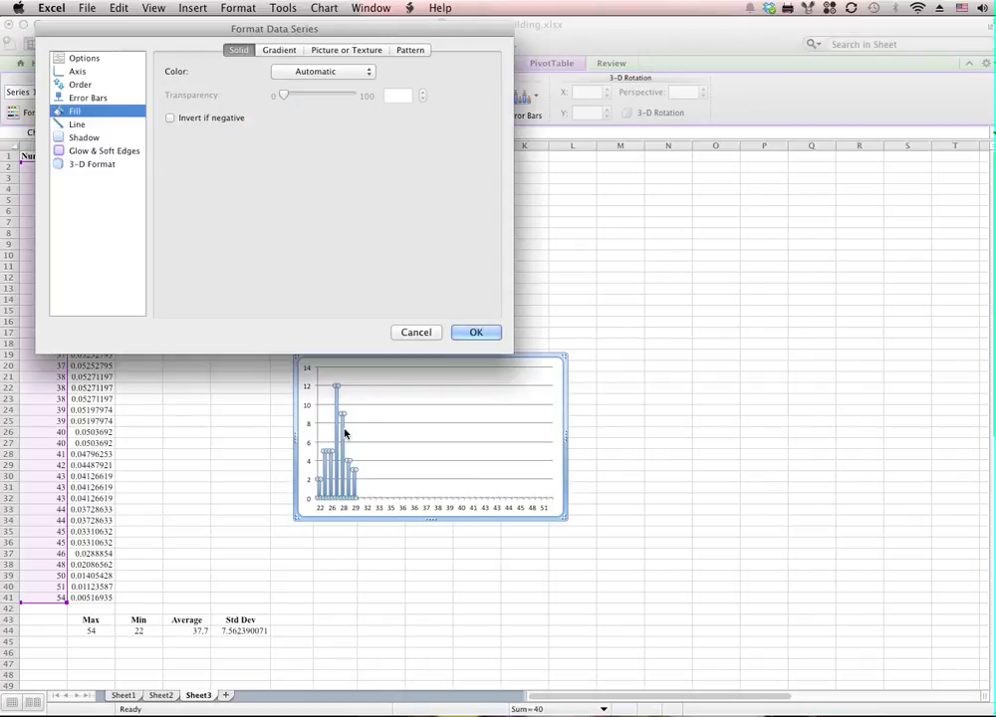
pyautogui.moveTo(208, 31); pyautogui.dragTo(601, 181)
pyautogui.click(482, 223)
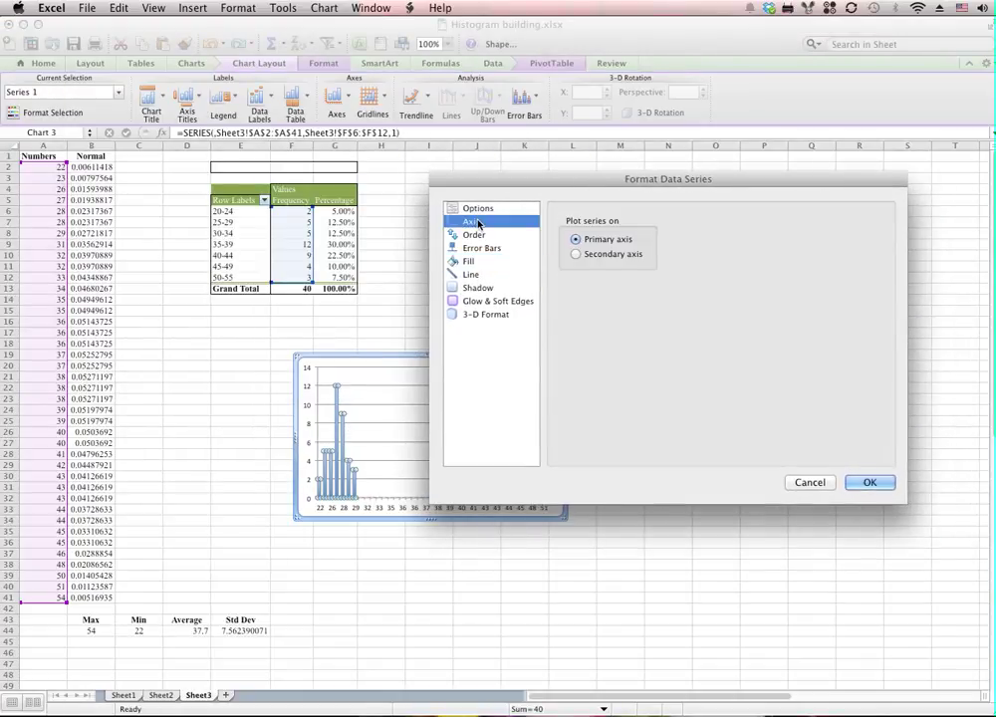
pyautogui.click(604, 256)
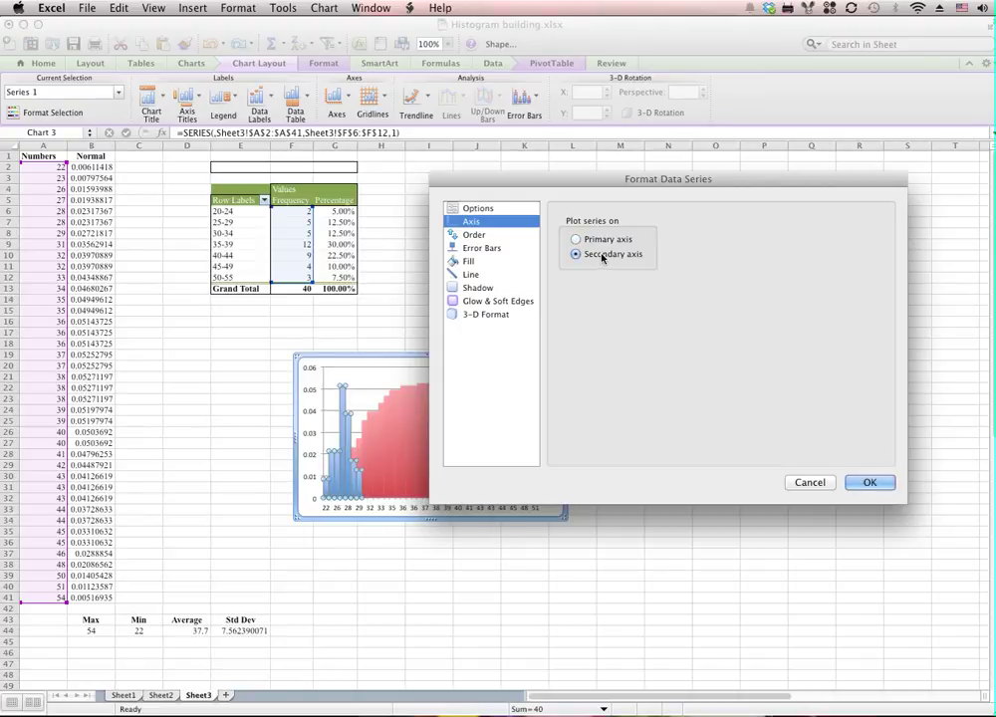
pyautogui.click(885, 486)
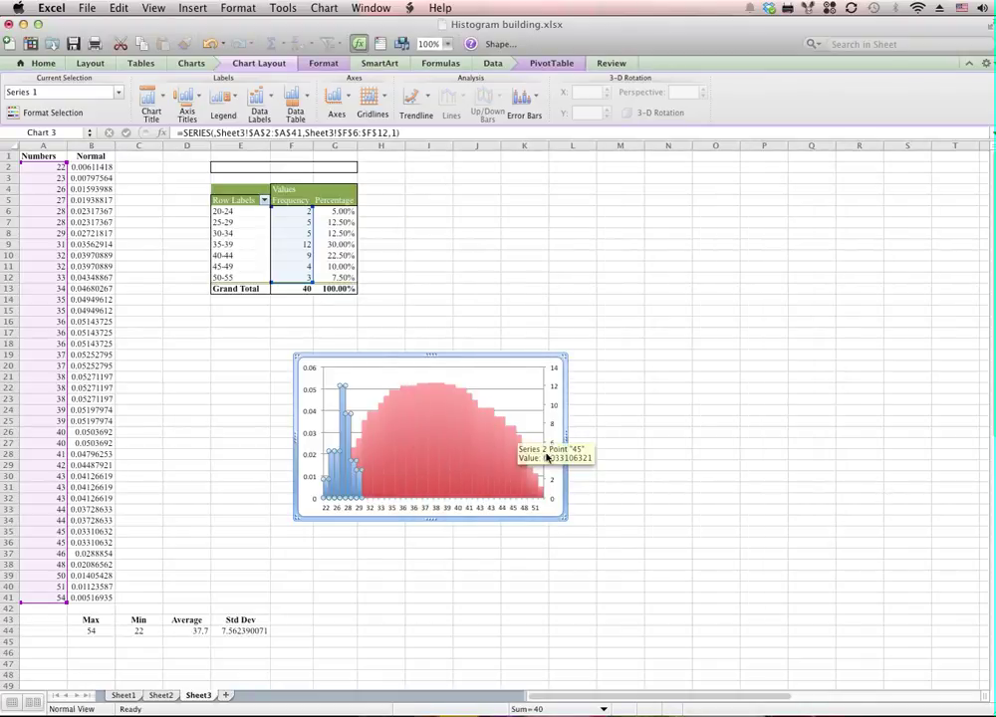
# Change the Normal values series to a Smooth Lined Scatter chart type.
pyautogui.click(451, 435)
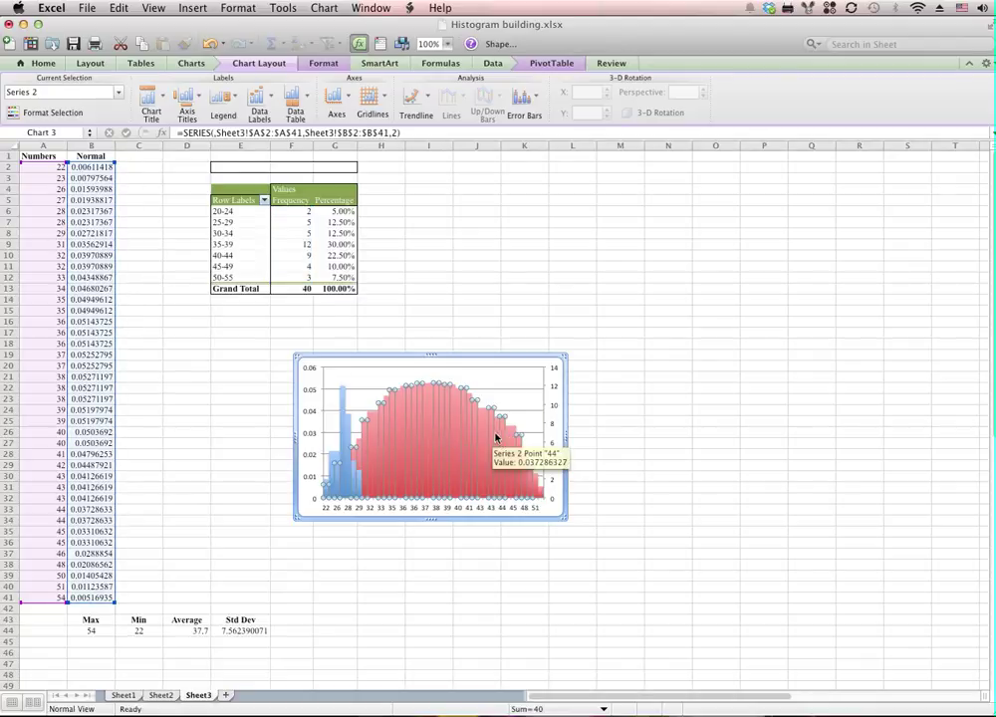
pyautogui.rightClick(440, 415)
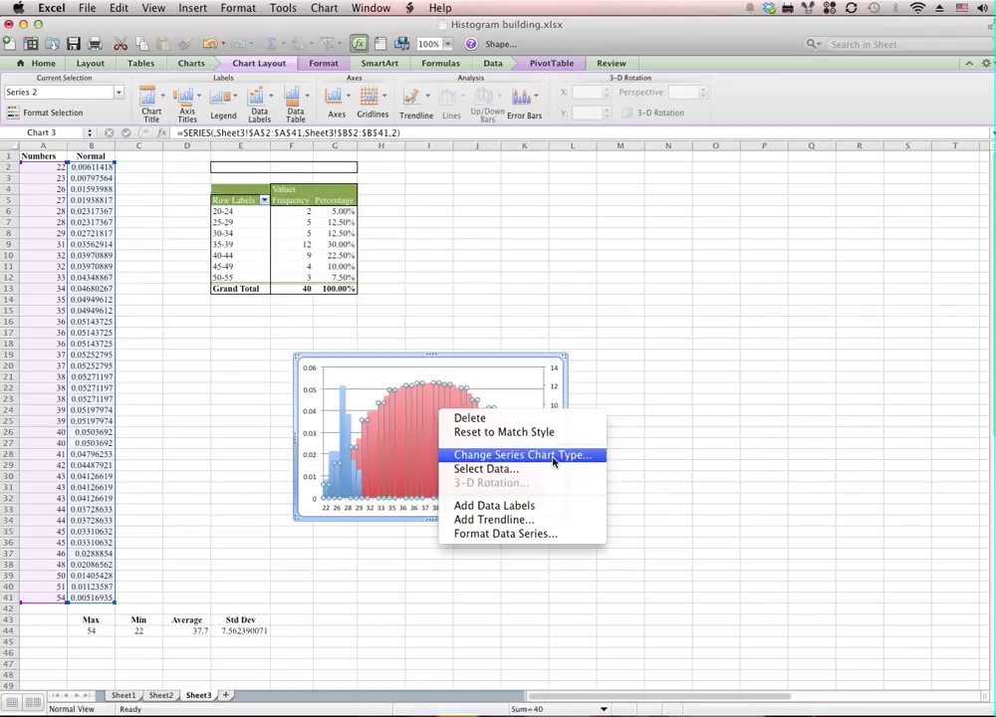
pyautogui.click(554, 461)
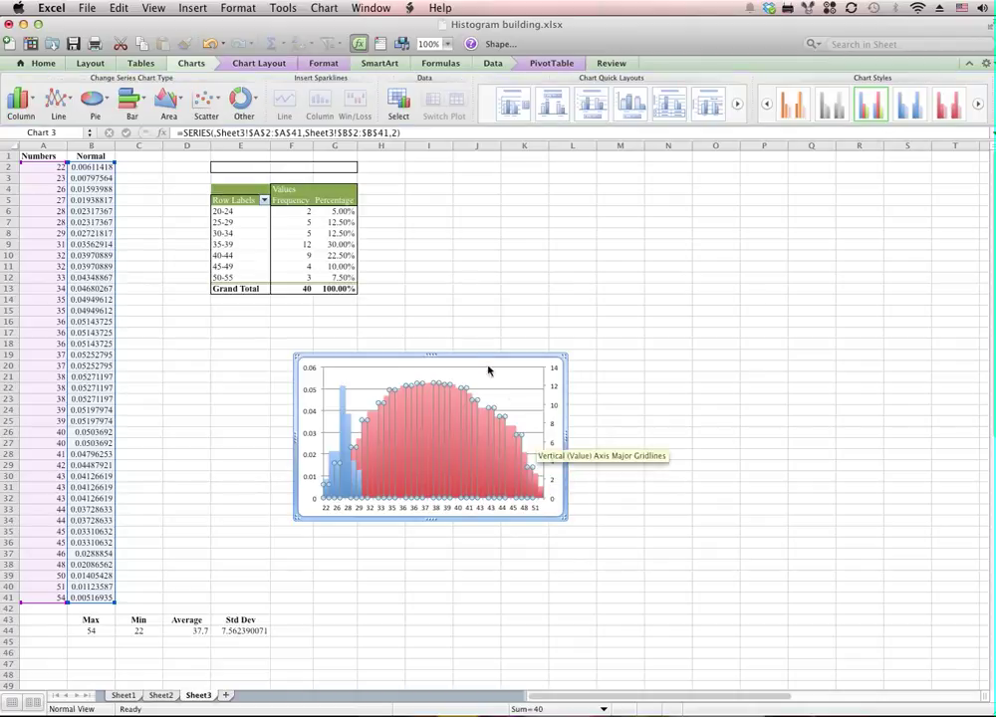
pyautogui.click(217, 108)
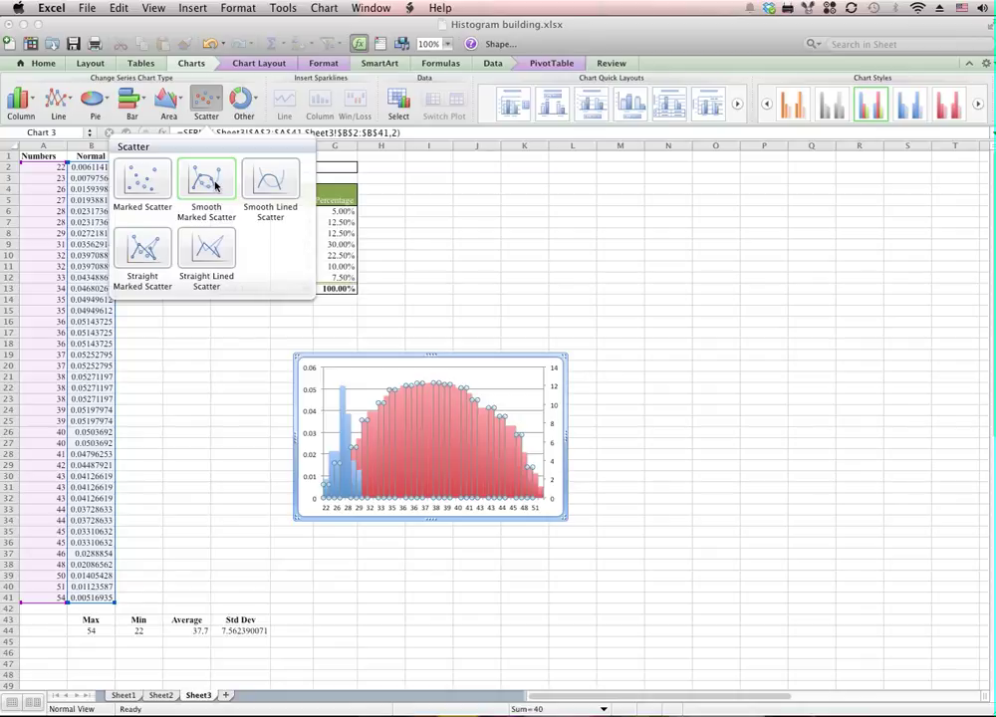
pyautogui.click(270, 183)
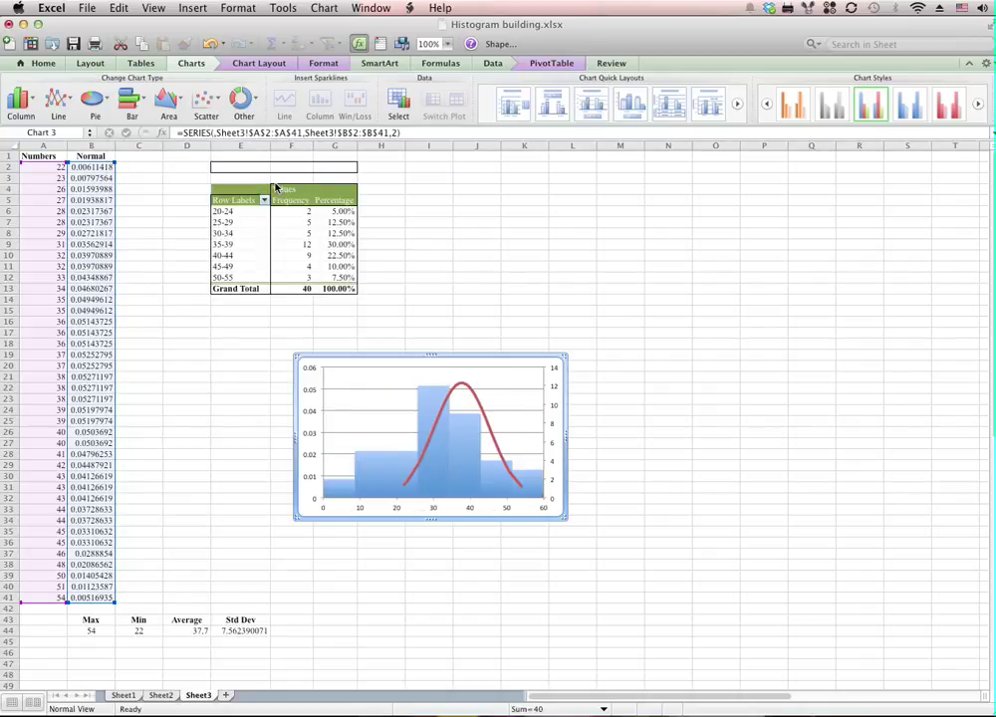
# Try plotting the normal curve series on the secondary axis, and cancel the change.
pyautogui.doubleClick(412, 486)
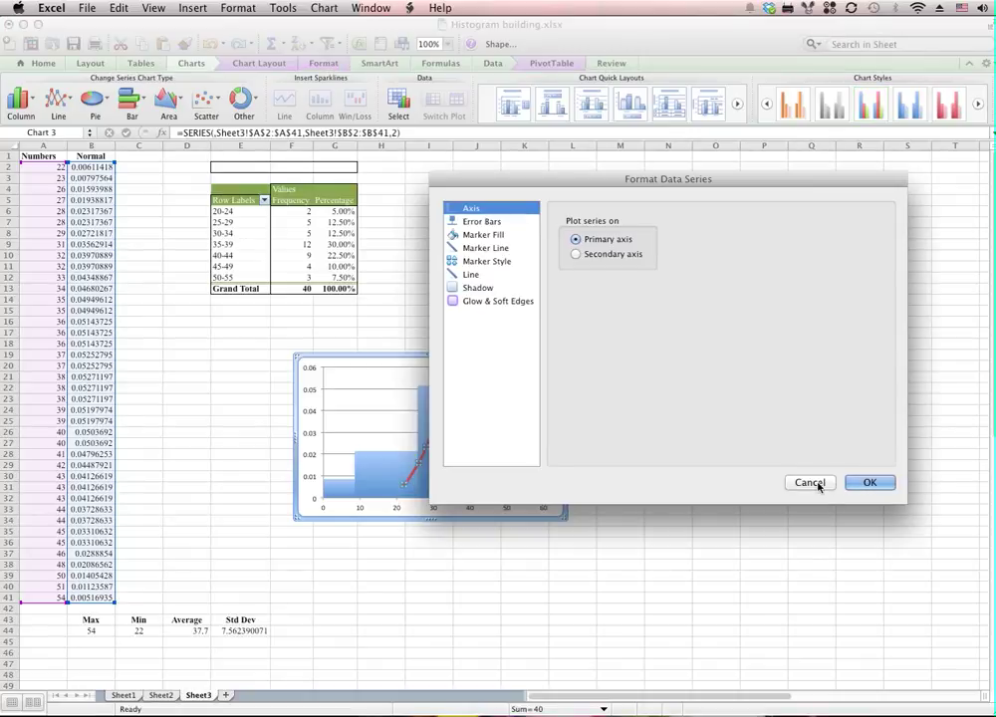
pyautogui.click(818, 482)
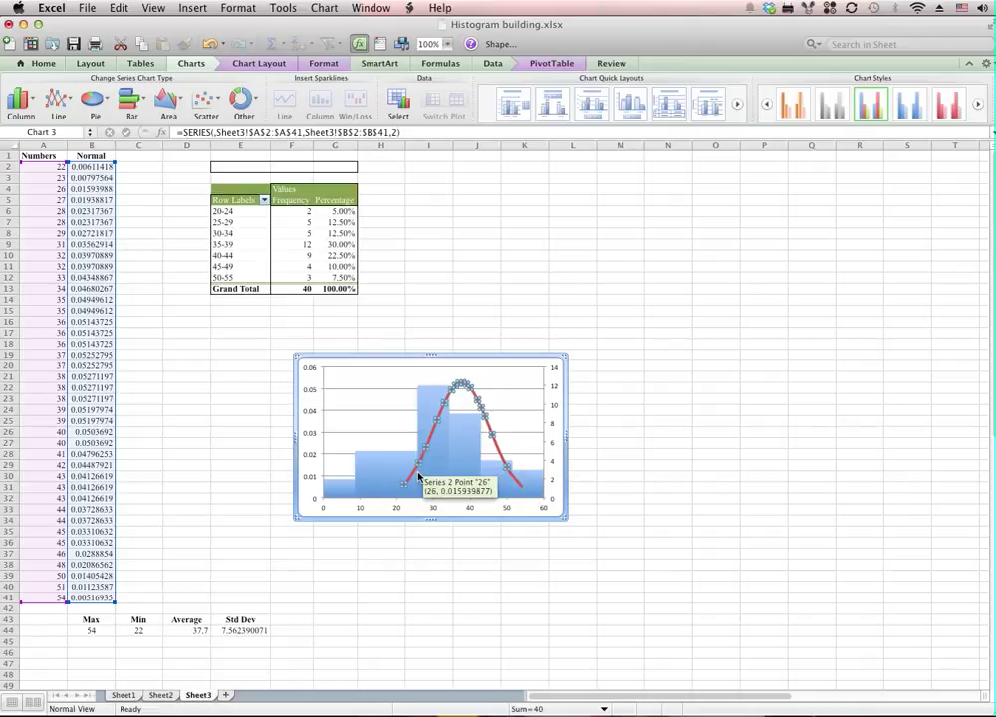
pyautogui.doubleClick(423, 472)
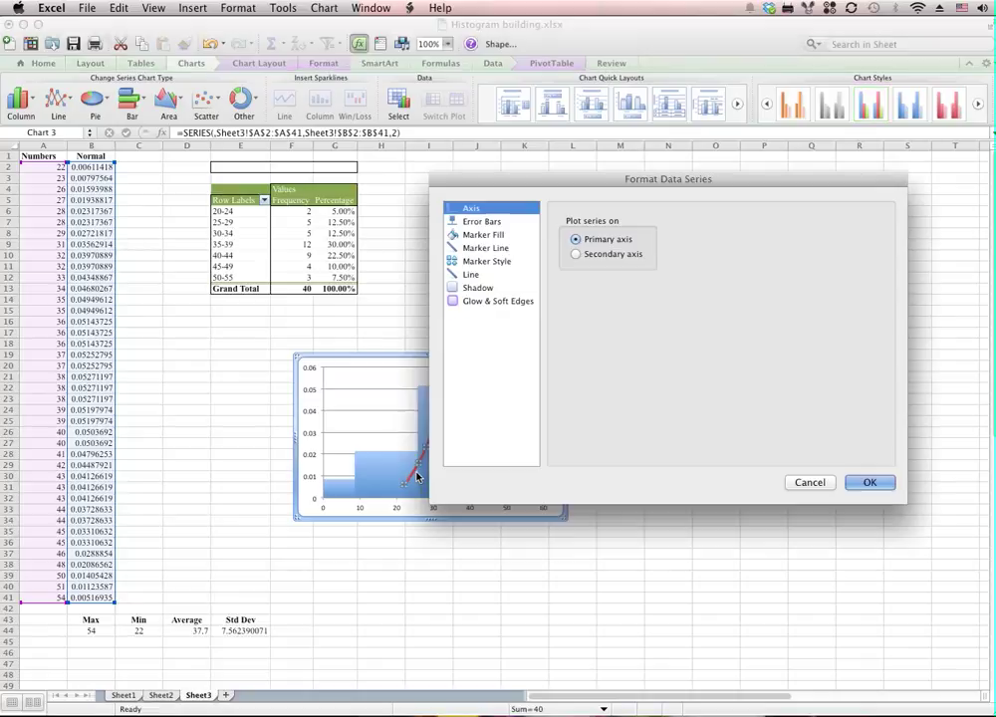
pyautogui.click(607, 255)
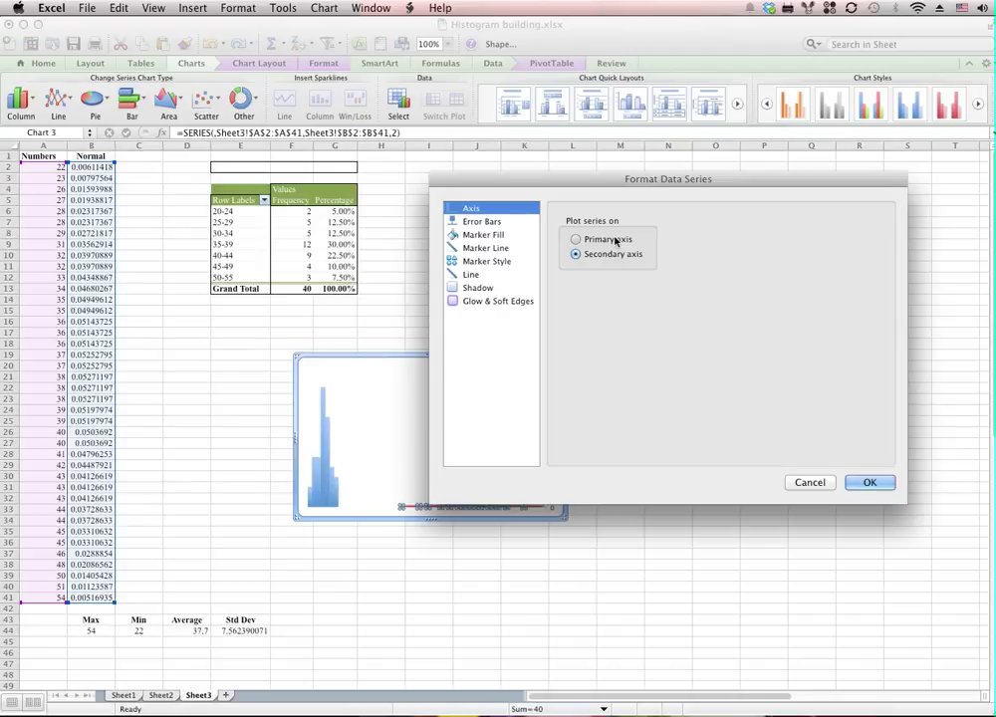
pyautogui.click(614, 240)
pyautogui.click(809, 483)
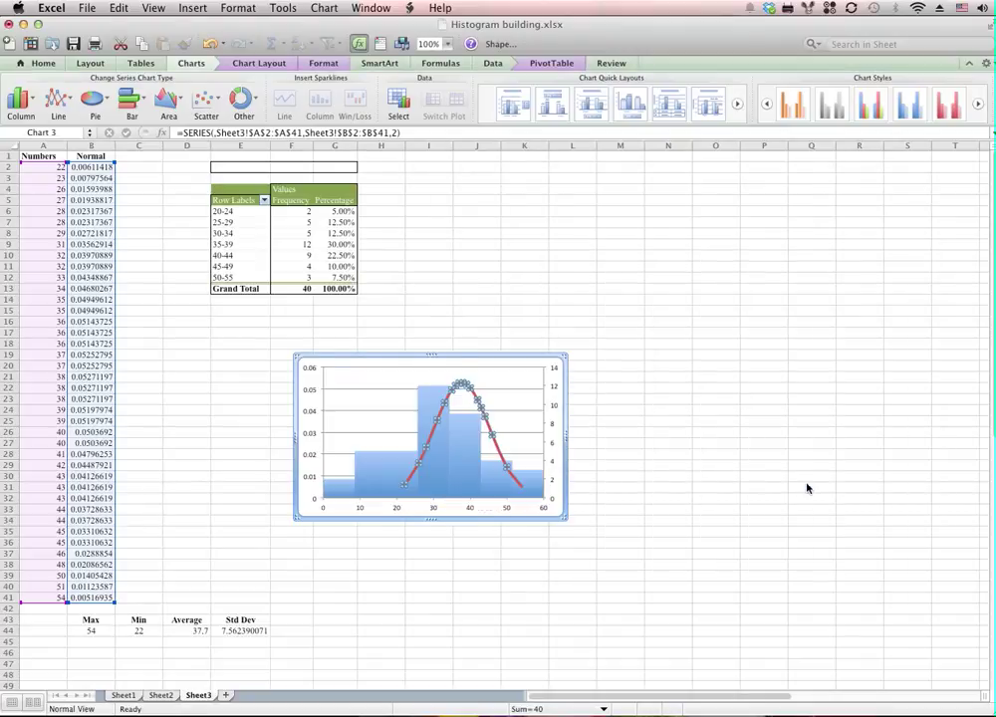
pyautogui.rightClick(416, 483)
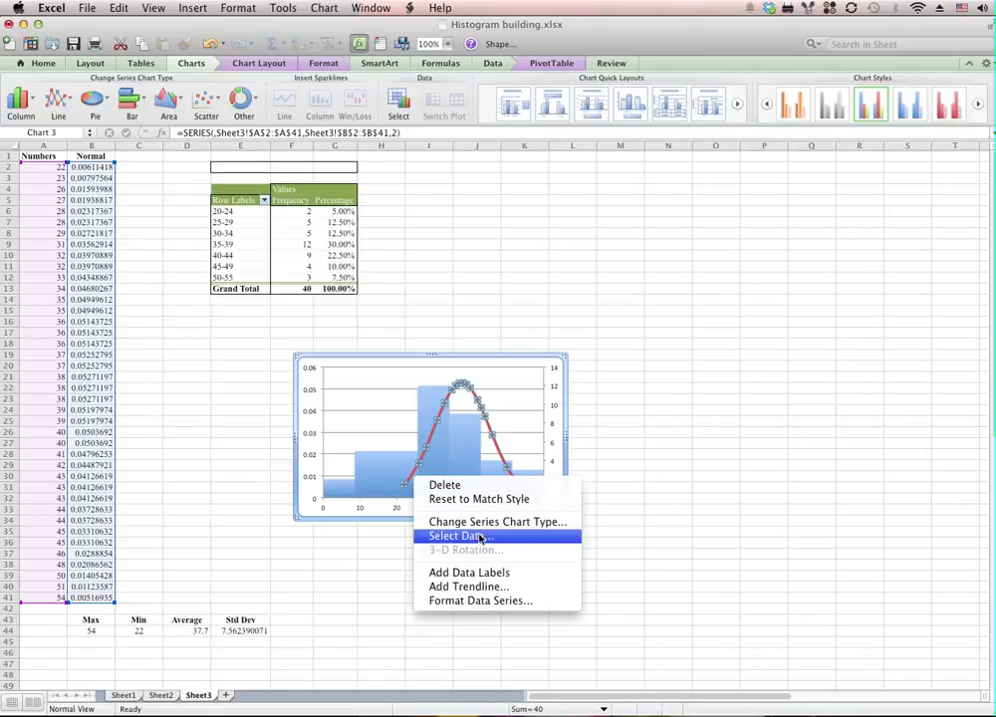
pyautogui.click(508, 600)
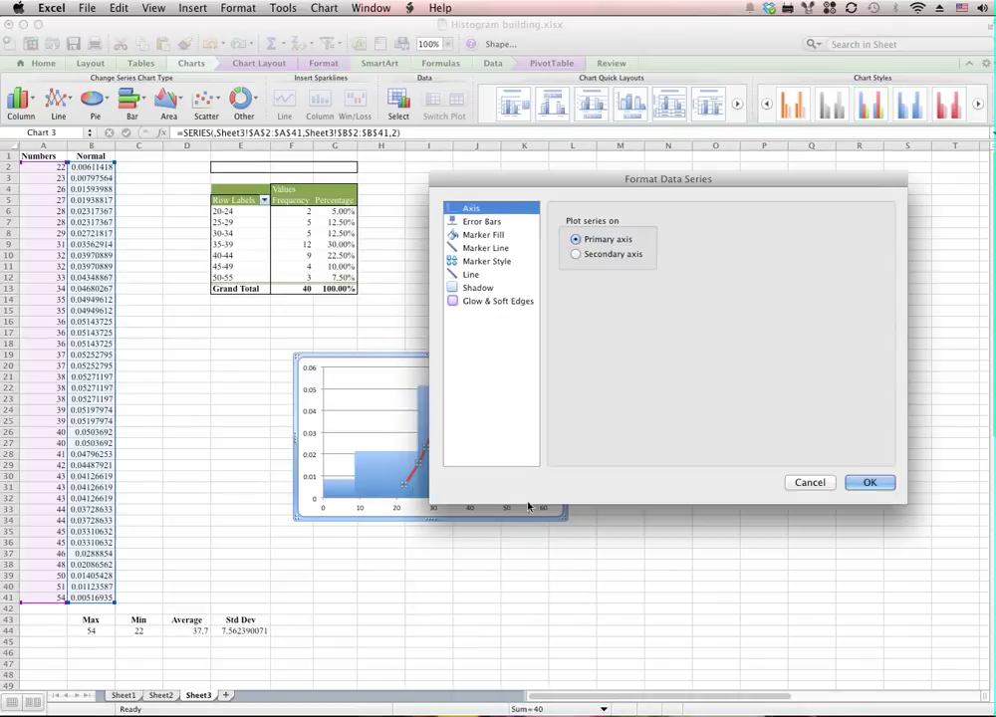
pyautogui.click(811, 484)
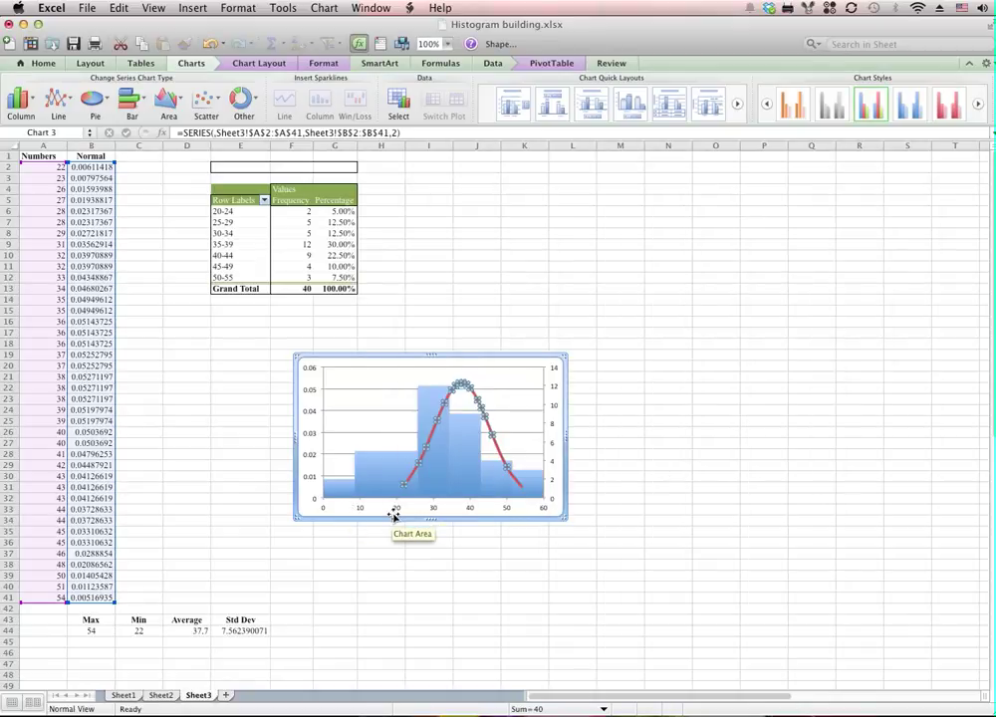
pyautogui.click(376, 482)
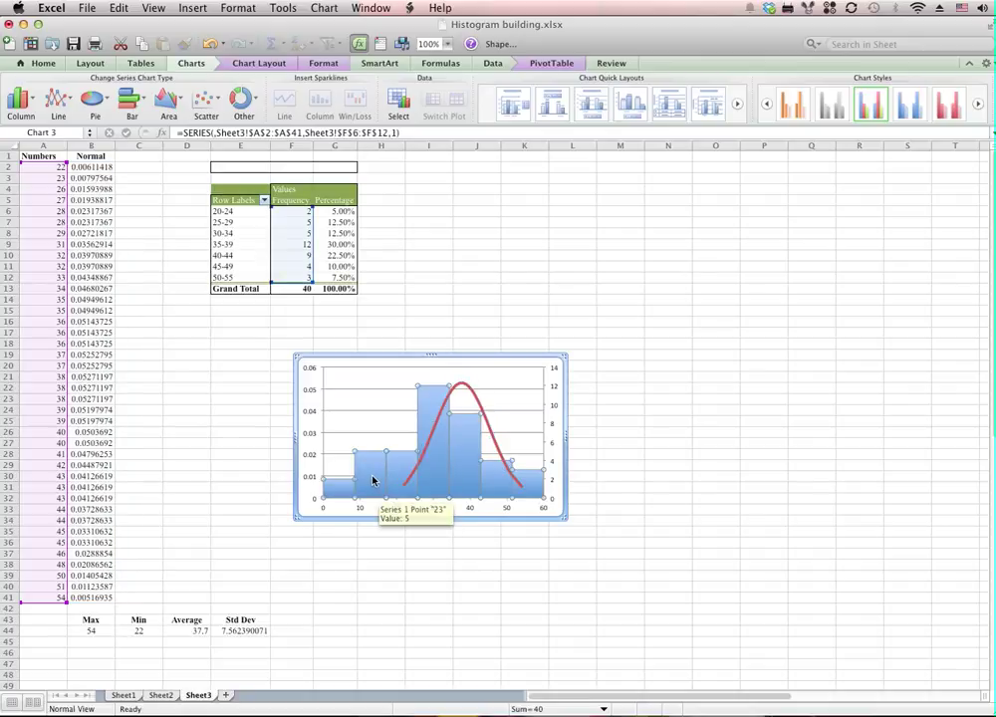
pyautogui.rightClick(374, 481)
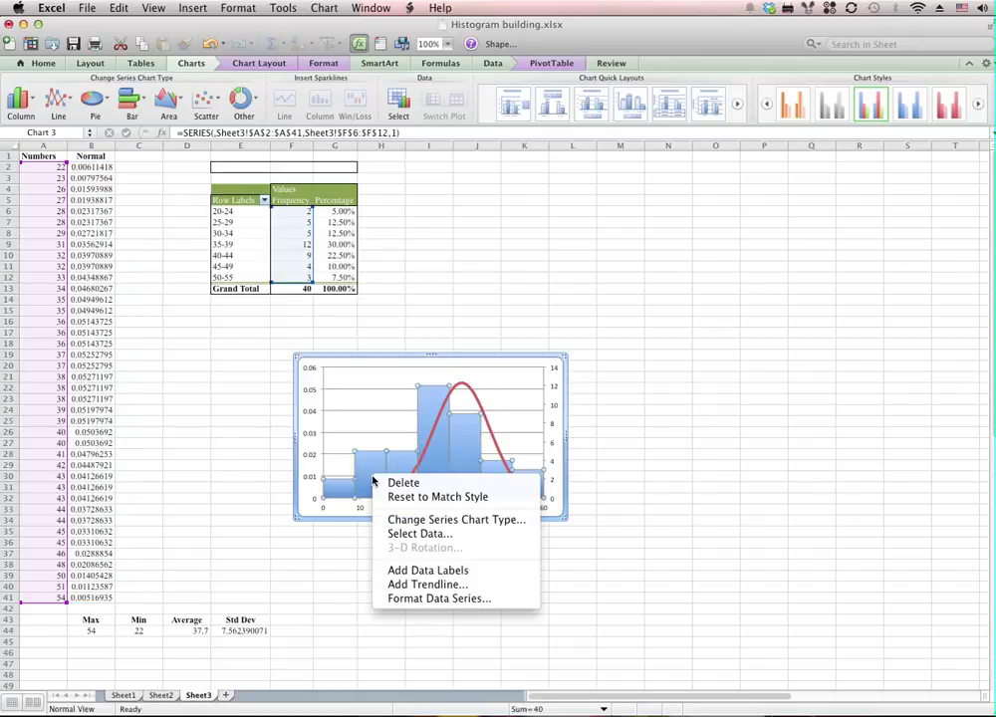
pyautogui.click(429, 598)
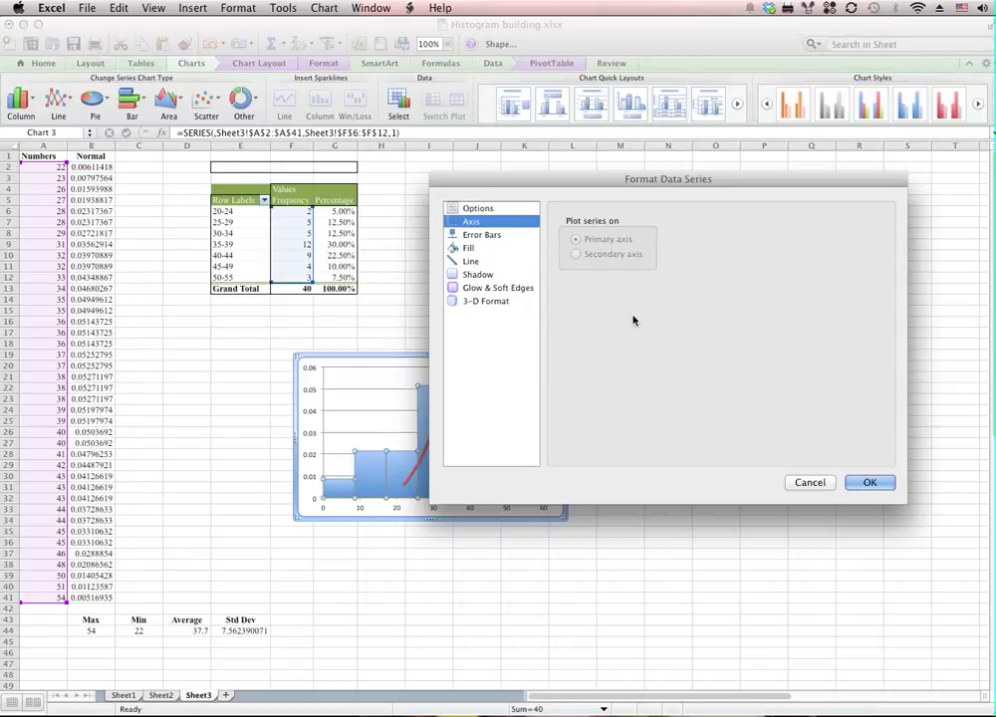
pyautogui.click(818, 482)
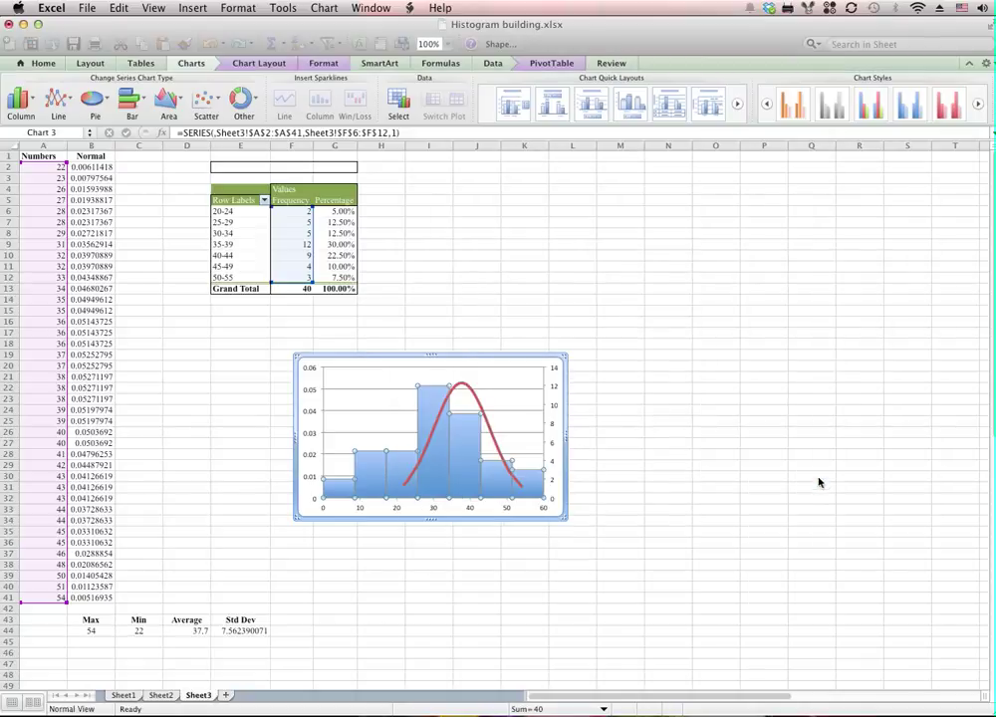
# Review the normal curve series' axis, error bar, marker and shadow formatting options without applying changes.
pyautogui.click(440, 427)
pyautogui.rightClick(440, 425)
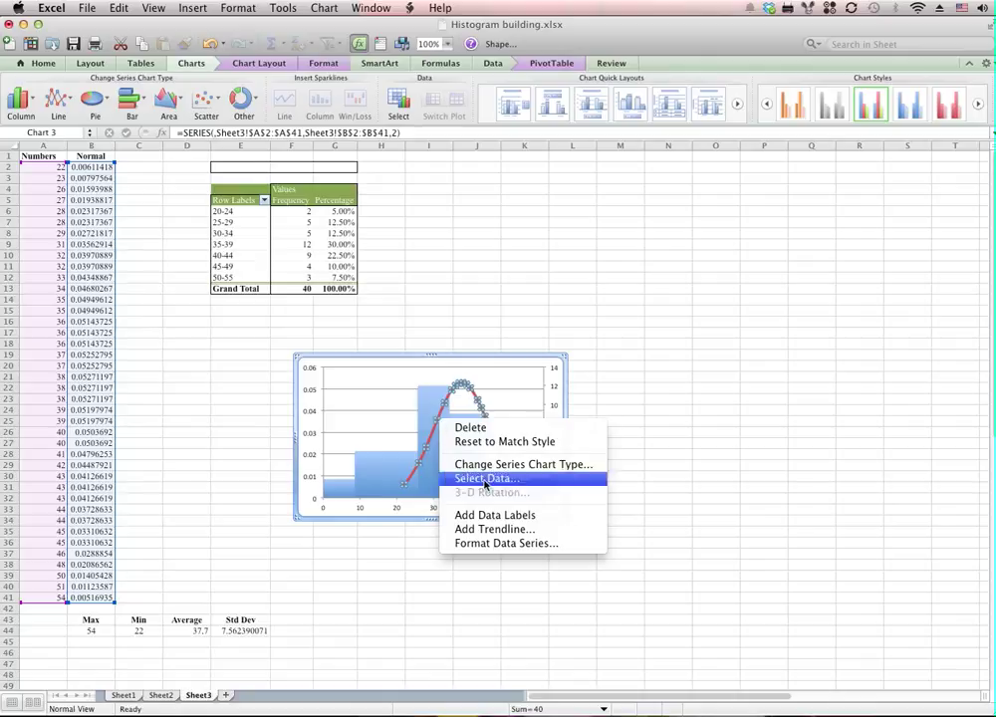
pyautogui.click(516, 542)
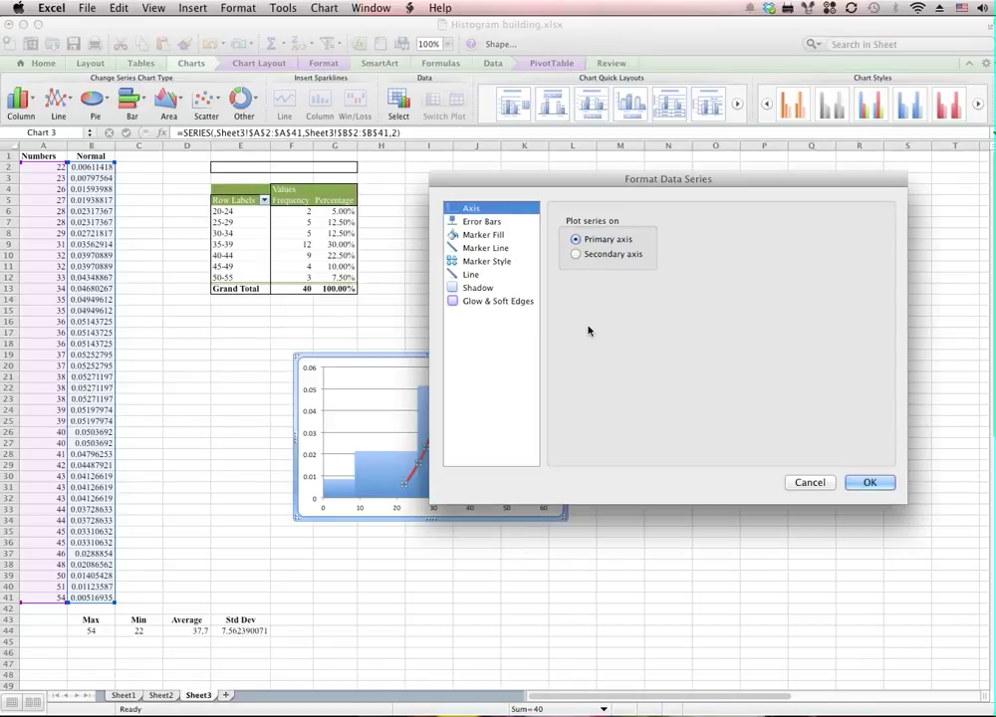
pyautogui.click(506, 222)
pyautogui.click(497, 236)
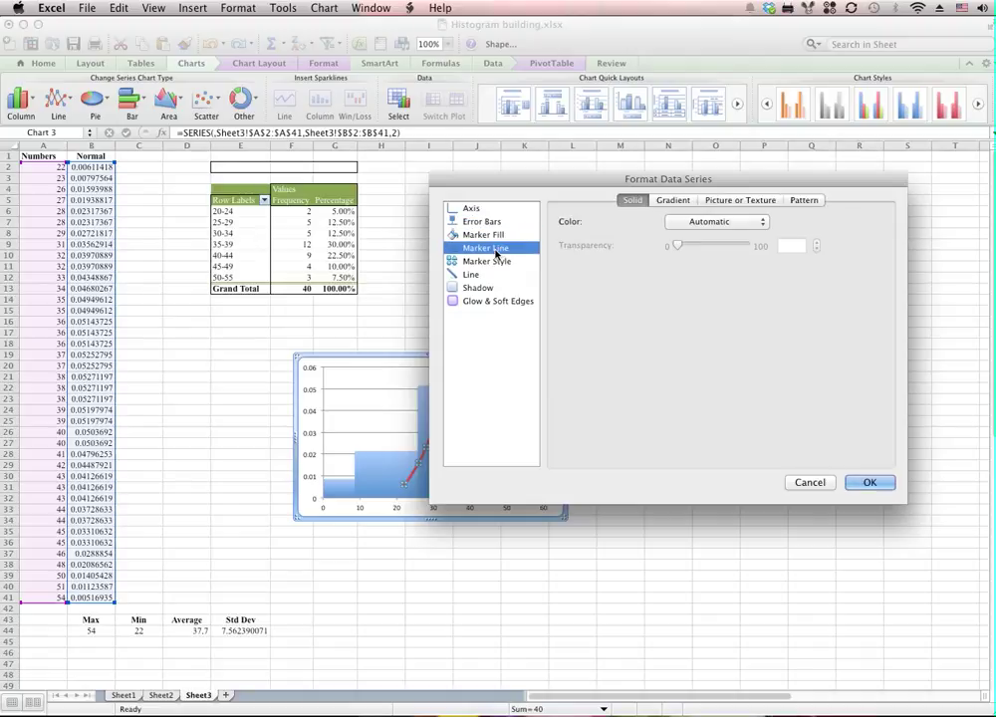
pyautogui.click(490, 248)
pyautogui.click(488, 261)
pyautogui.click(484, 287)
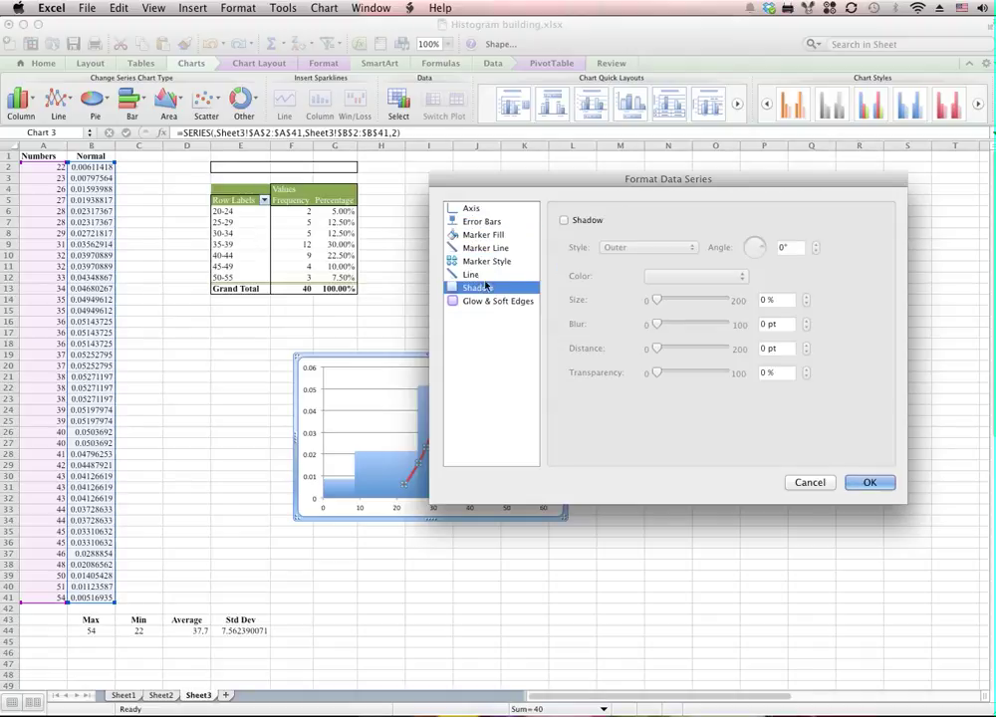
pyautogui.click(792, 482)
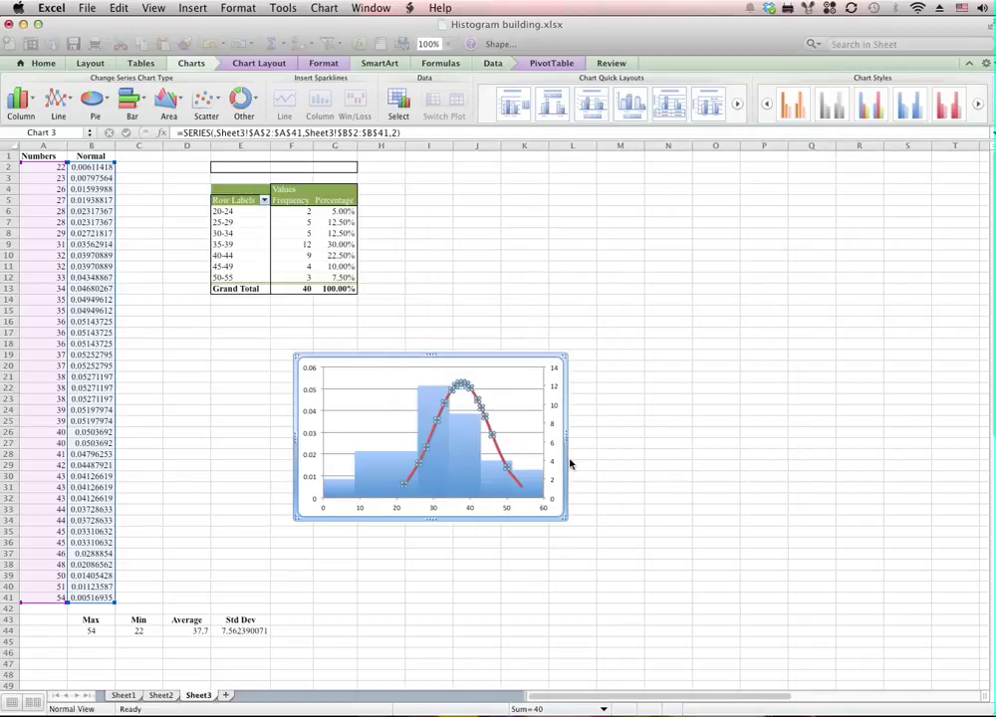
pyautogui.click(492, 437)
pyautogui.doubleClick(494, 439)
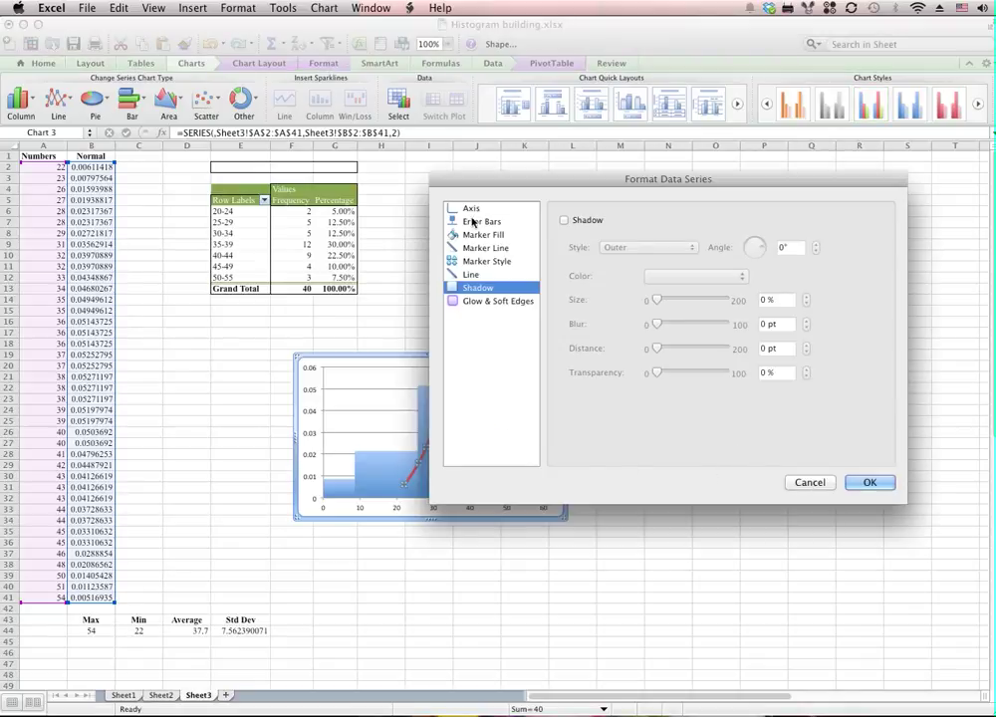
pyautogui.click(471, 209)
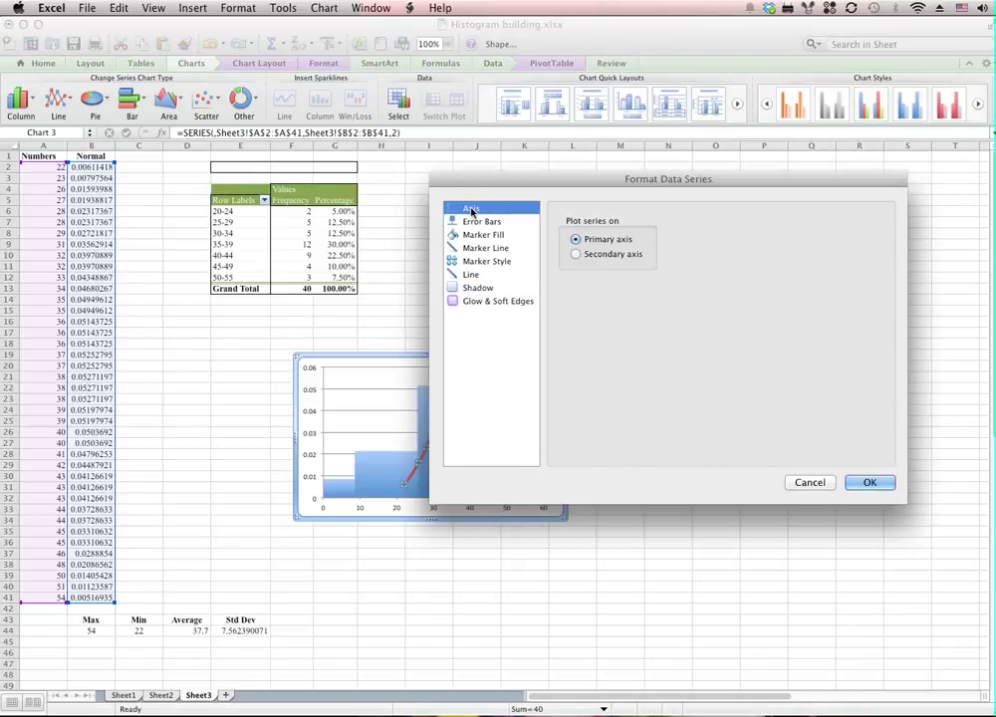
pyautogui.click(811, 485)
pyautogui.click(513, 425)
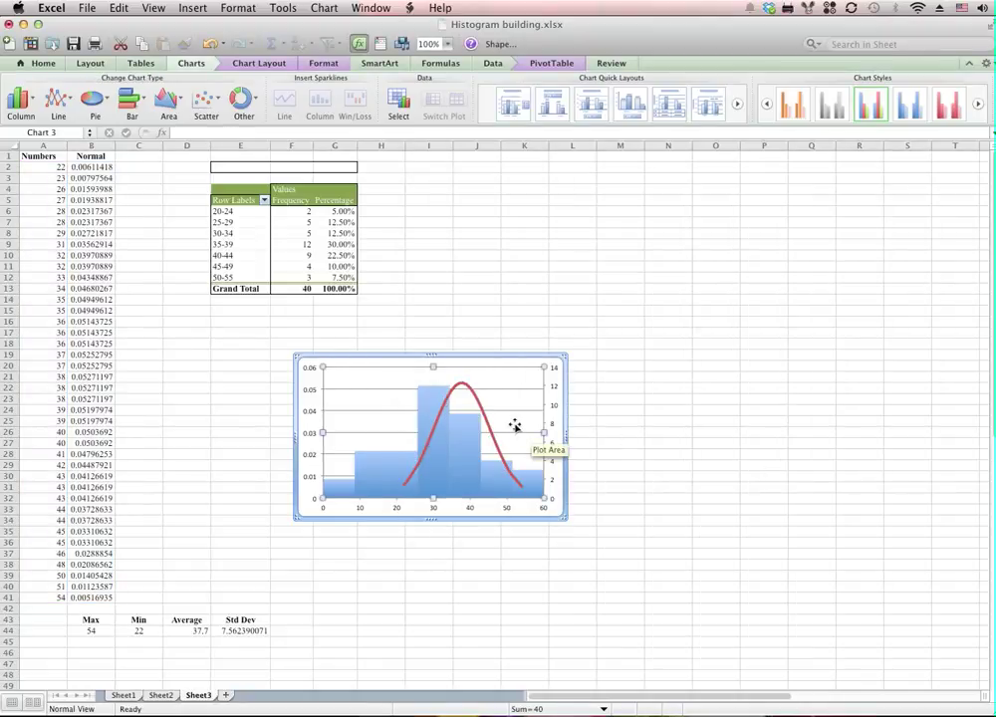
# Set the chart's horizontal axis minimum to 15 after trying 20, and enlarge the chart so its upper corner reaches cell C12.
pyautogui.doubleClick(398, 511)
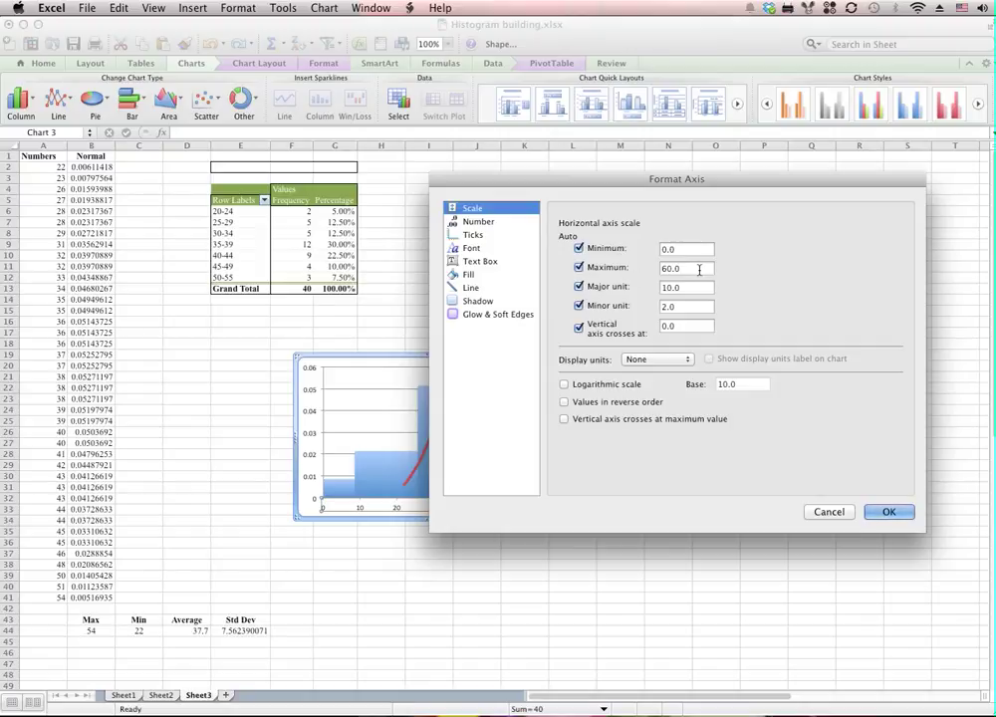
pyautogui.click(658, 269)
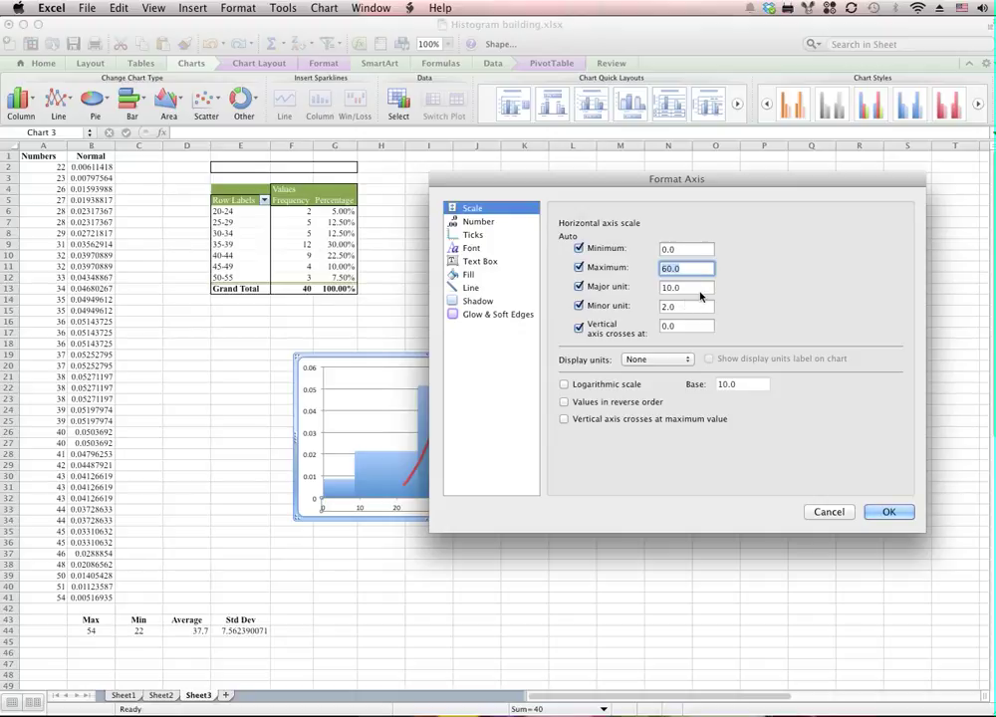
pyautogui.moveTo(658, 190); pyautogui.dragTo(763, 203)
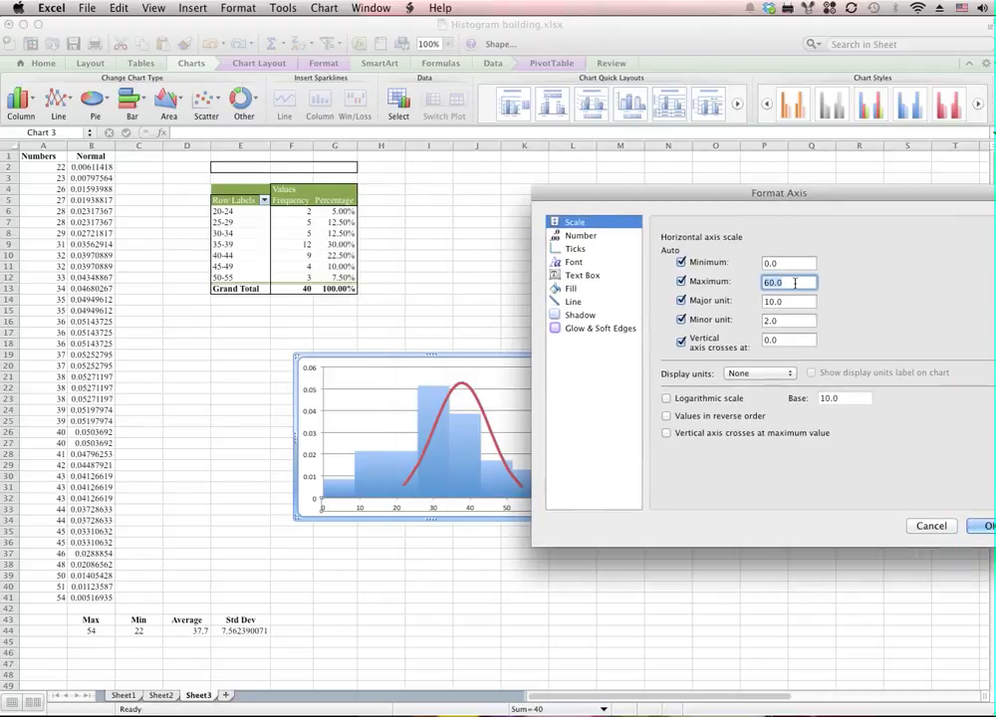
pyautogui.click(772, 262)
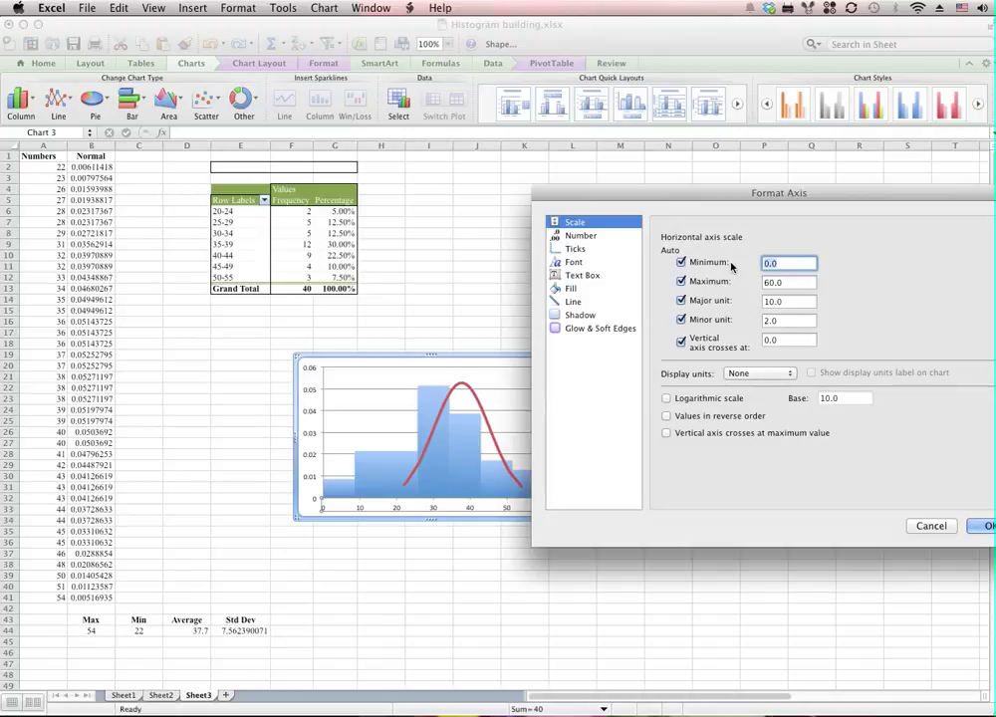
pyautogui.write('20')
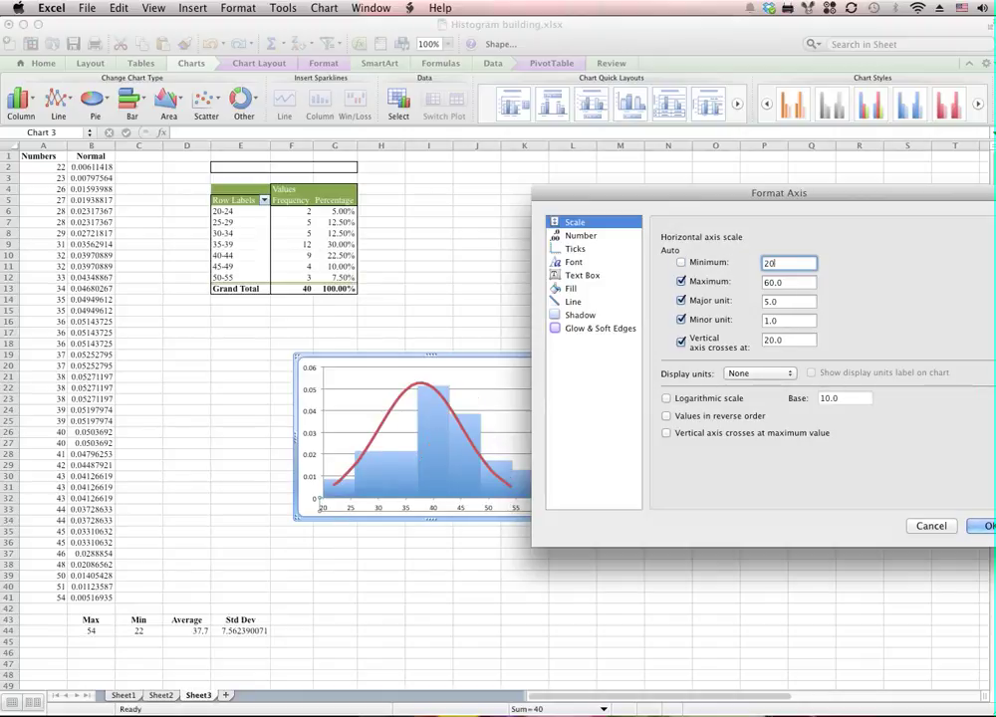
pyautogui.moveTo(761, 199); pyautogui.dragTo(825, 213)
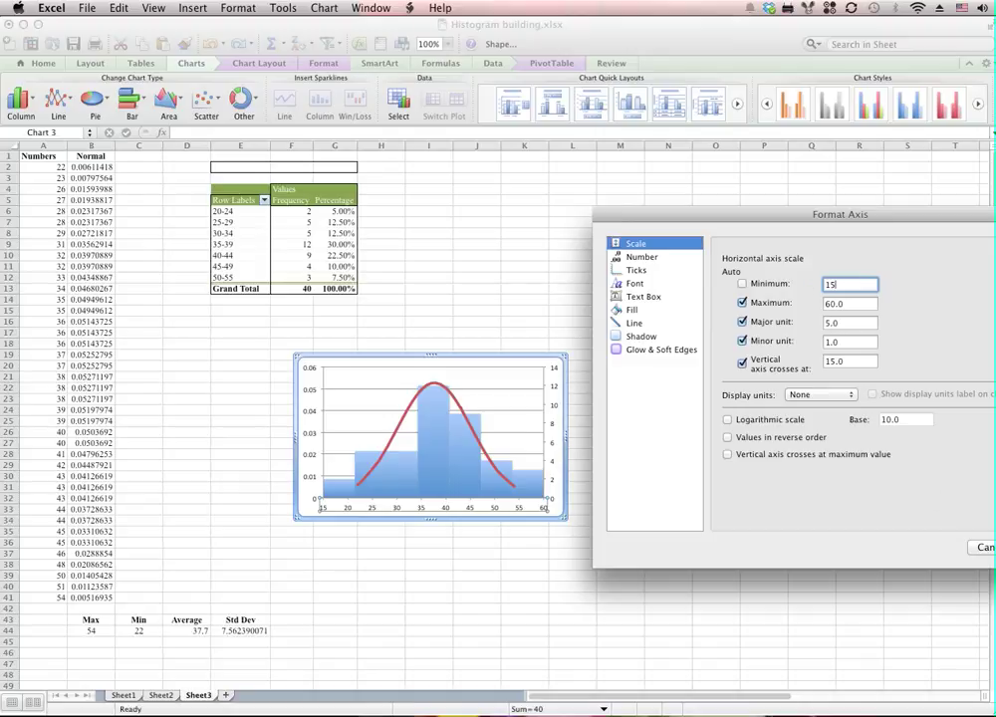
pyautogui.moveTo(907, 211); pyautogui.dragTo(808, 196)
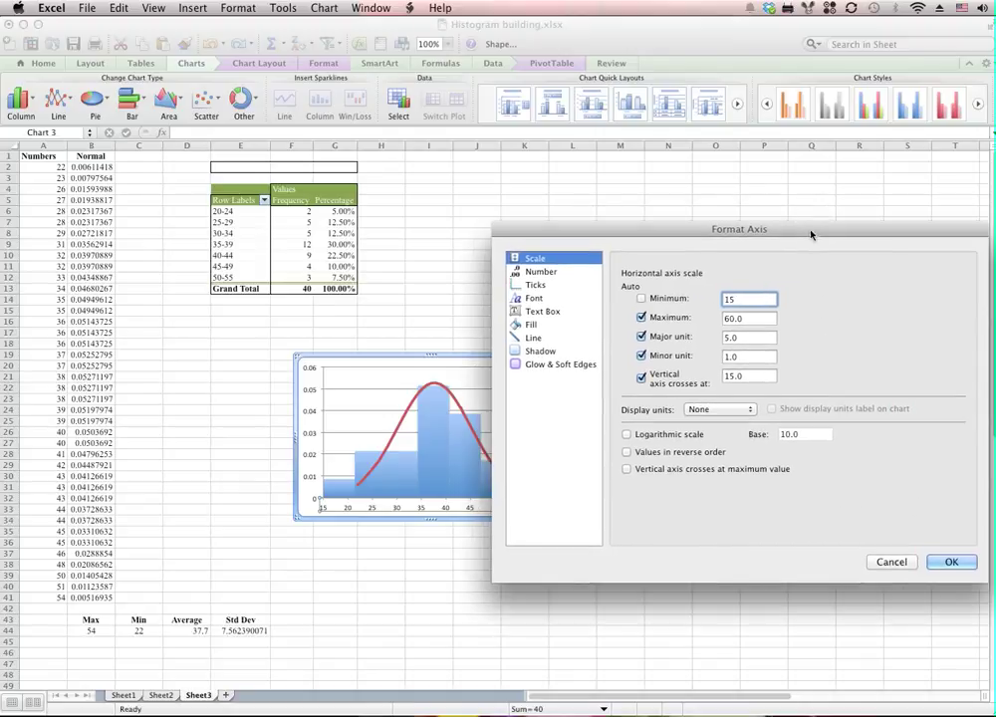
pyautogui.click(947, 563)
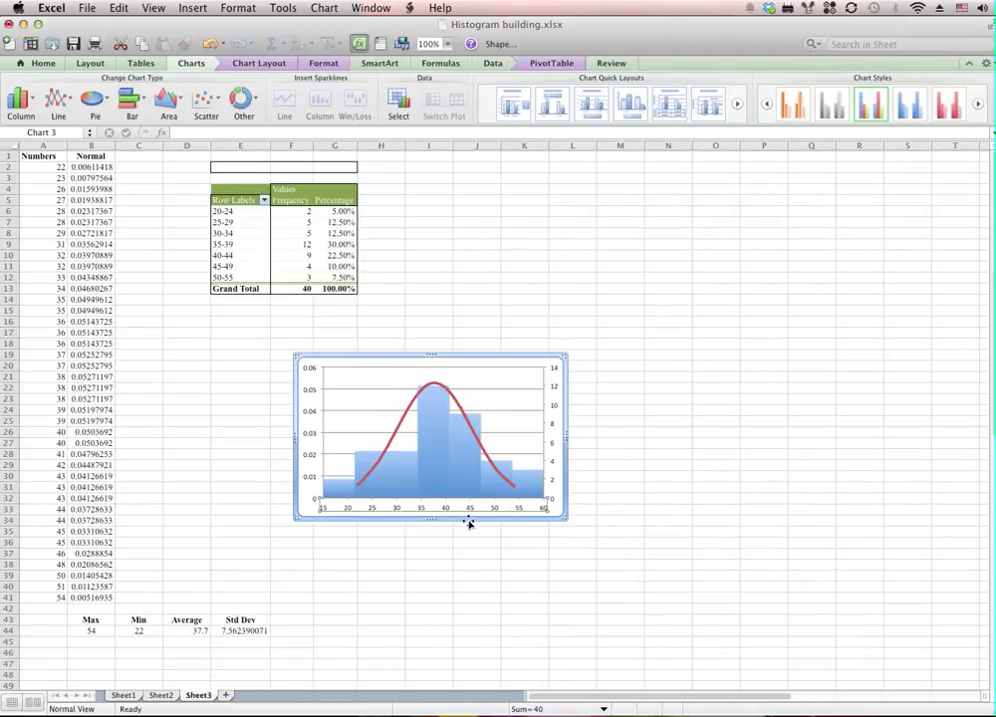
pyautogui.doubleClick(447, 511)
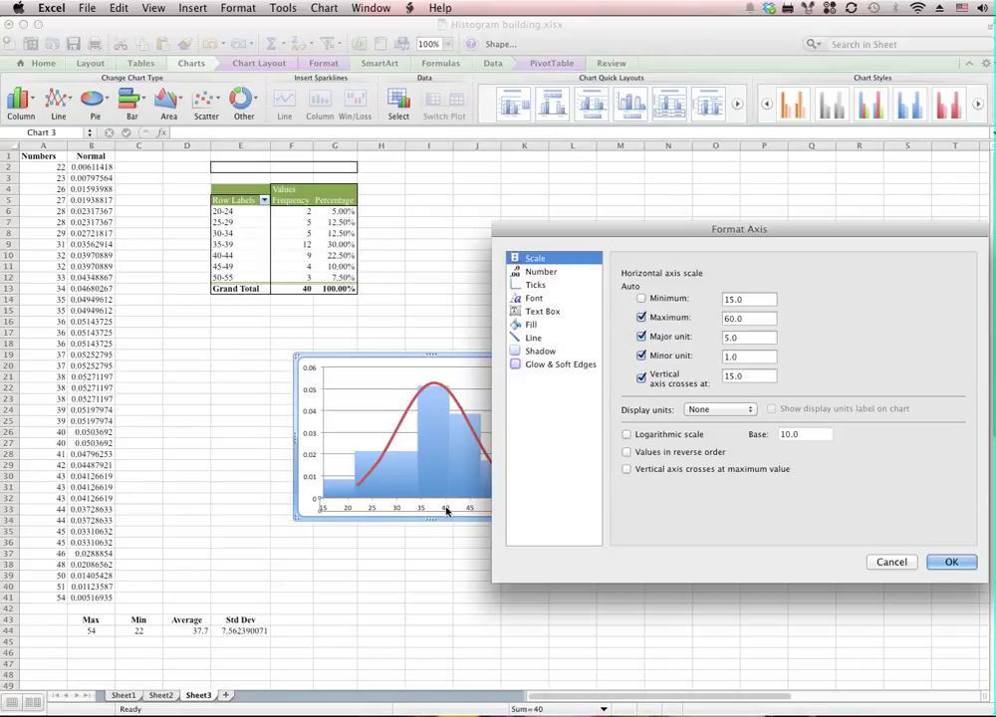
pyautogui.click(951, 562)
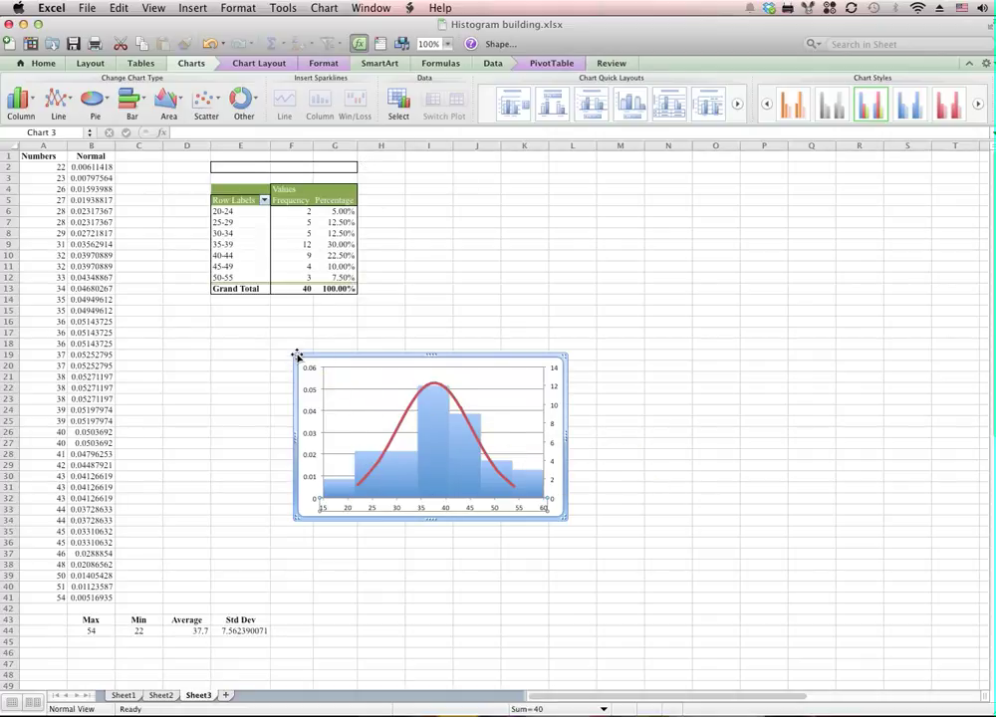
pyautogui.moveTo(296, 357); pyautogui.dragTo(147, 278)
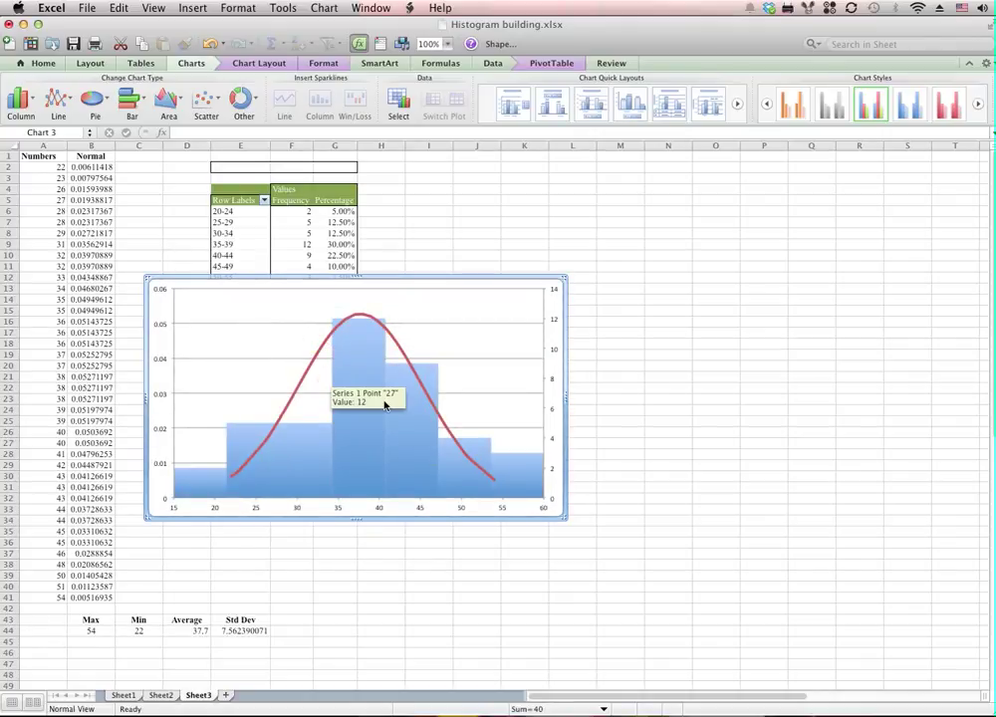
# Try adding a left-to-right secondary horizontal axis to the chart, and undo it.
pyautogui.click(280, 65)
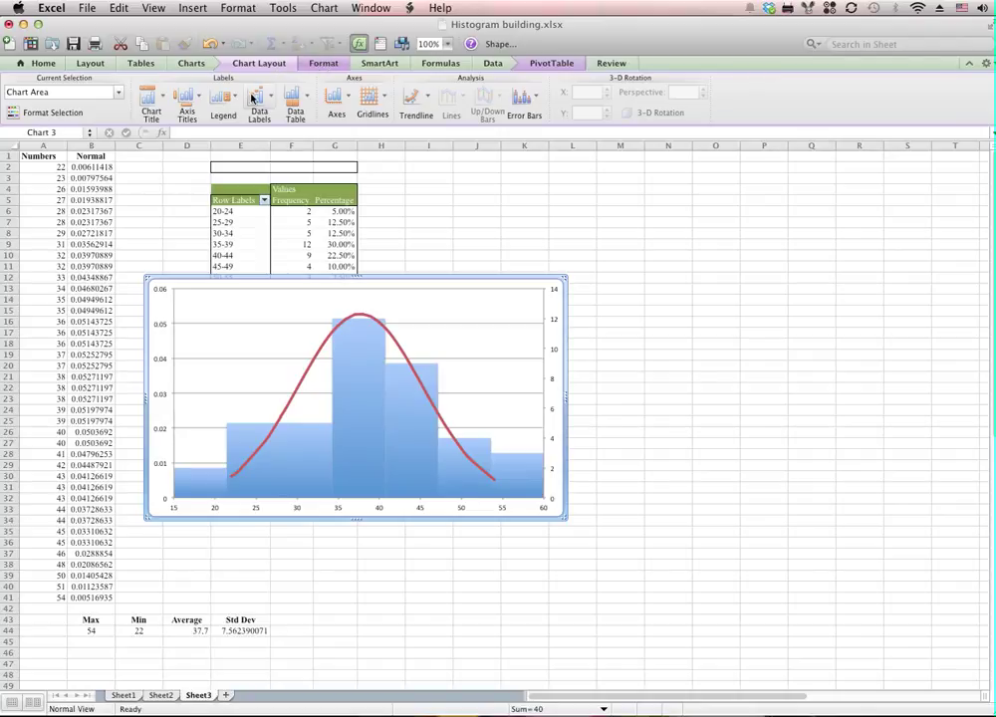
pyautogui.click(334, 106)
pyautogui.moveTo(373, 121)
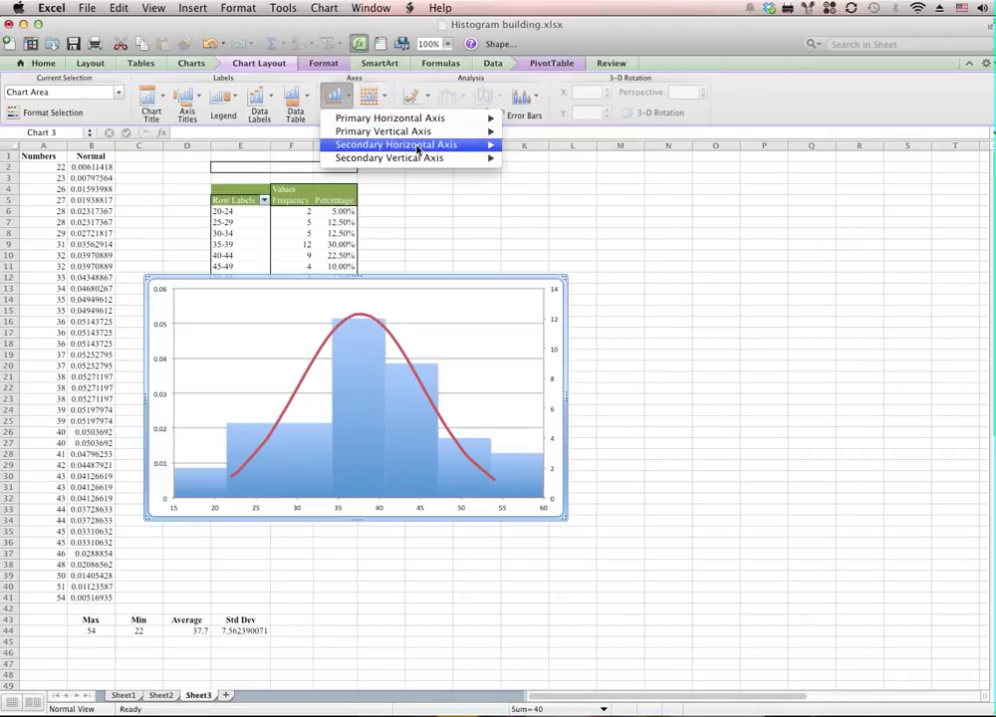
pyautogui.moveTo(418, 152)
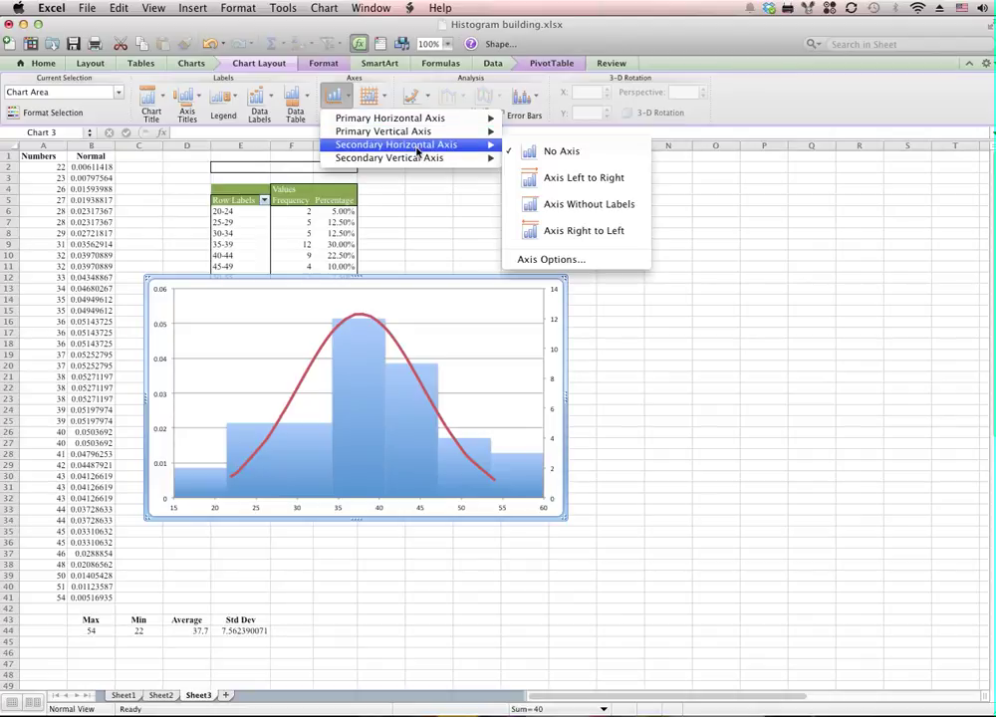
pyautogui.click(612, 183)
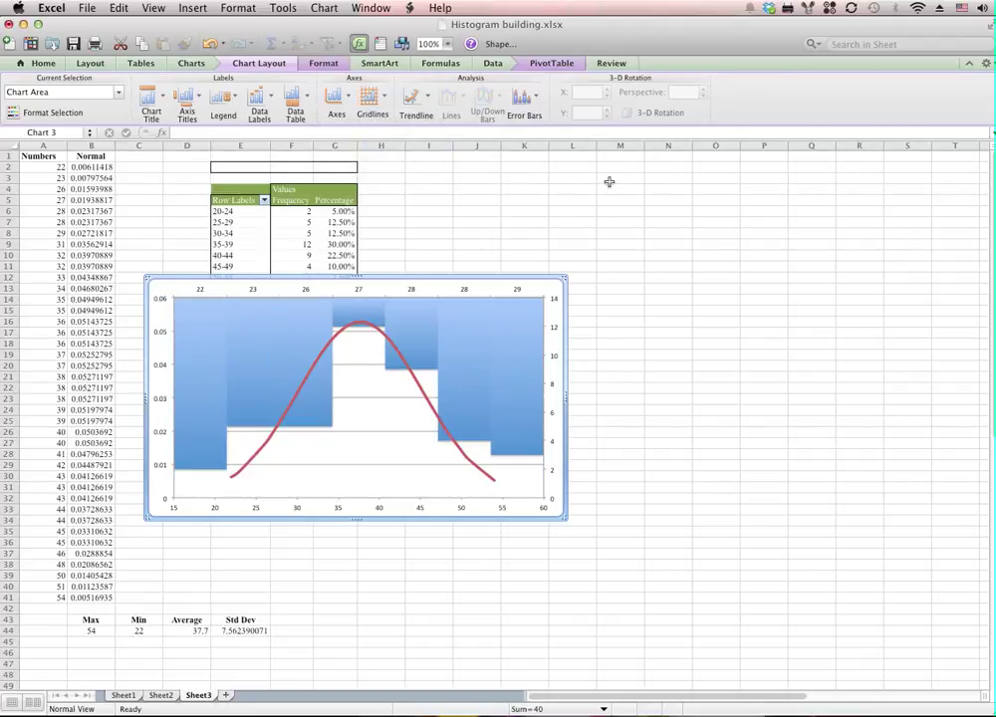
pyautogui.press('super+z')
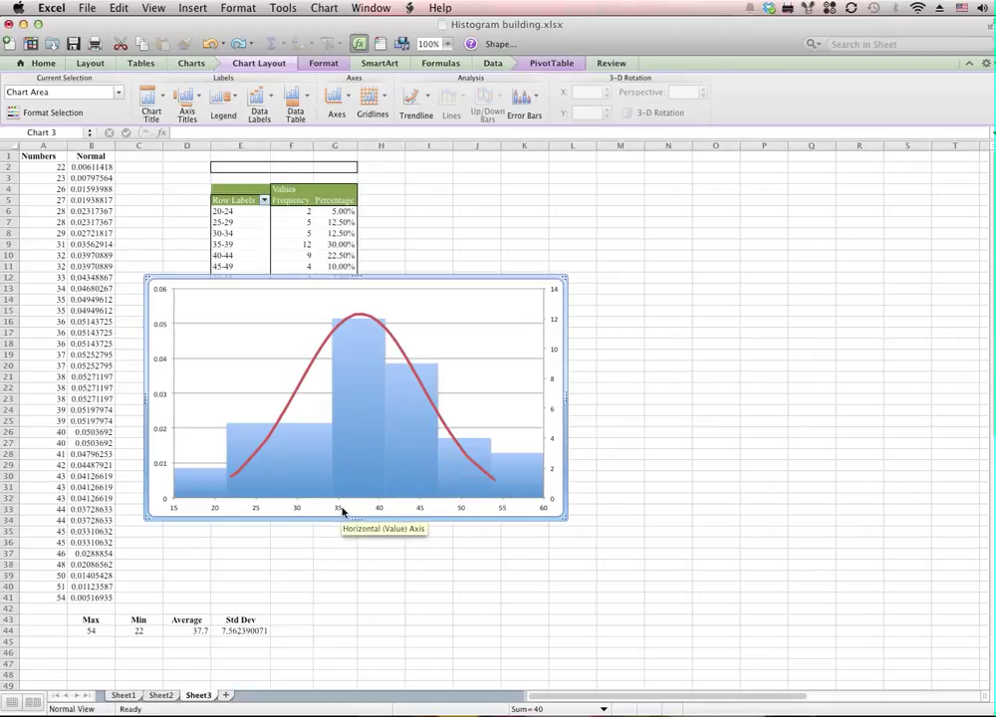
# Set the normal curve series to the secondary axis, and apply the secondary axis option again from the Frequency columns.
pyautogui.doubleClick(290, 408)
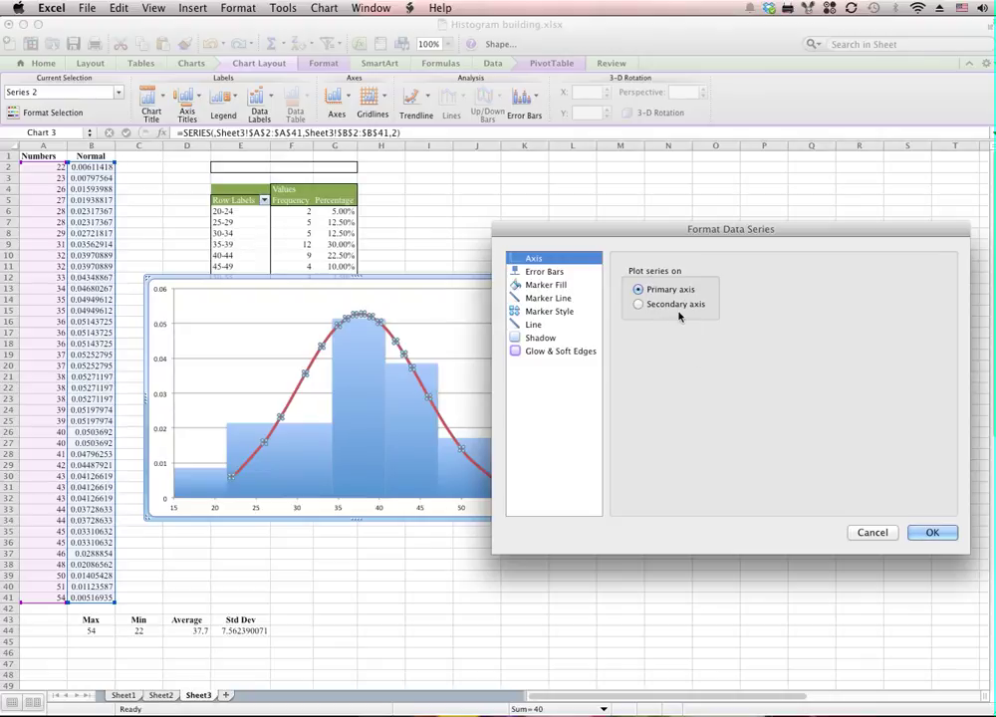
pyautogui.click(638, 304)
pyautogui.click(932, 534)
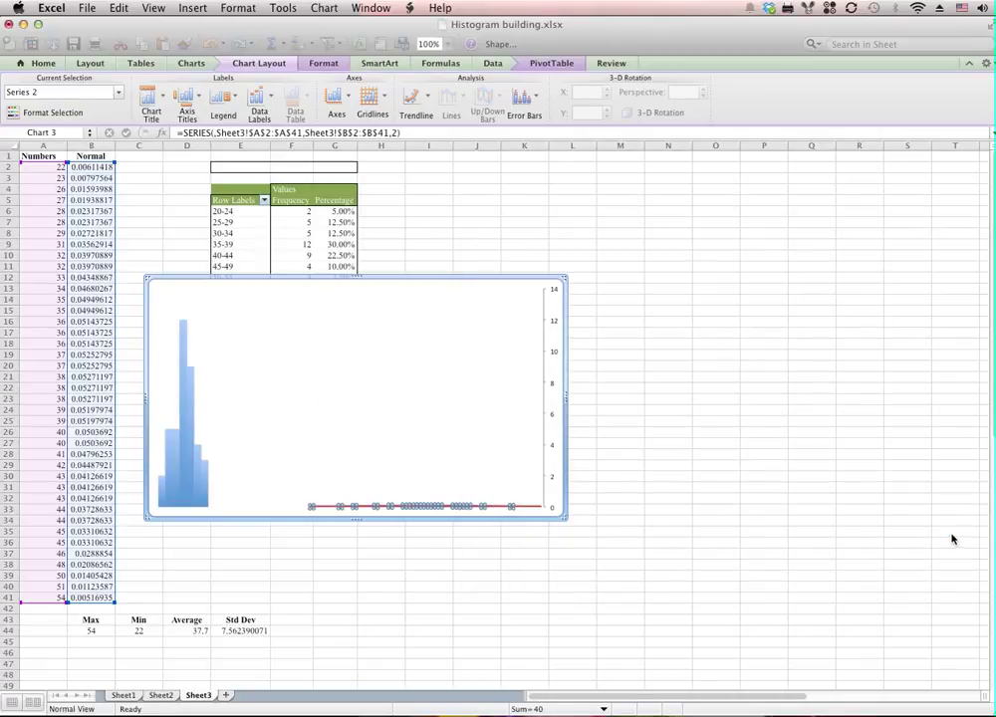
pyautogui.doubleClick(196, 457)
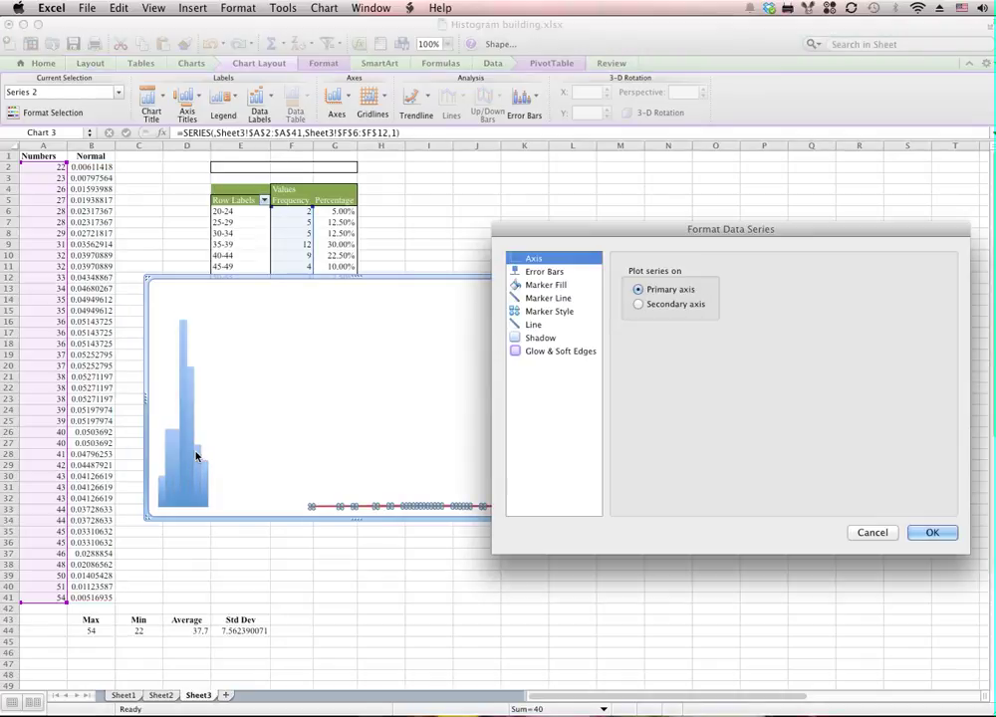
pyautogui.click(643, 305)
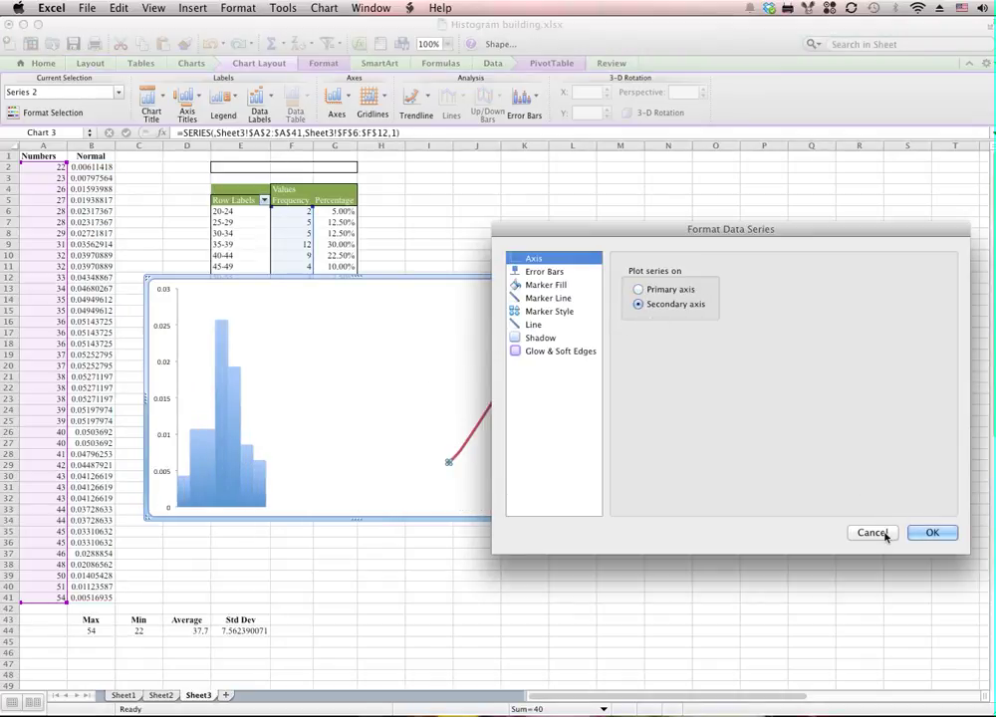
pyautogui.click(926, 534)
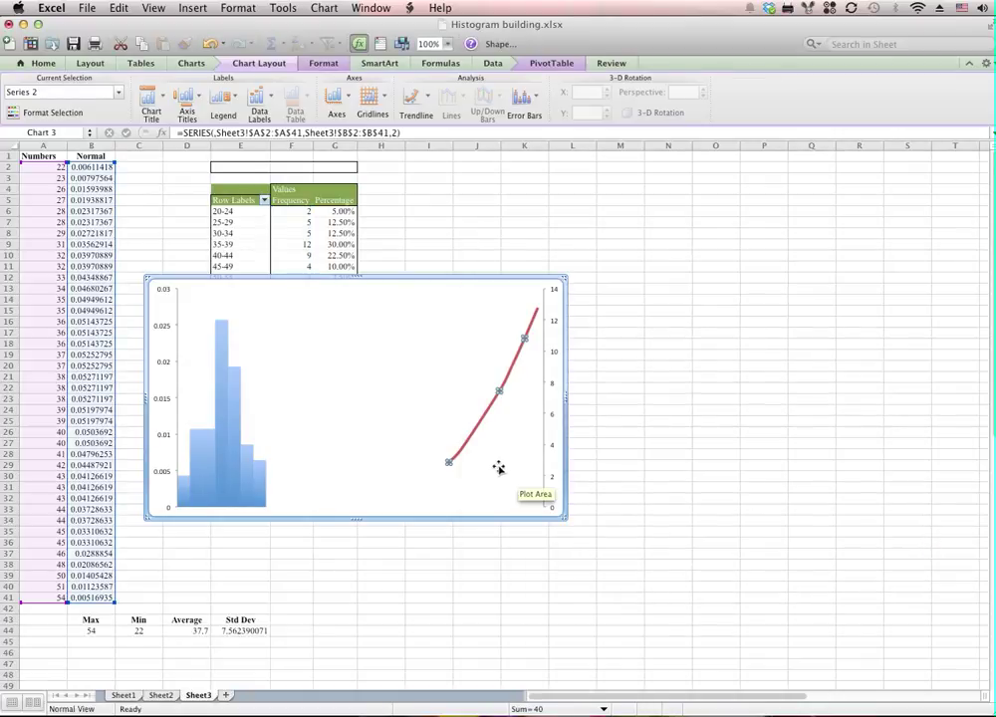
# Move the chart clear of the PivotTable and set the Frequency columns' category axis labels to the range labels in E6:E12.
pyautogui.click(245, 468)
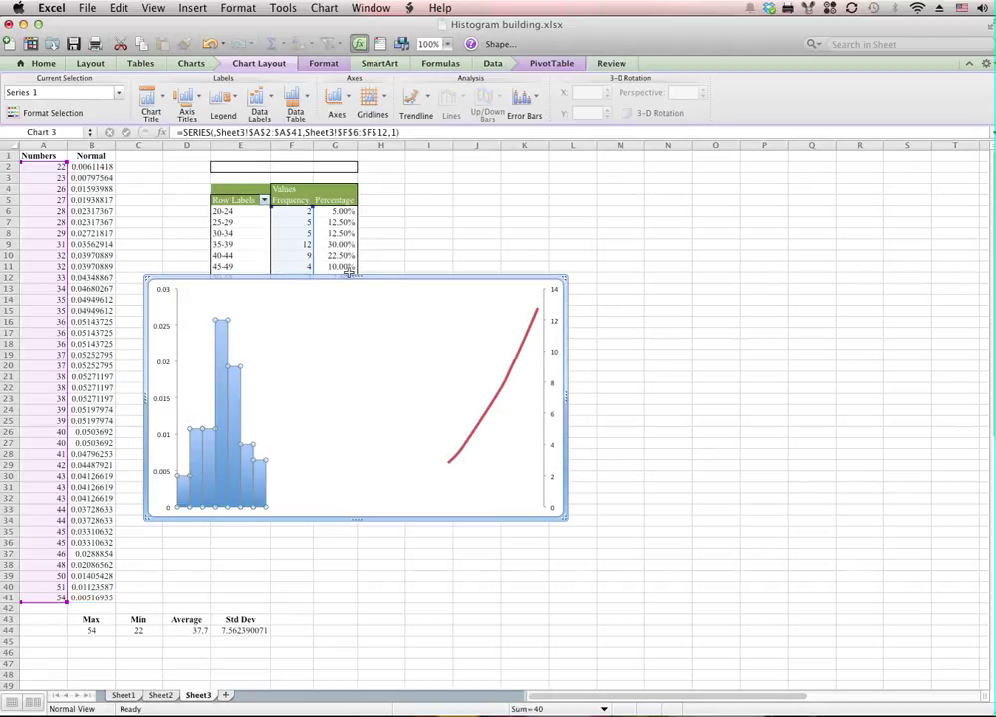
pyautogui.moveTo(345, 276); pyautogui.dragTo(614, 269)
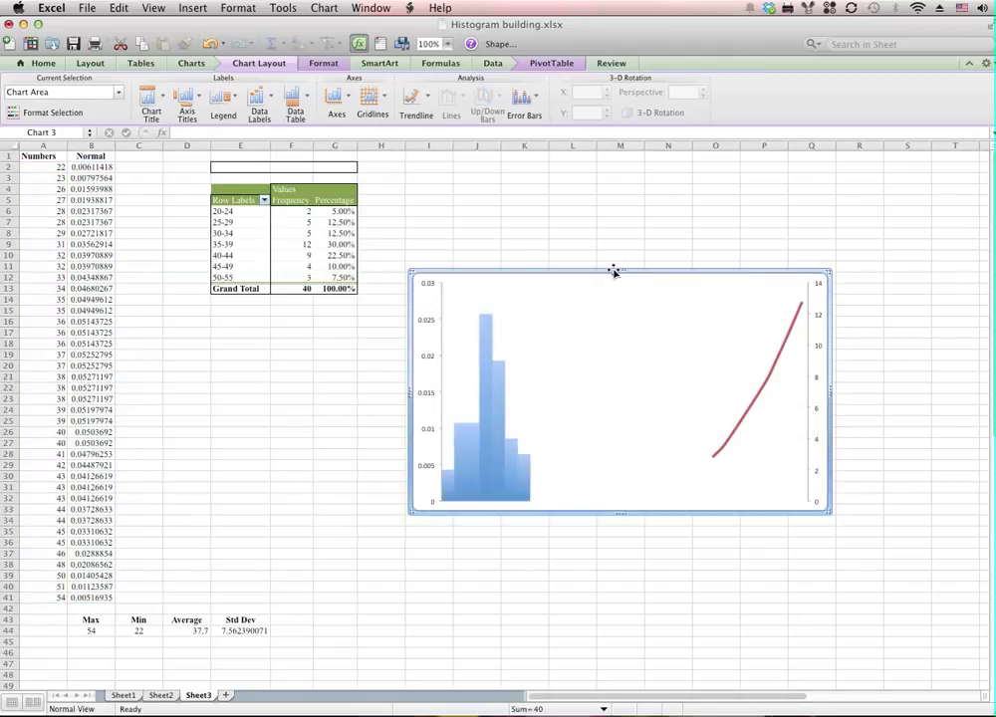
pyautogui.click(478, 462)
pyautogui.doubleClick(478, 462)
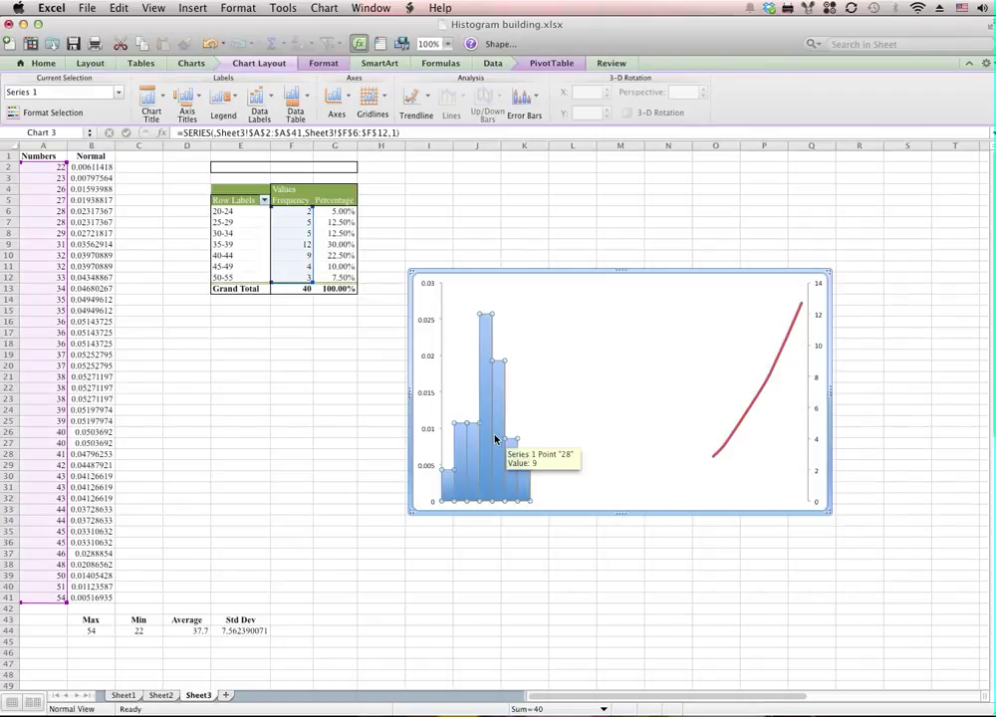
pyautogui.rightClick(495, 435)
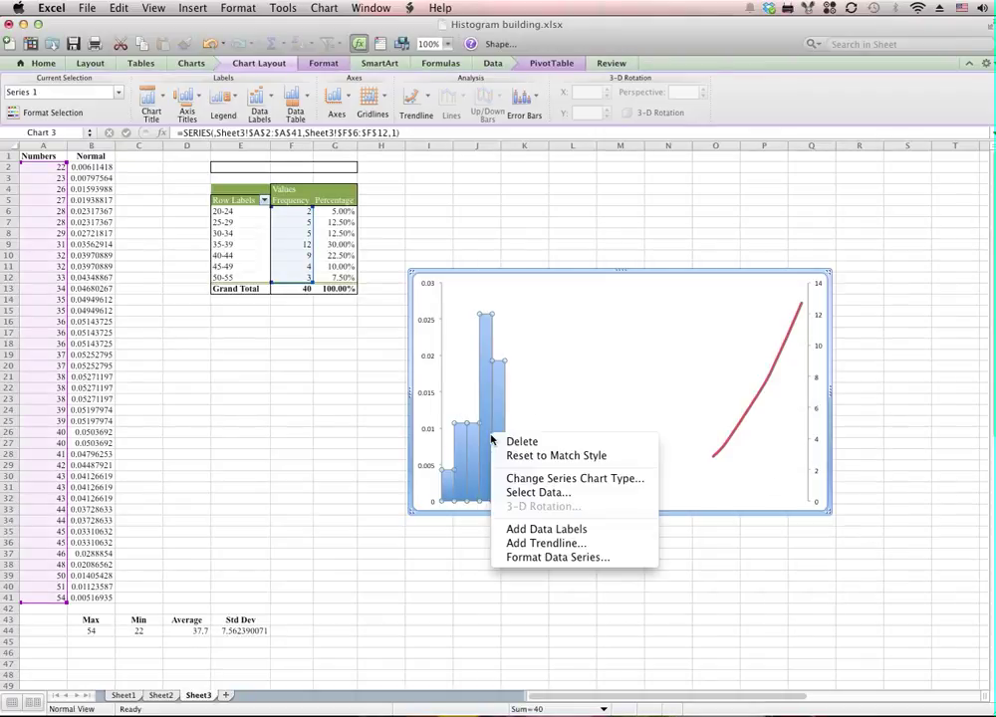
pyautogui.click(545, 494)
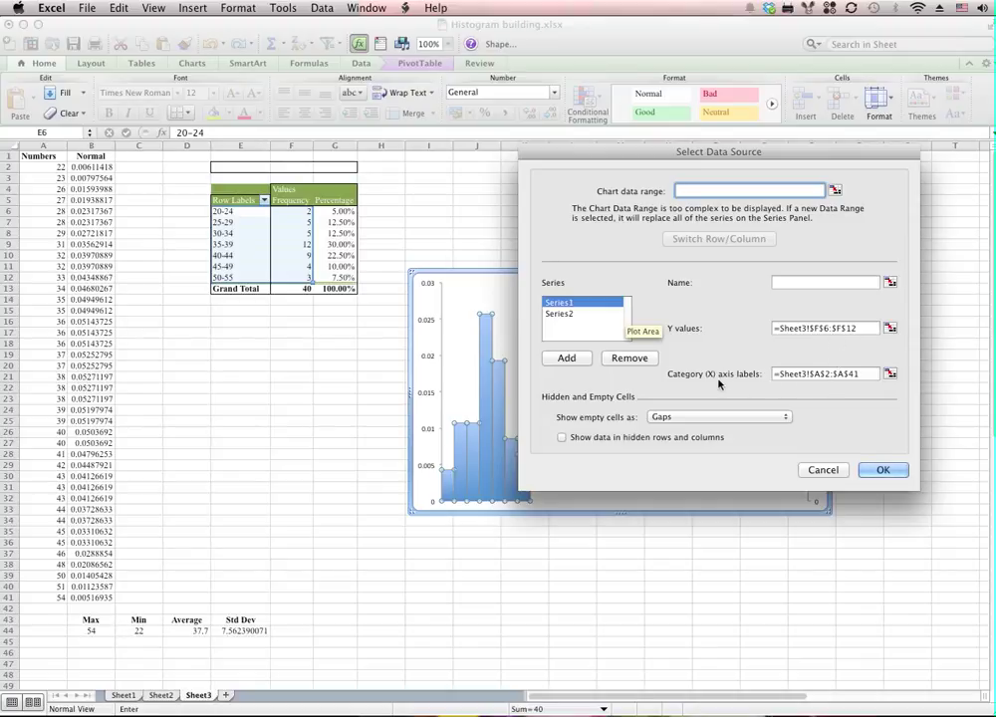
pyautogui.click(889, 374)
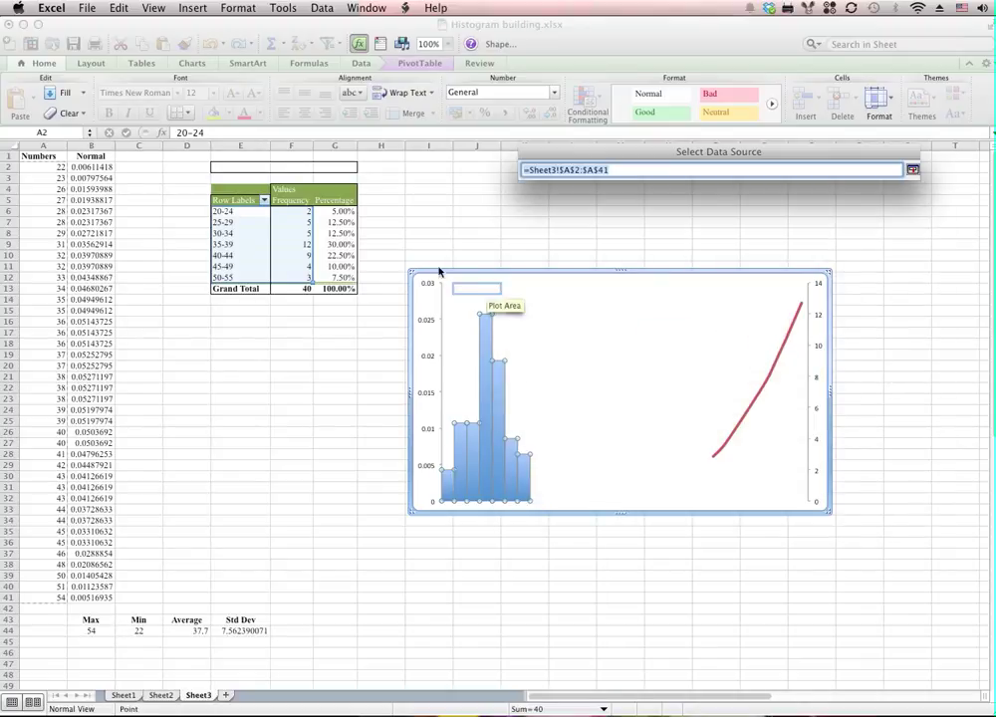
pyautogui.click(227, 212)
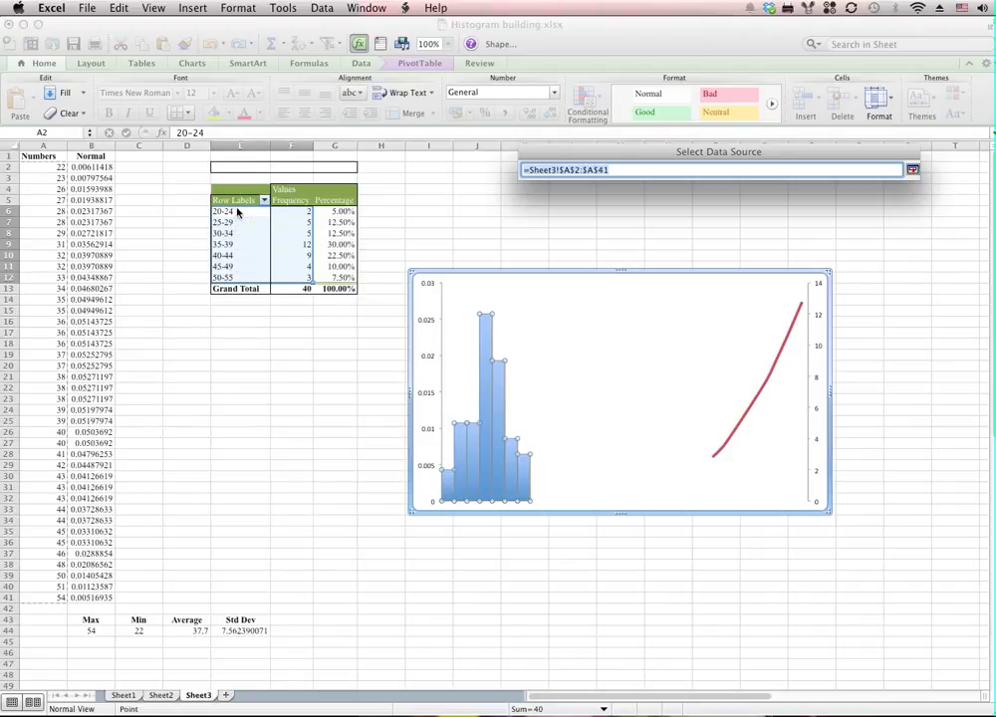
pyautogui.moveTo(233, 215); pyautogui.dragTo(242, 277)
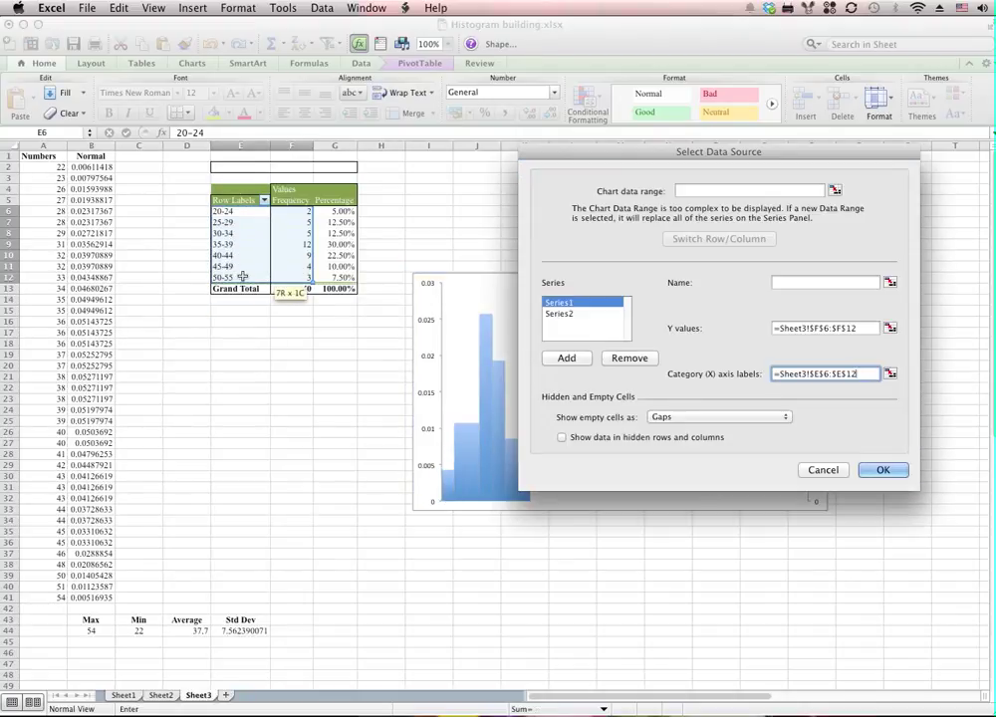
pyautogui.click(564, 314)
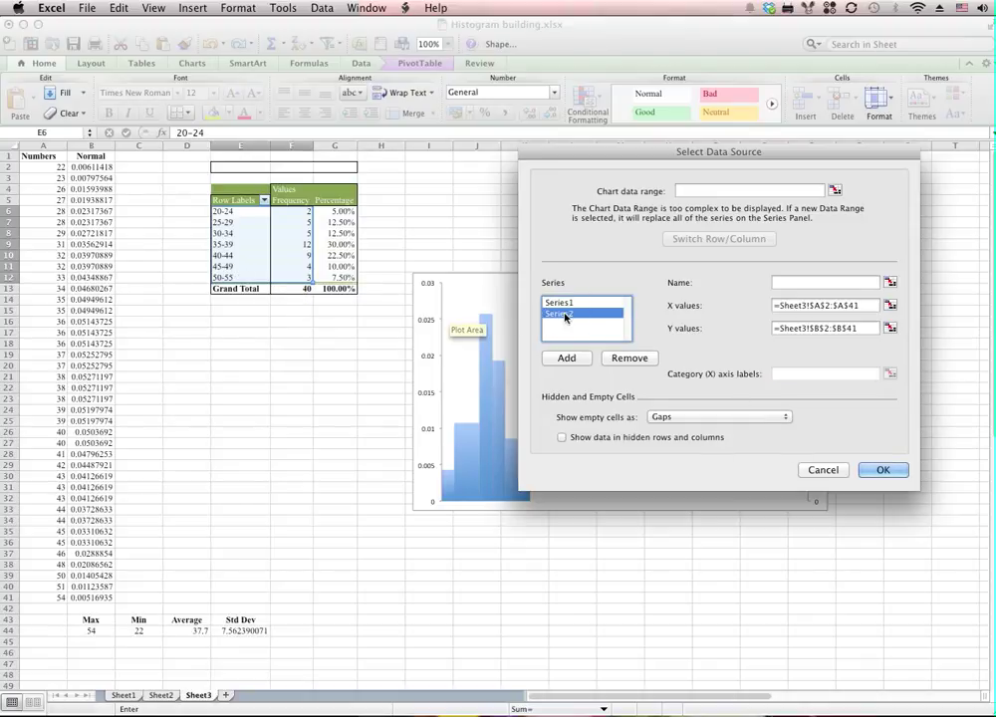
pyautogui.click(890, 472)
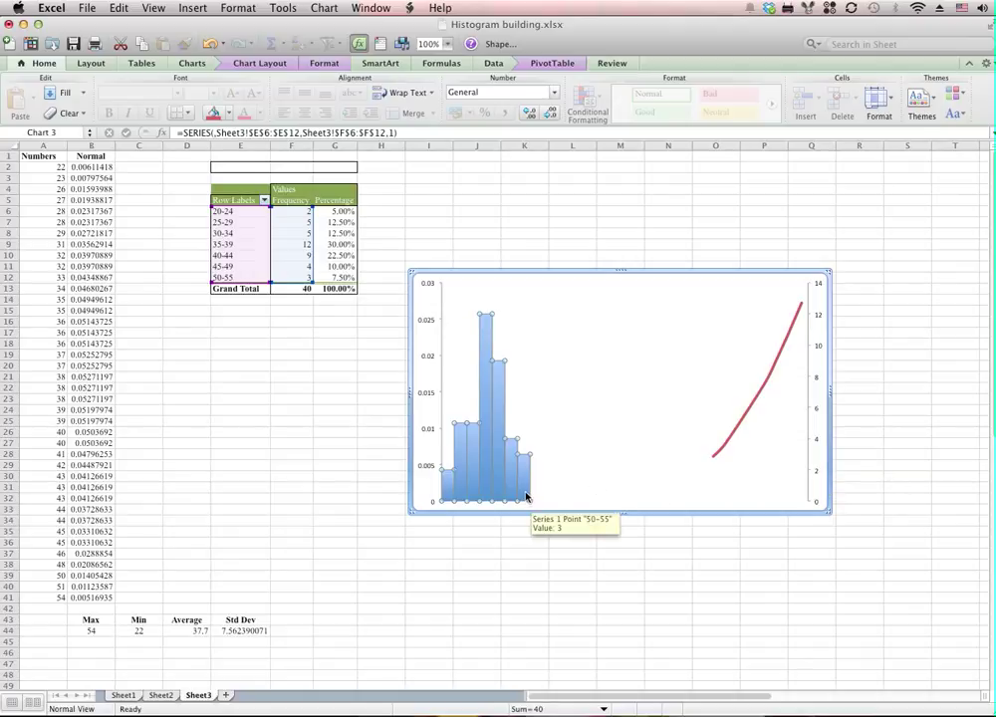
# Add a left-to-right primary horizontal axis to the chart for the Frequency columns.
pyautogui.click(322, 64)
pyautogui.click(269, 66)
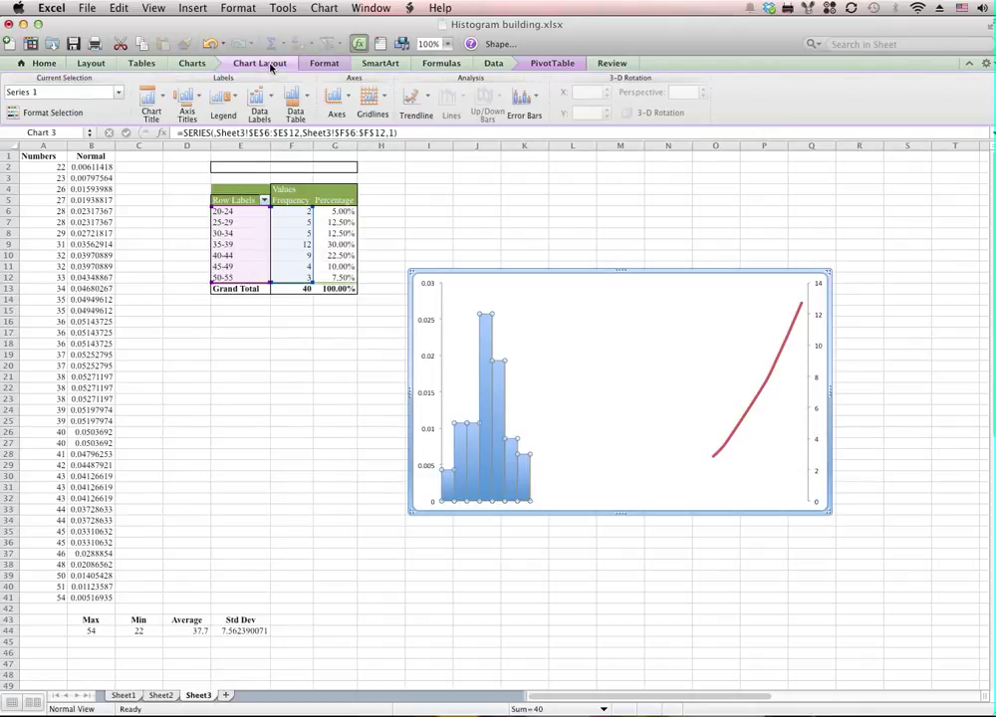
pyautogui.click(336, 96)
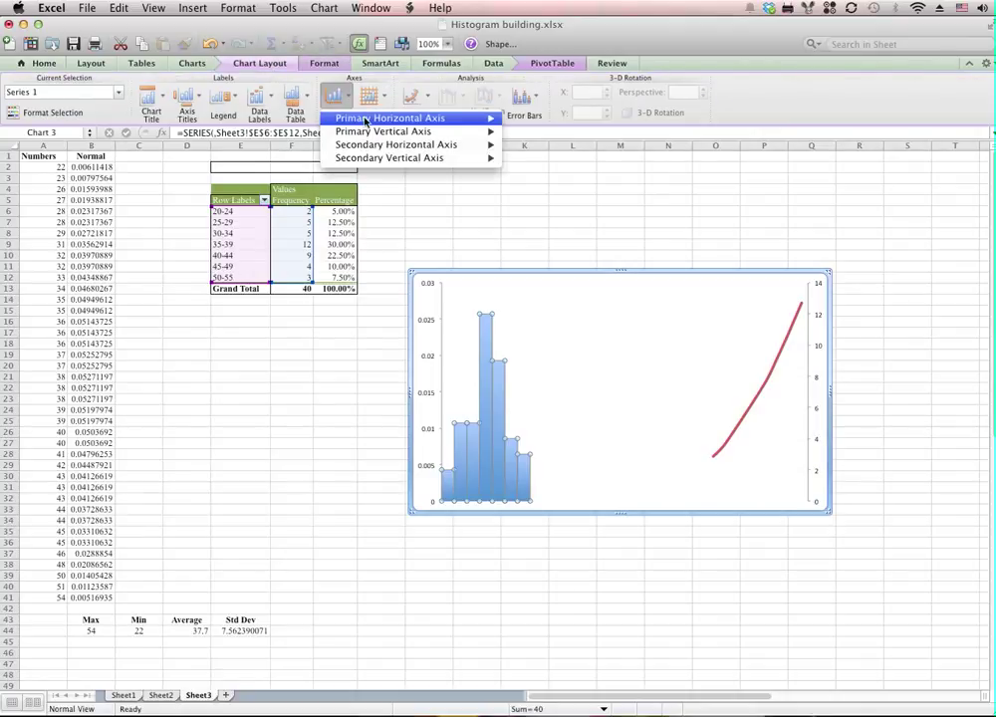
pyautogui.moveTo(365, 121)
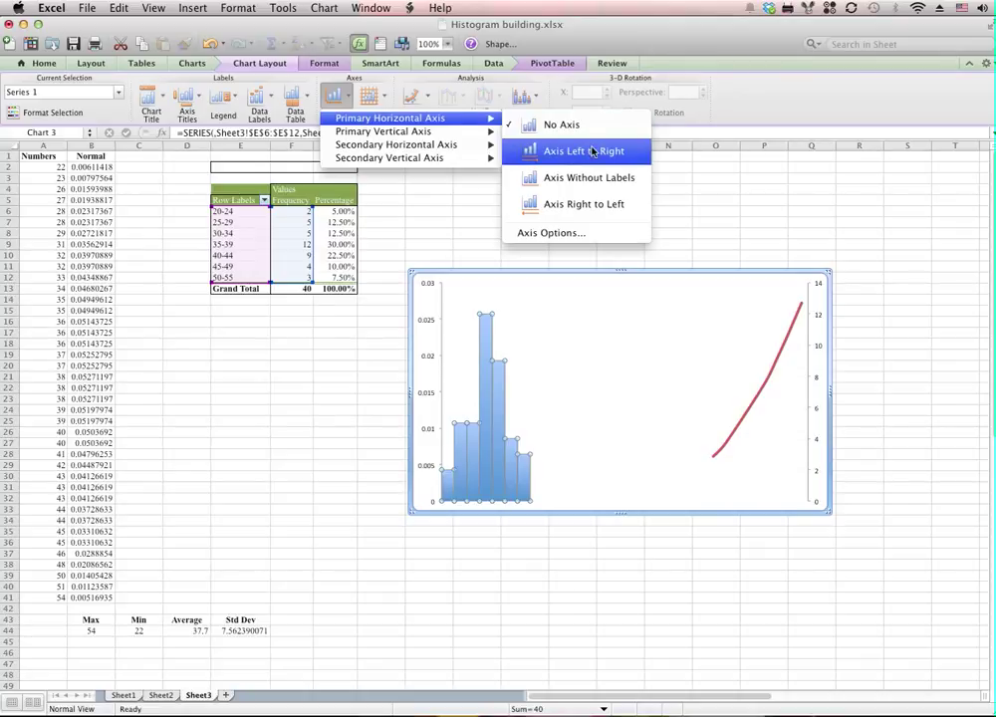
pyautogui.click(538, 152)
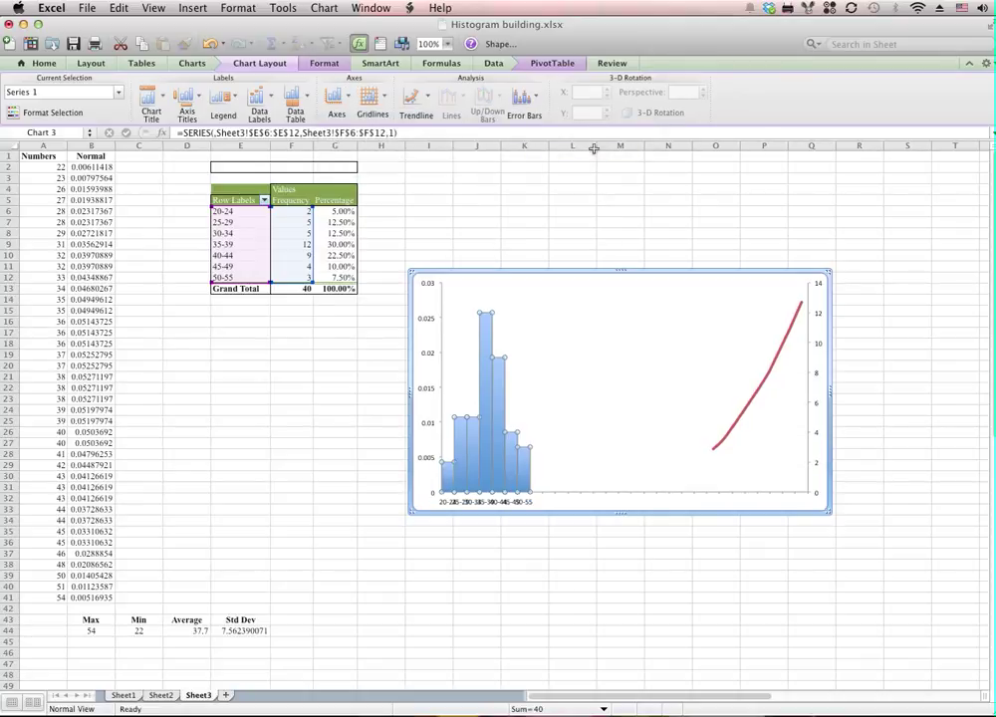
# Add a default secondary horizontal axis to the chart for the normal curve series.
pyautogui.click(752, 405)
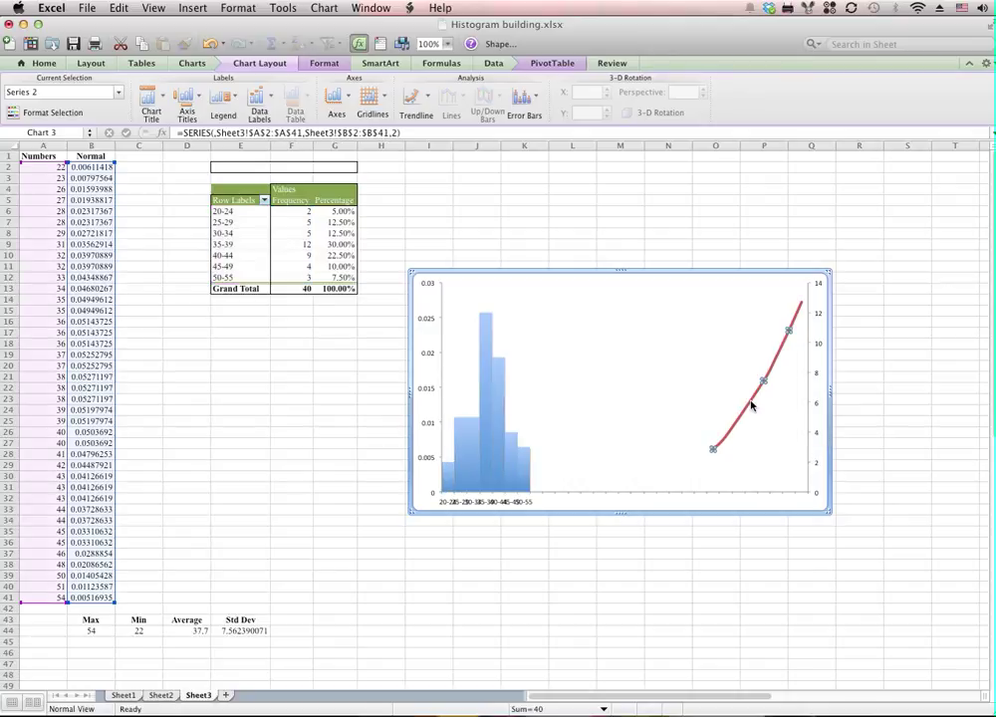
pyautogui.click(336, 100)
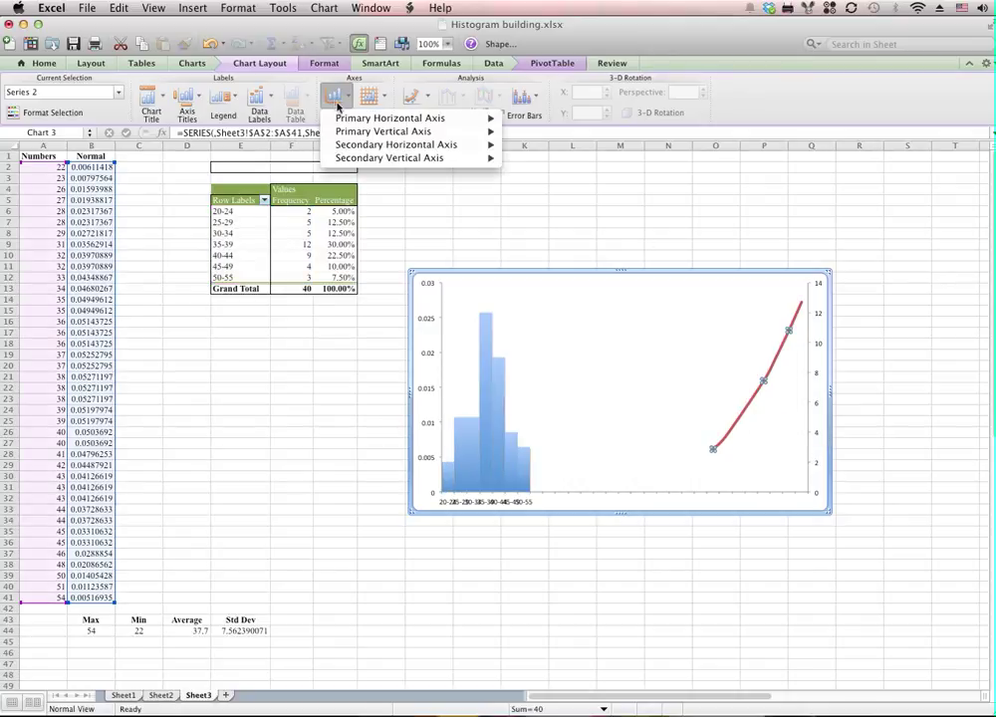
pyautogui.moveTo(348, 119)
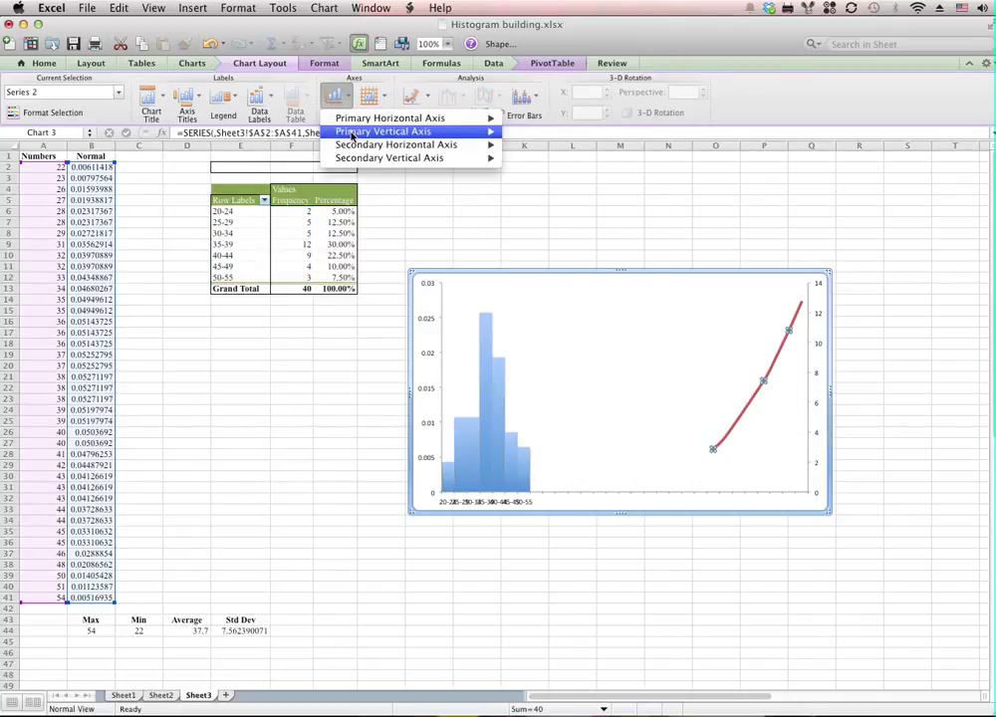
pyautogui.moveTo(360, 149)
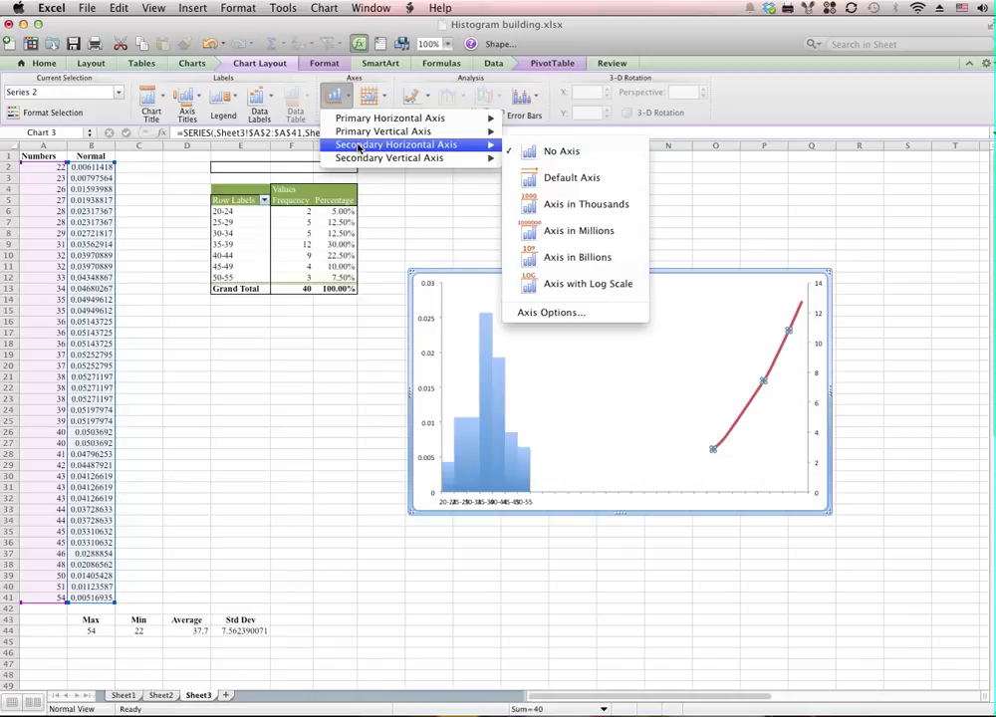
pyautogui.click(621, 180)
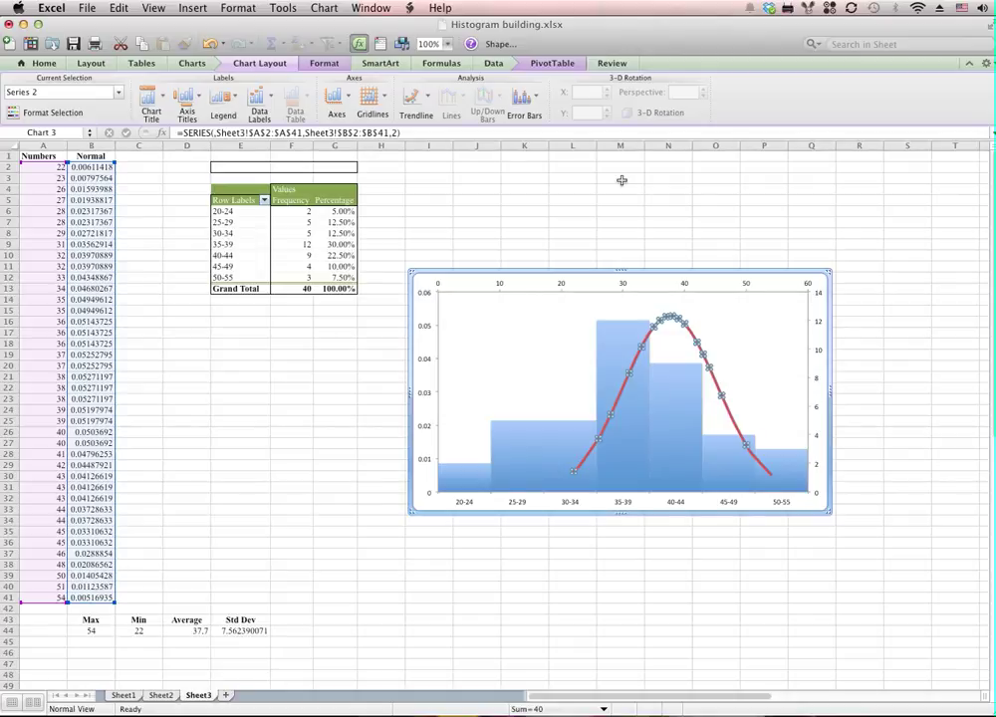
# Set the minimum of the chart's secondary horizontal axis to 15.
pyautogui.doubleClick(625, 287)
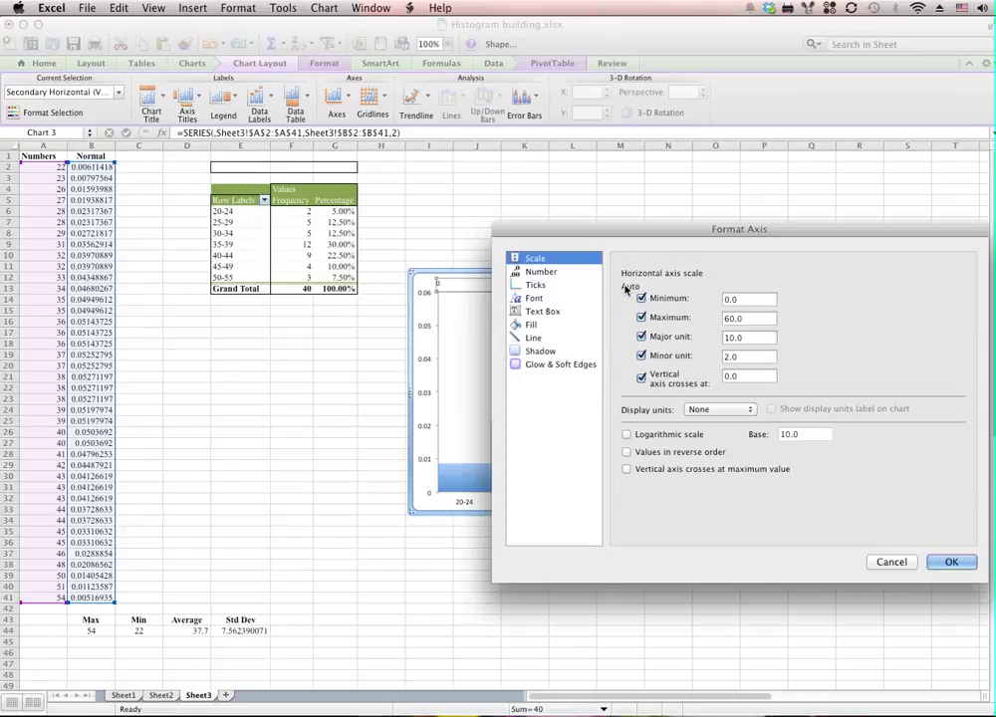
pyautogui.moveTo(731, 226); pyautogui.dragTo(255, 190)
pyautogui.doubleClick(269, 260)
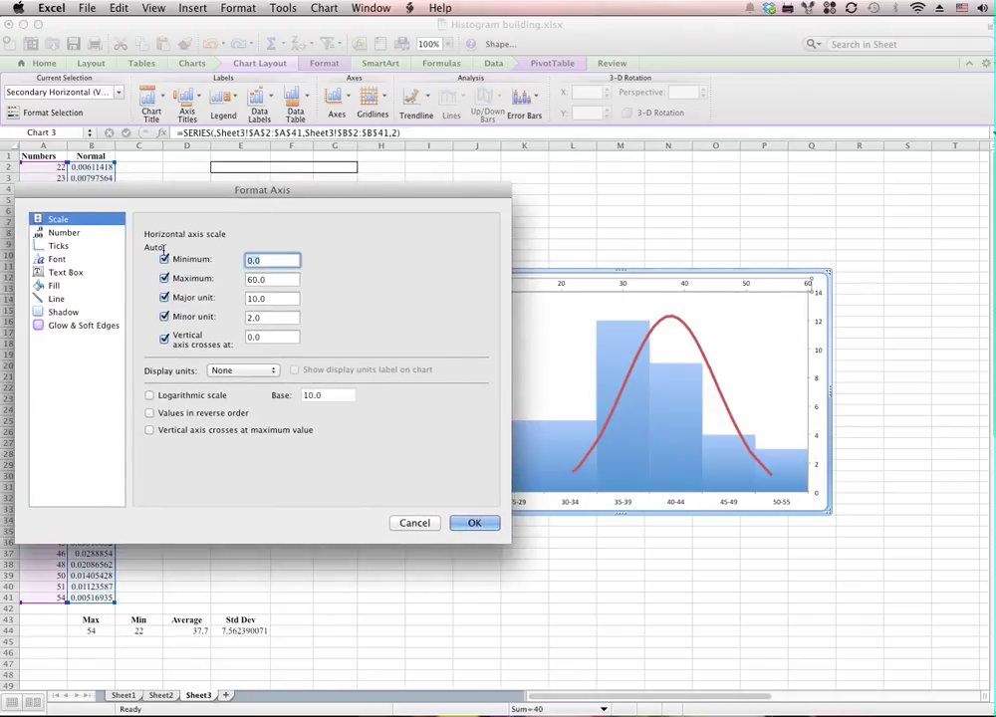
pyautogui.write('15')
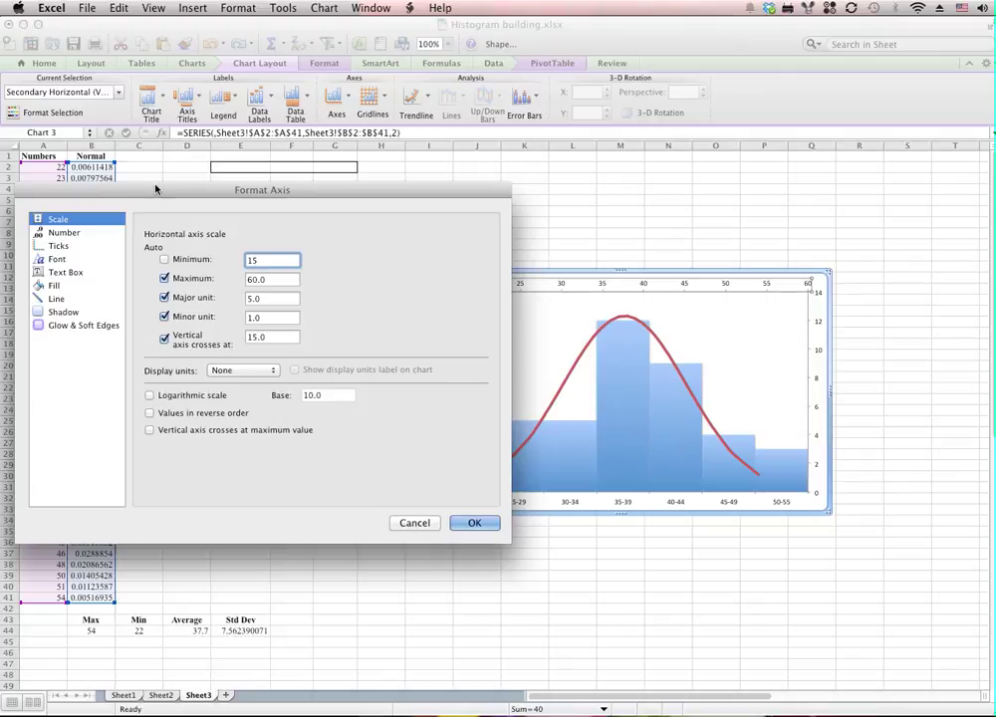
pyautogui.moveTo(155, 186); pyautogui.dragTo(132, 238)
pyautogui.click(441, 571)
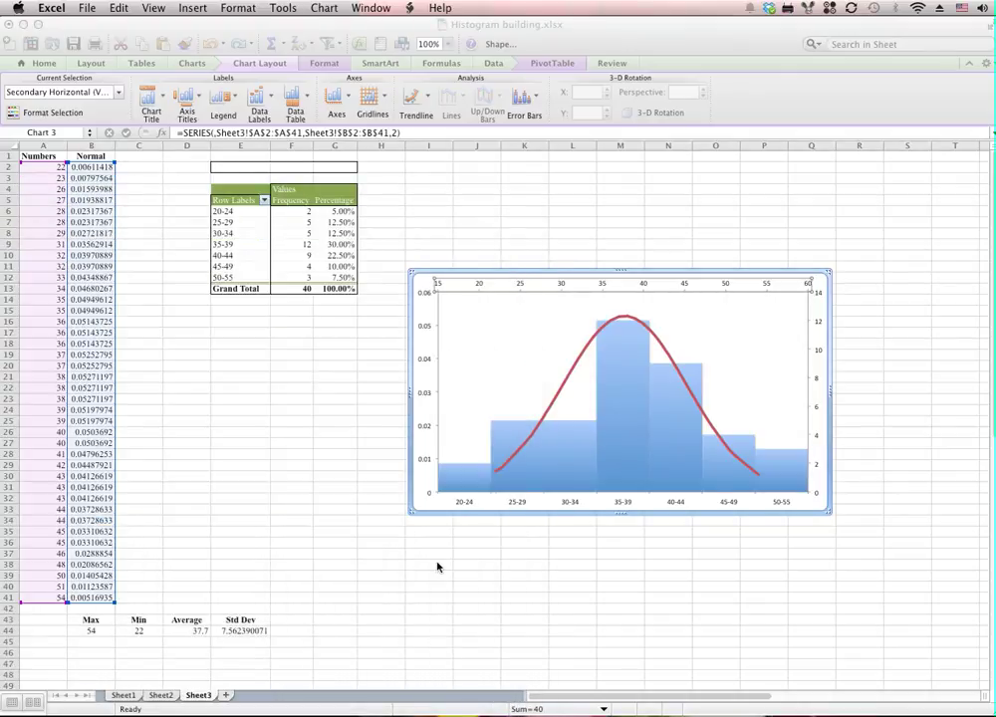
pyautogui.click(600, 516)
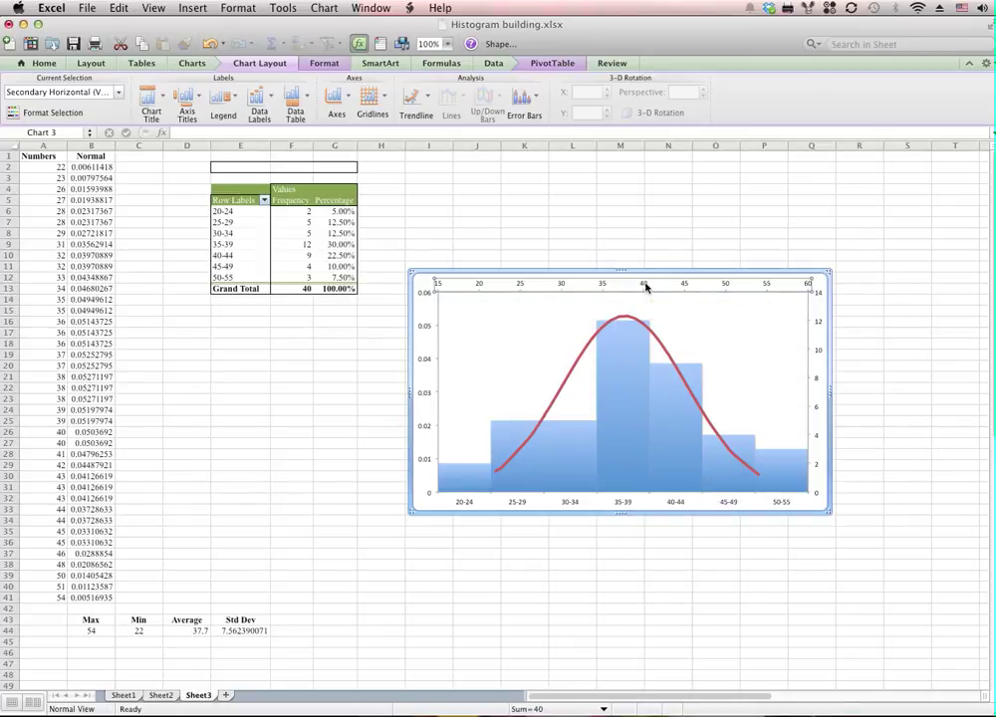
# Review the secondary horizontal axis's scale, tick mark and axis label options without changing them.
pyautogui.click(334, 99)
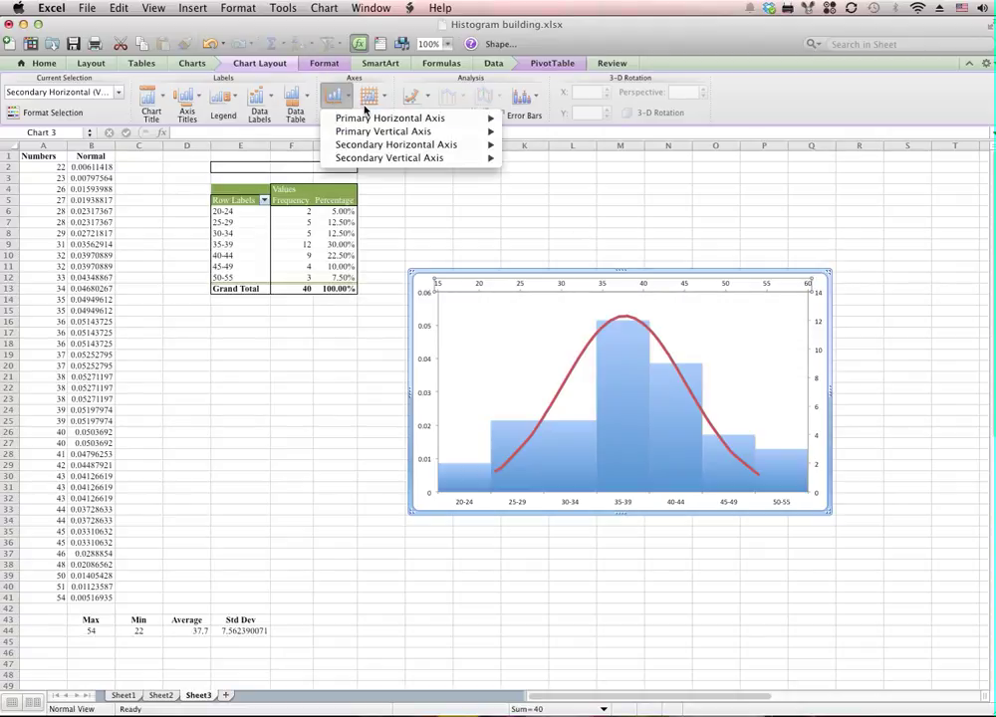
pyautogui.moveTo(381, 149)
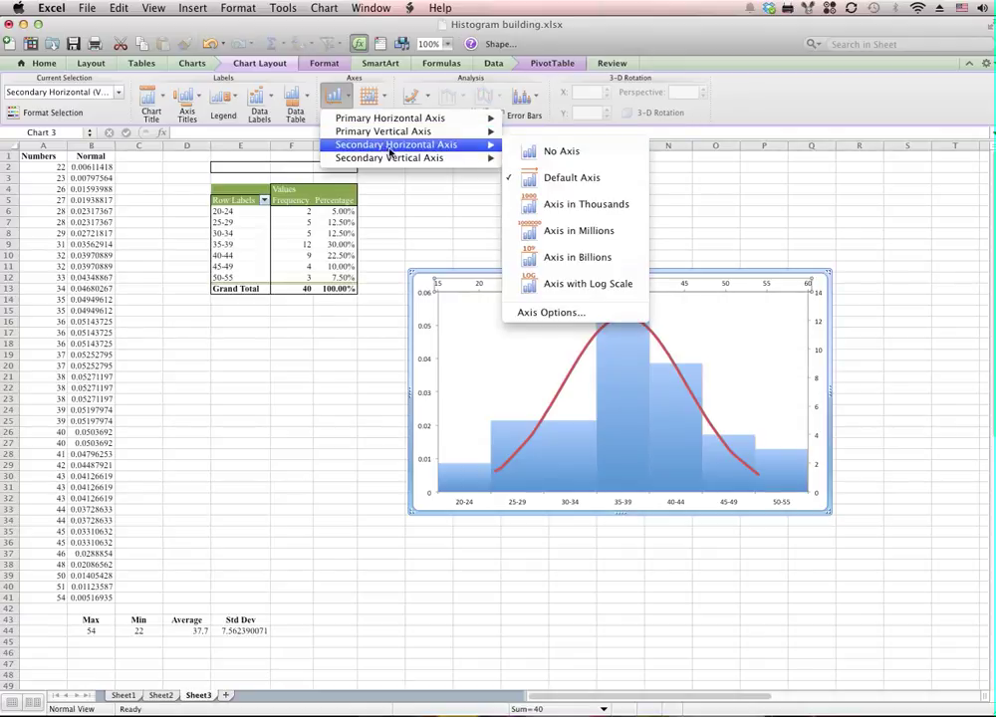
pyautogui.click(551, 312)
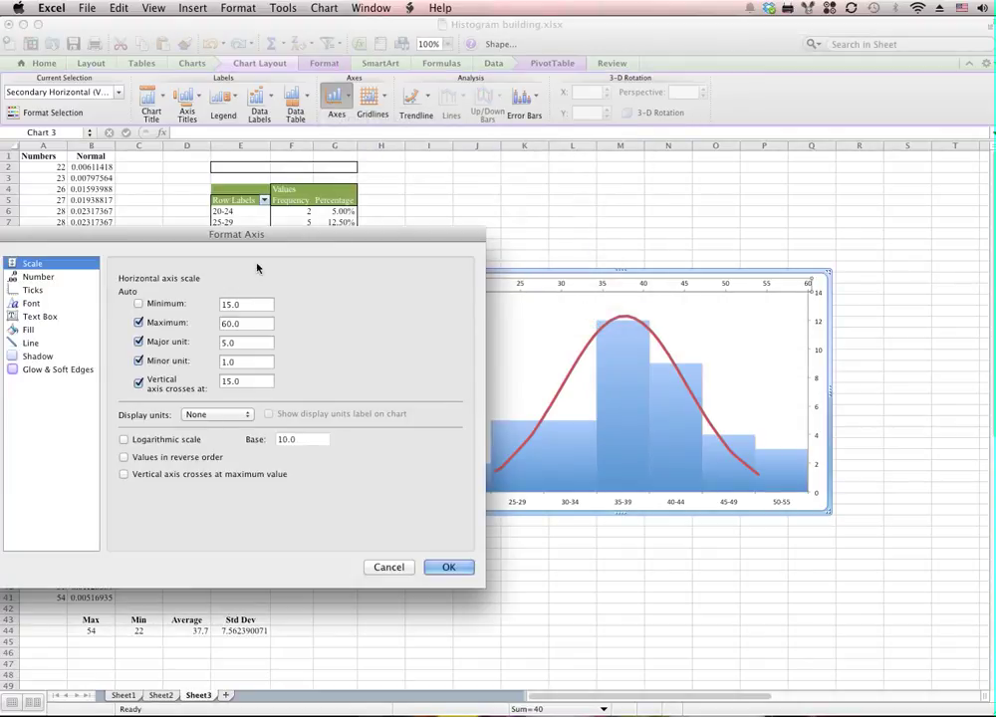
pyautogui.moveTo(251, 238); pyautogui.dragTo(391, 244)
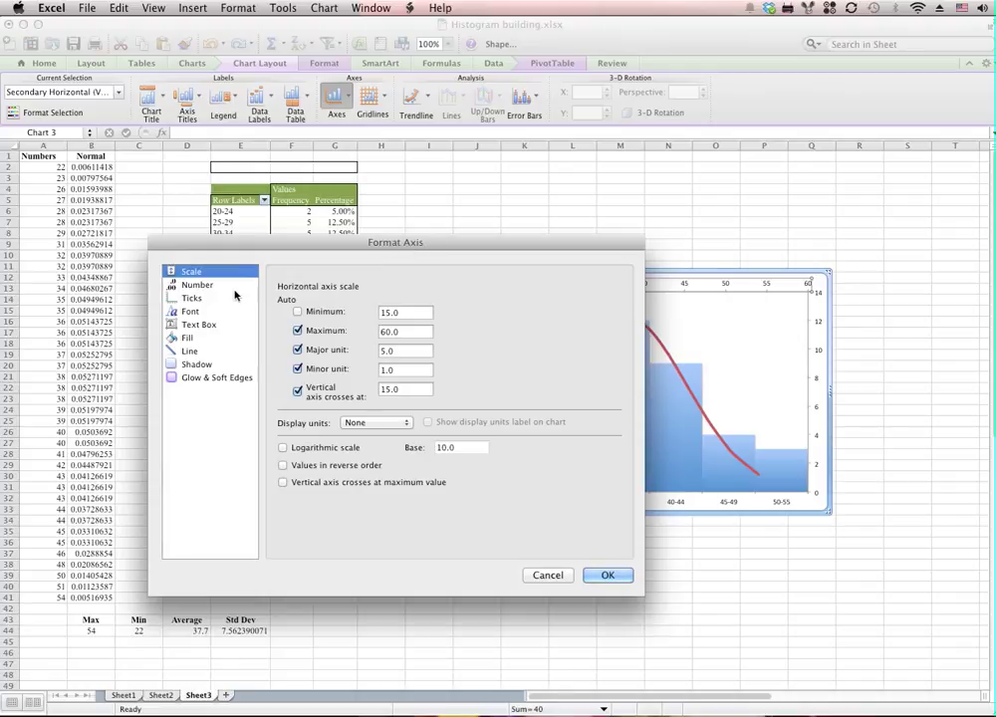
pyautogui.click(234, 297)
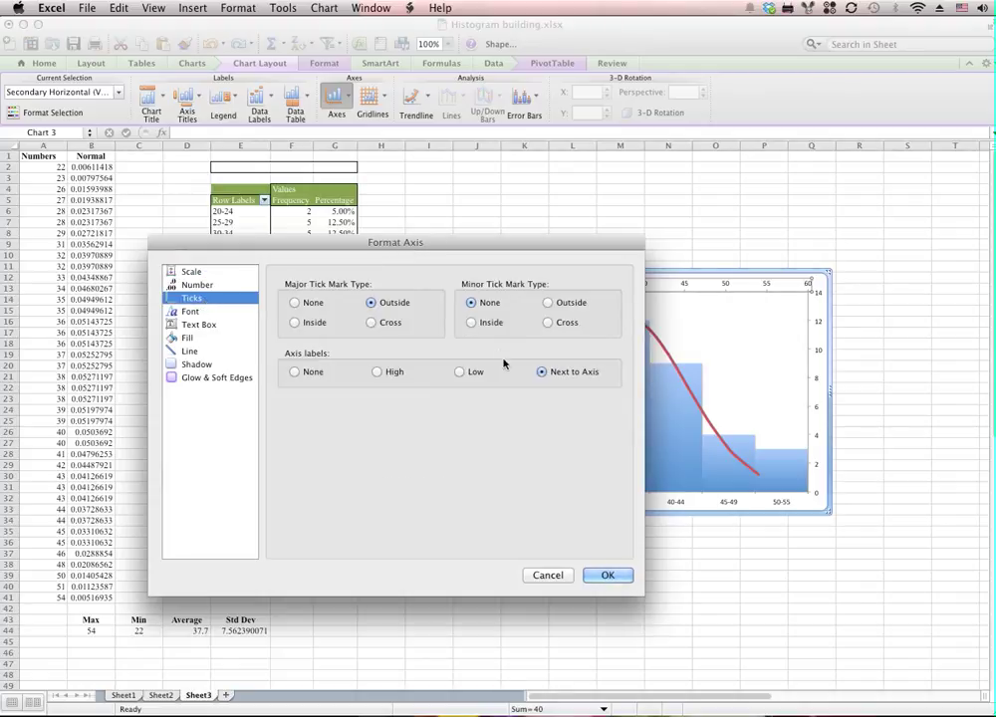
pyautogui.click(608, 576)
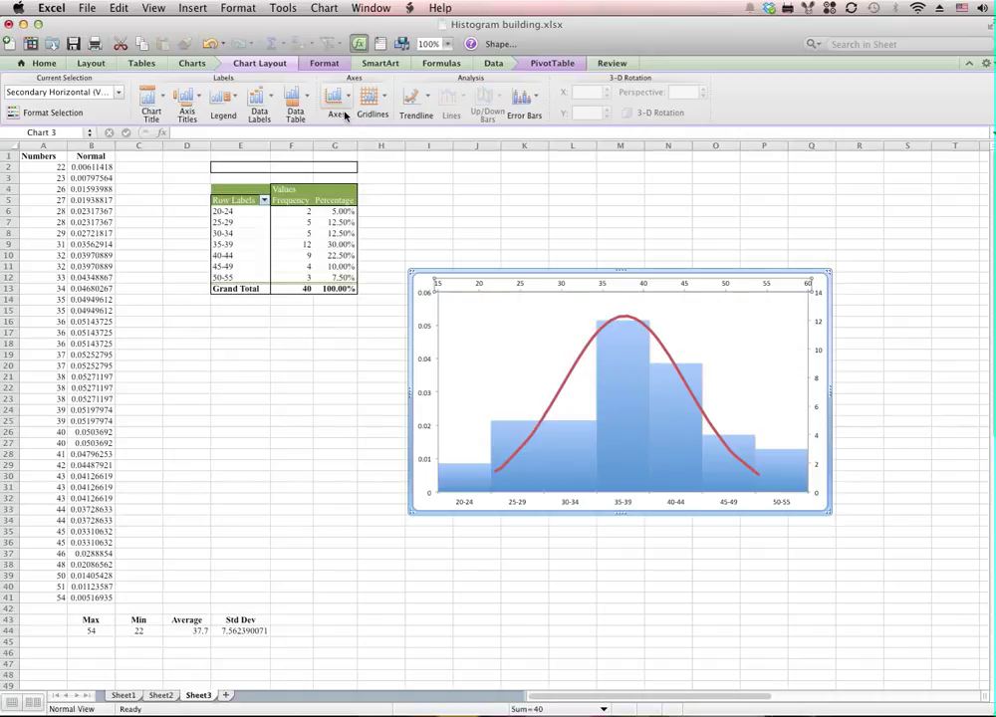
# Try deleting the secondary horizontal axis, undo the deletion, and check its available axis options.
pyautogui.press('Delete')
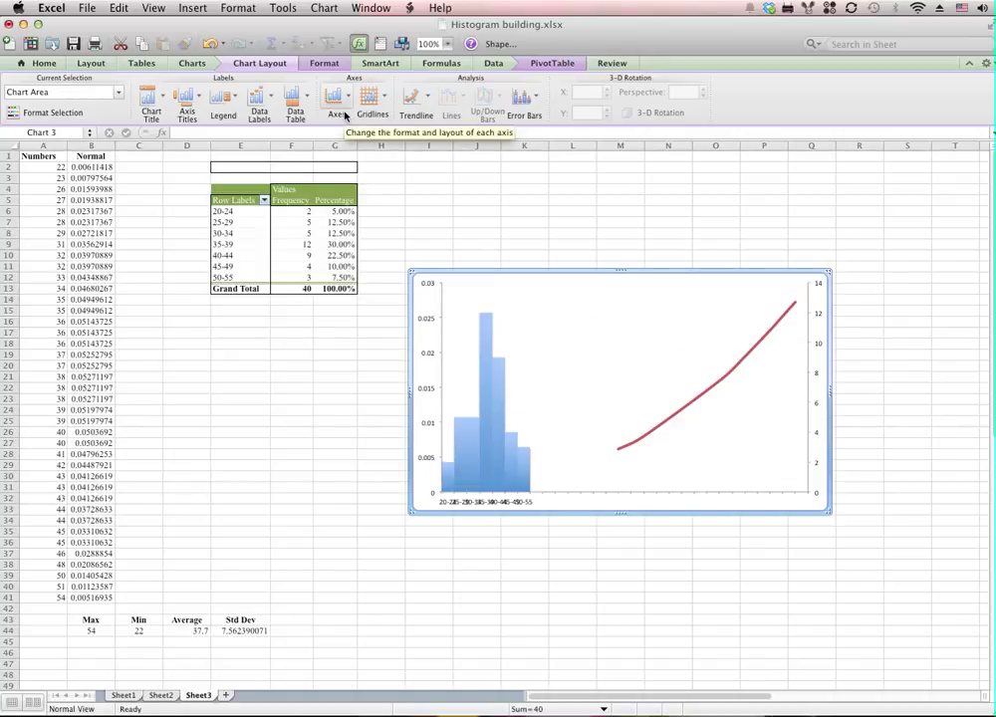
pyautogui.press('super+z')
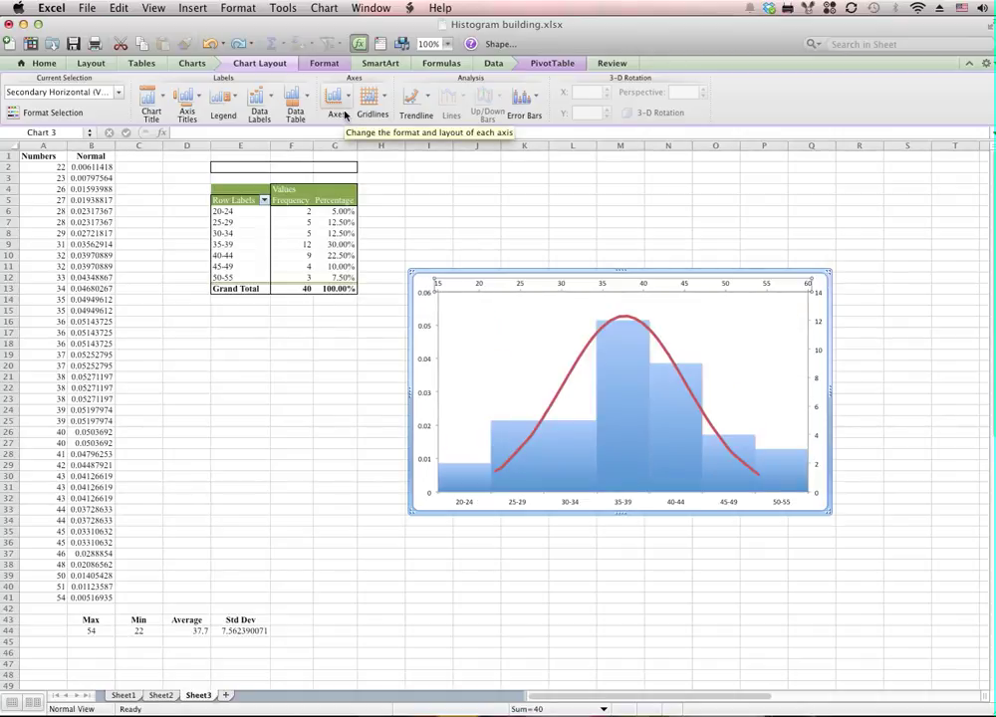
pyautogui.click(340, 106)
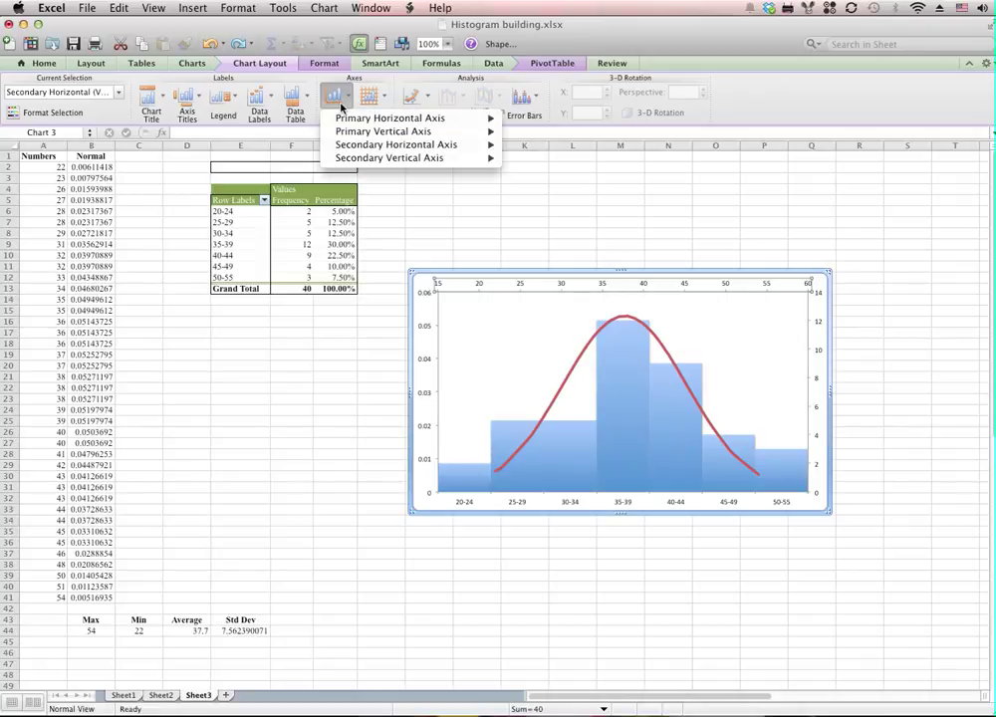
pyautogui.moveTo(363, 160)
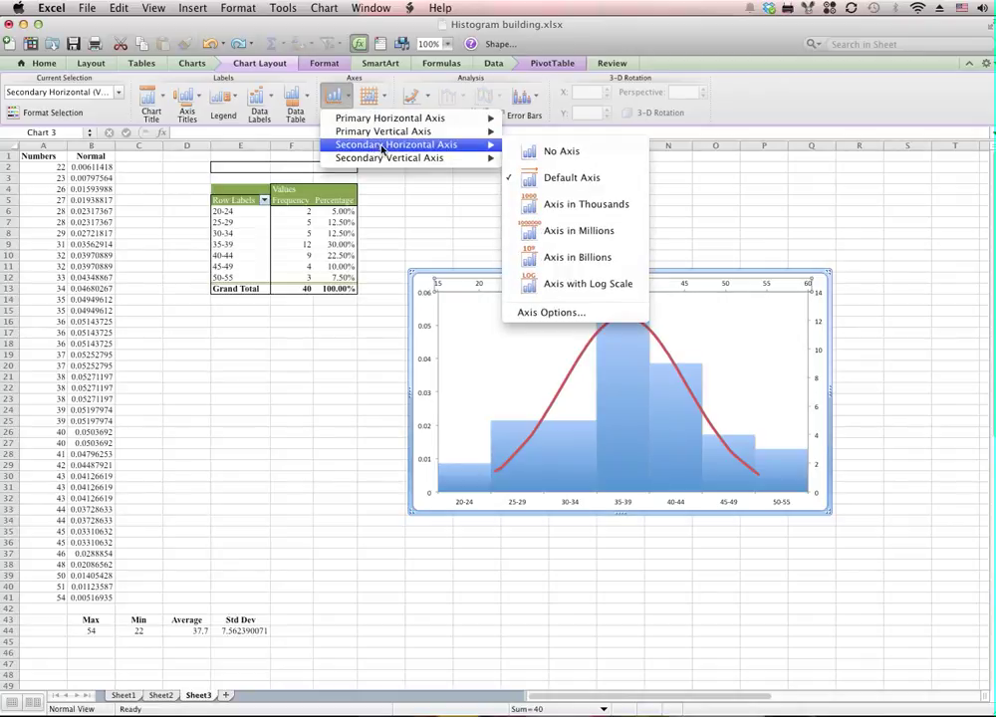
pyautogui.click(551, 314)
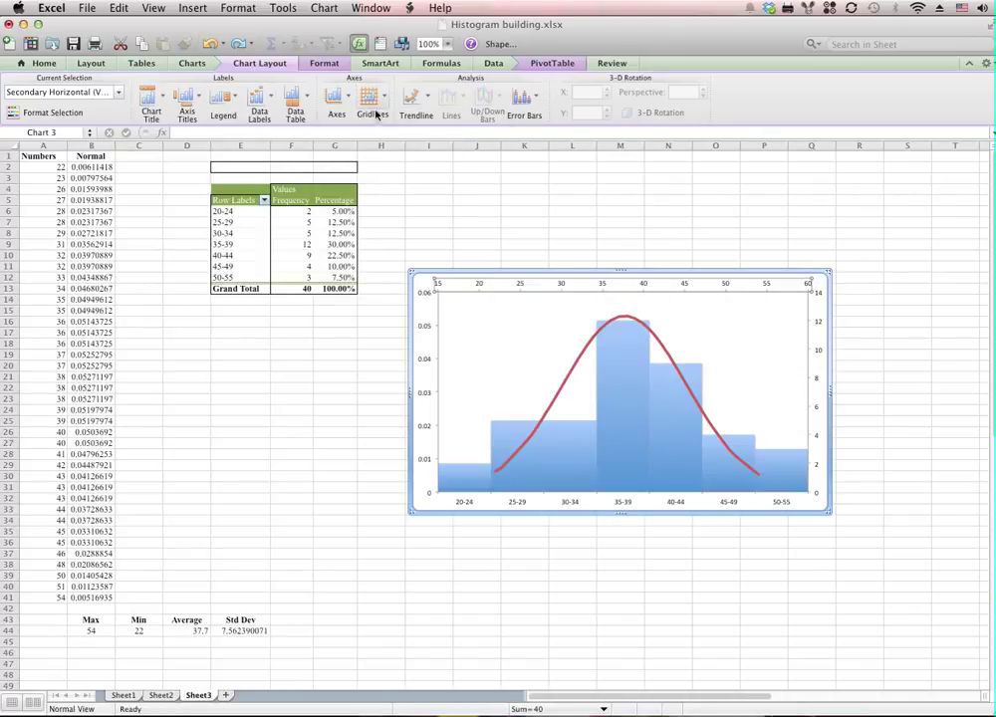
# Set the secondary horizontal axis's major tick mark type and axis labels to None.
pyautogui.click(336, 96)
pyautogui.moveTo(414, 117)
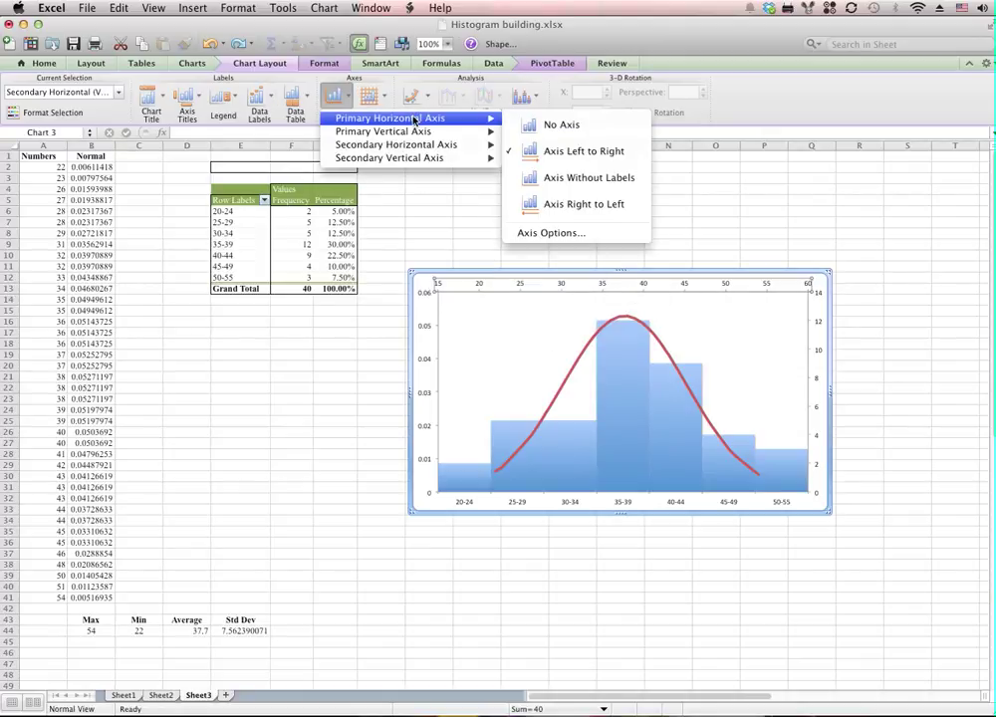
pyautogui.moveTo(438, 145)
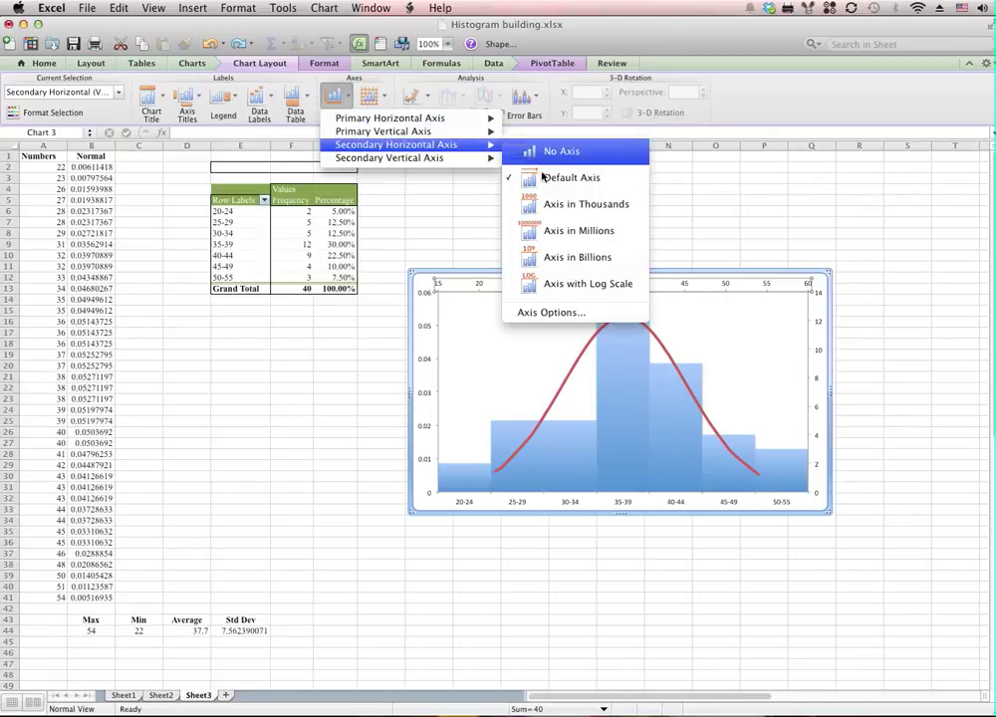
pyautogui.click(574, 314)
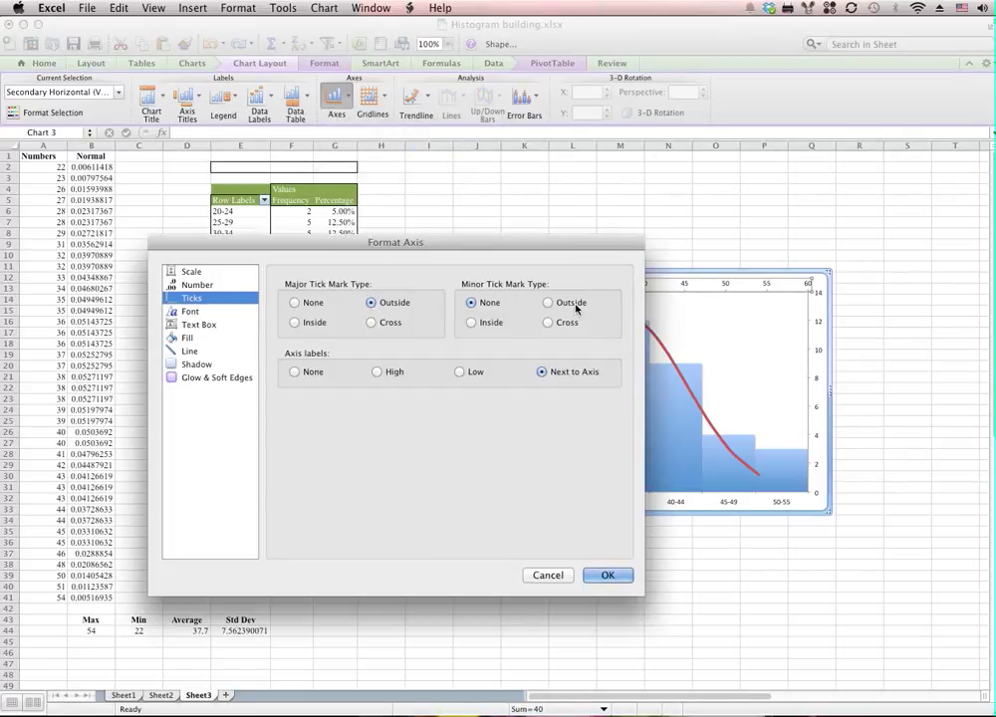
pyautogui.click(295, 303)
pyautogui.click(292, 372)
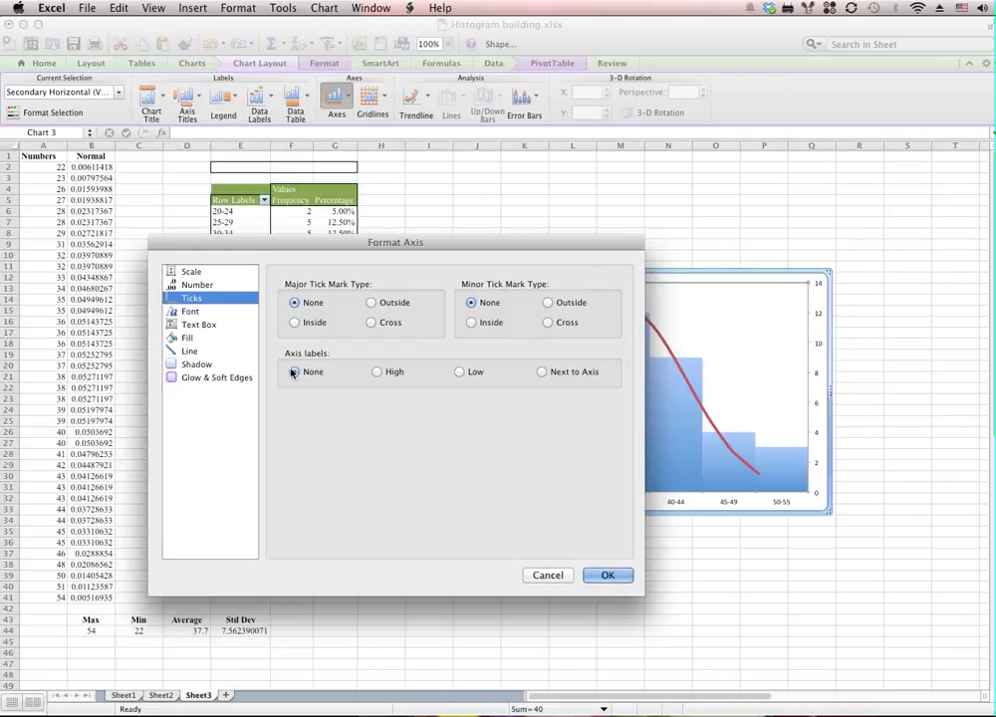
pyautogui.click(608, 576)
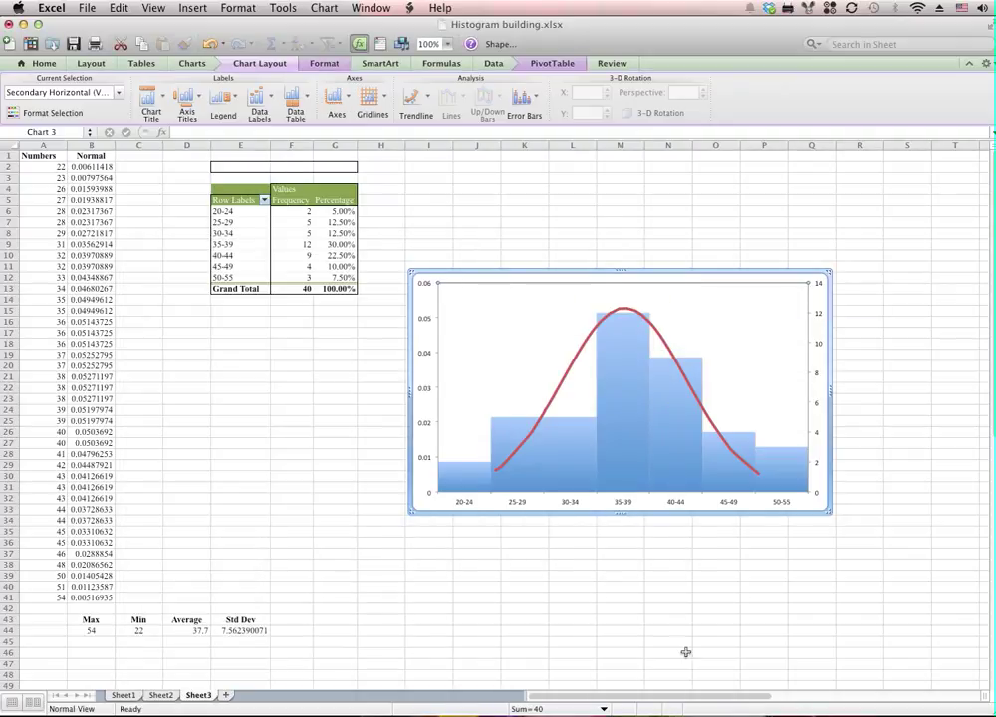
pyautogui.click(603, 608)
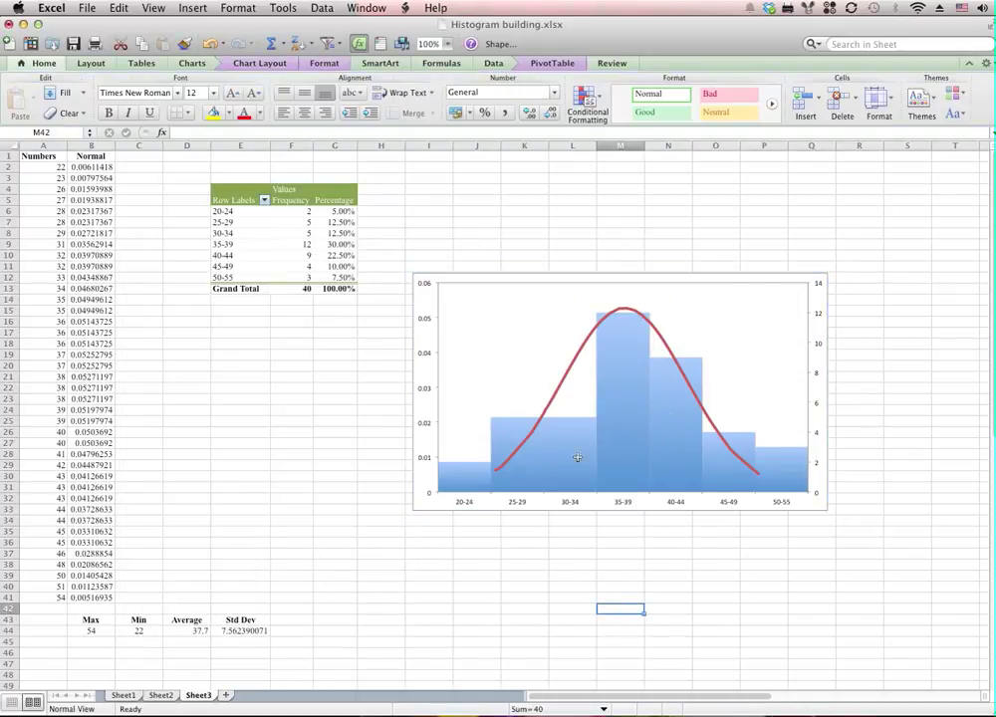
# Enlarge the histogram chart and move it below the PivotTable so the table is uncovered.
pyautogui.click(546, 328)
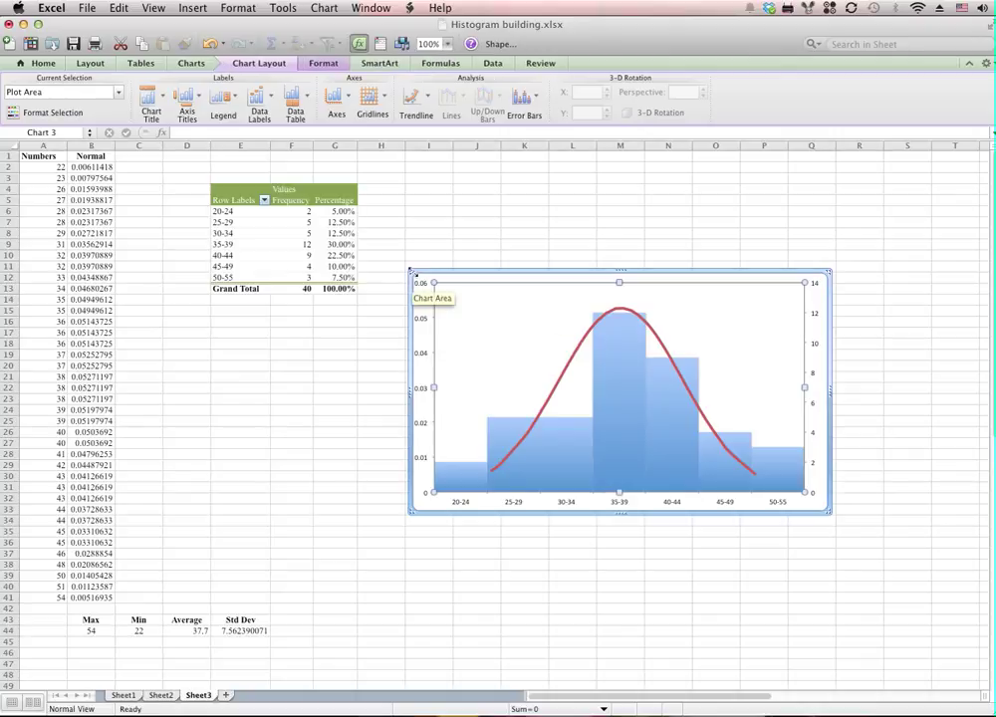
pyautogui.moveTo(411, 272); pyautogui.dragTo(188, 172)
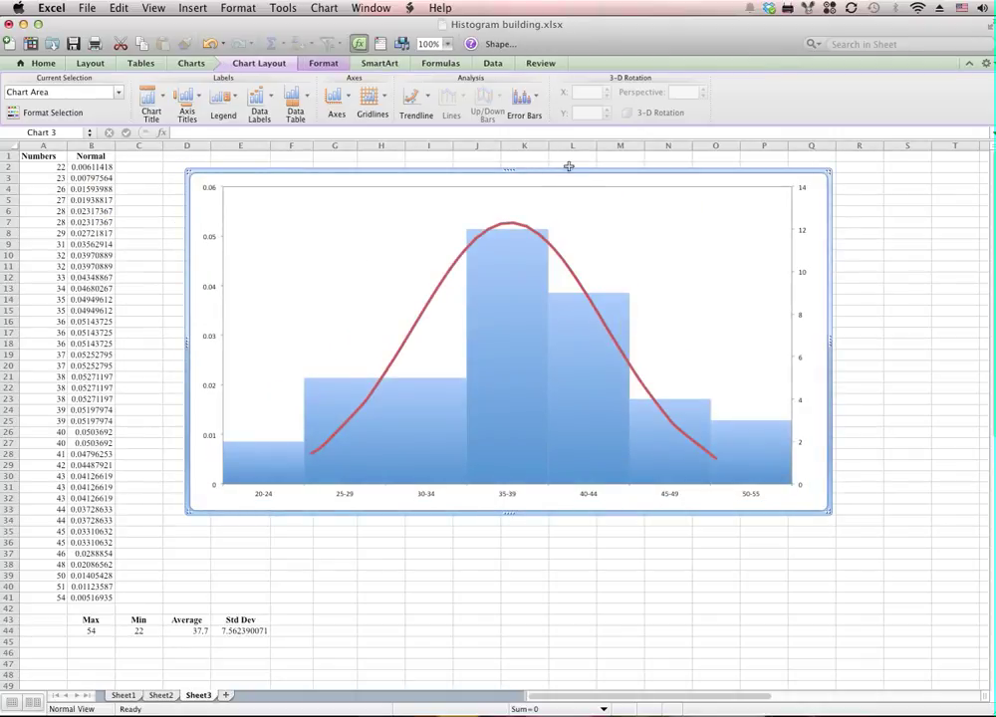
pyautogui.moveTo(569, 172); pyautogui.dragTo(638, 303)
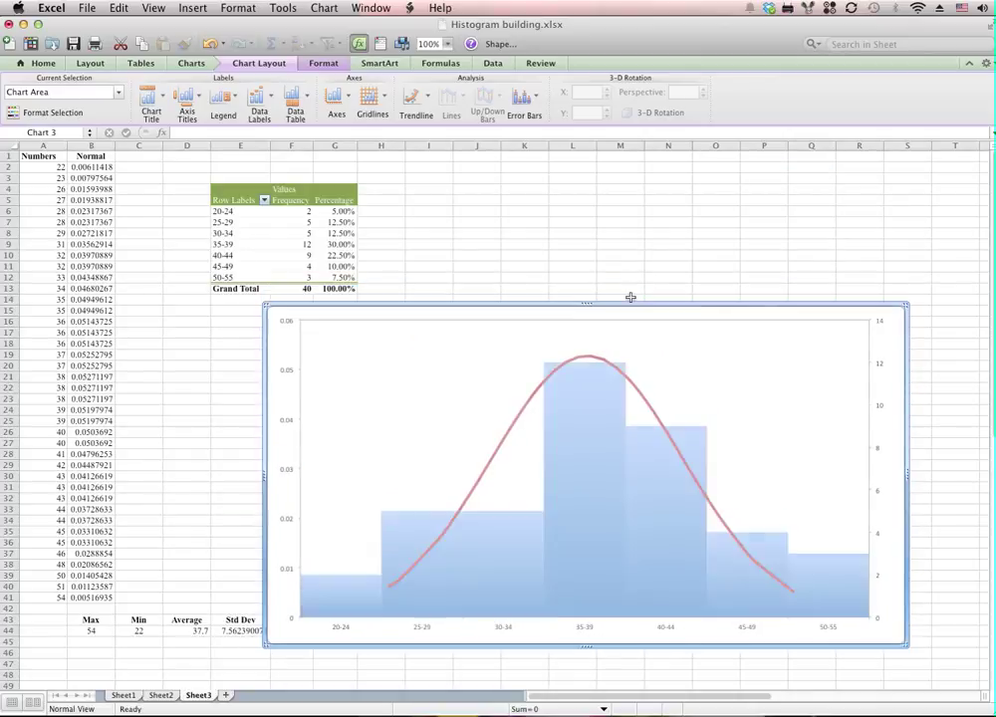